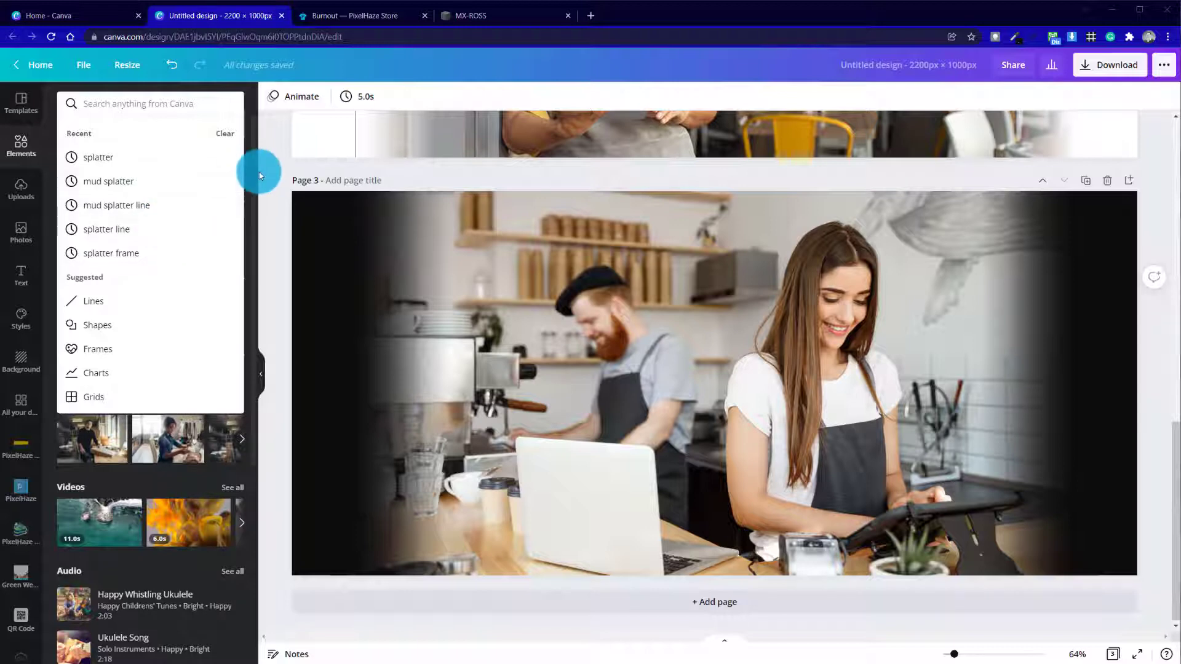
left_click(274, 182)
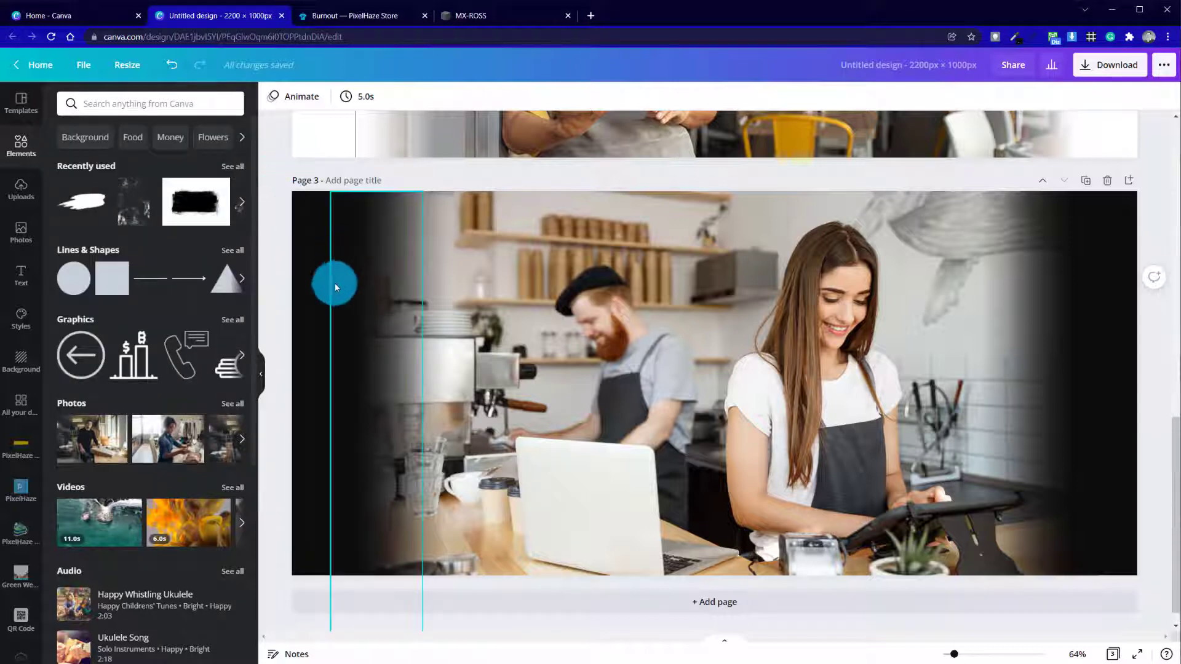
left_click(457, 508)
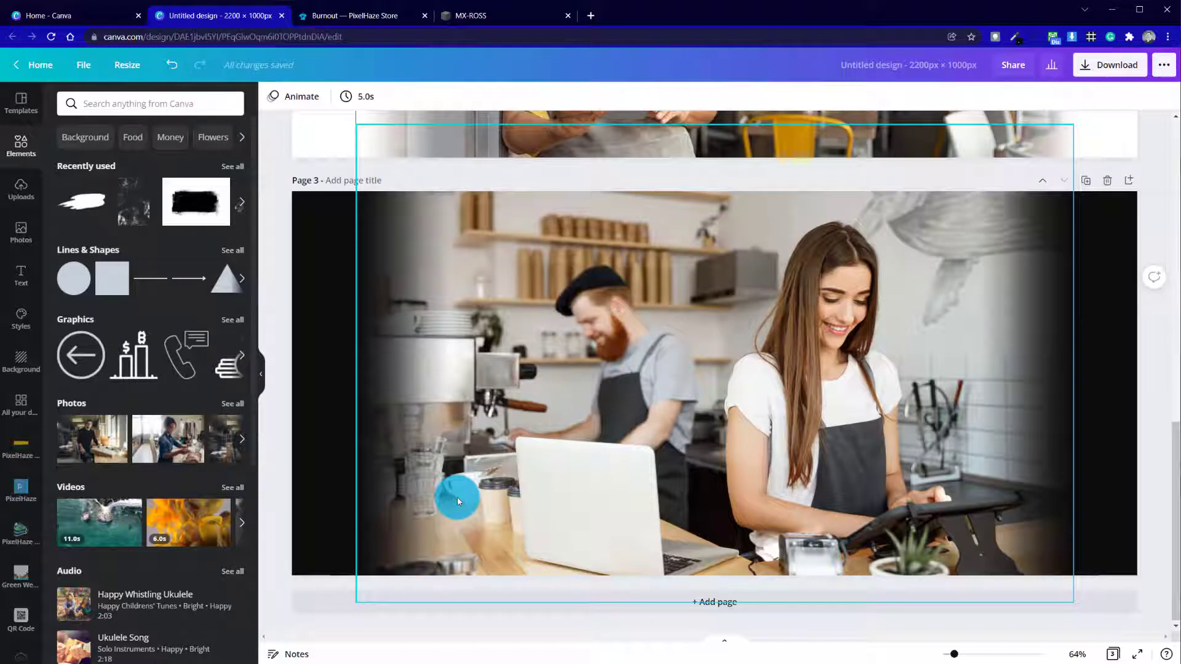
left_click(531, 163)
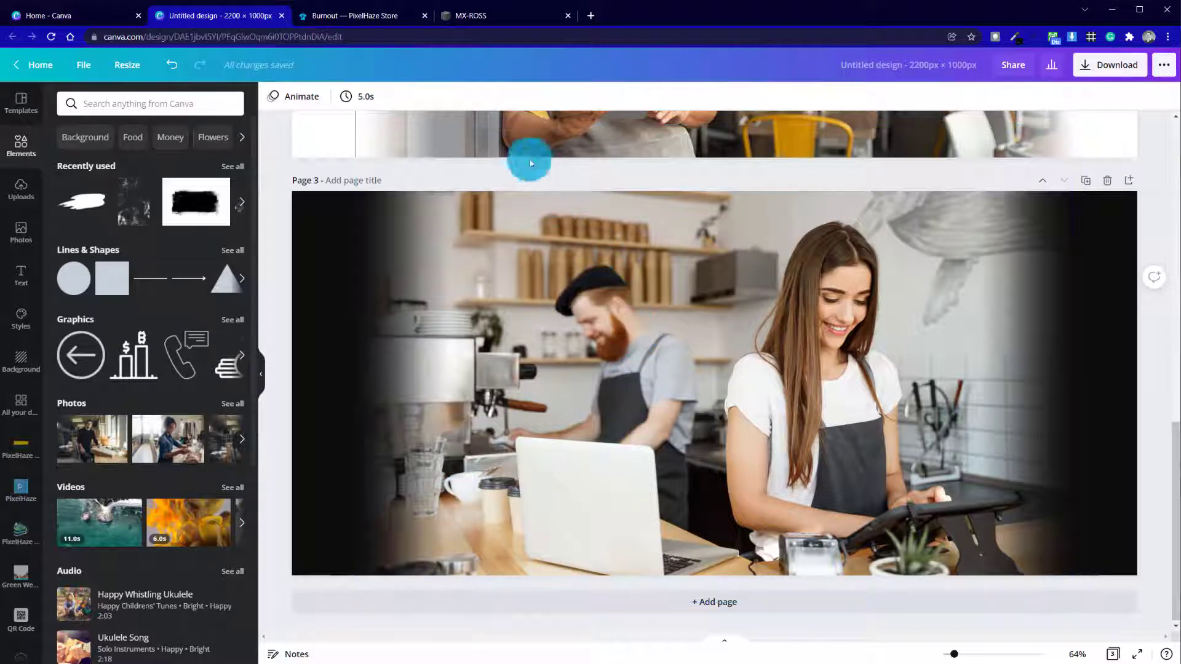
Look over the blank MX-ROSS Squarespace page and examine the hero and section artwork of the BurnOut template on the PixelHaze Store
left_click(492, 17)
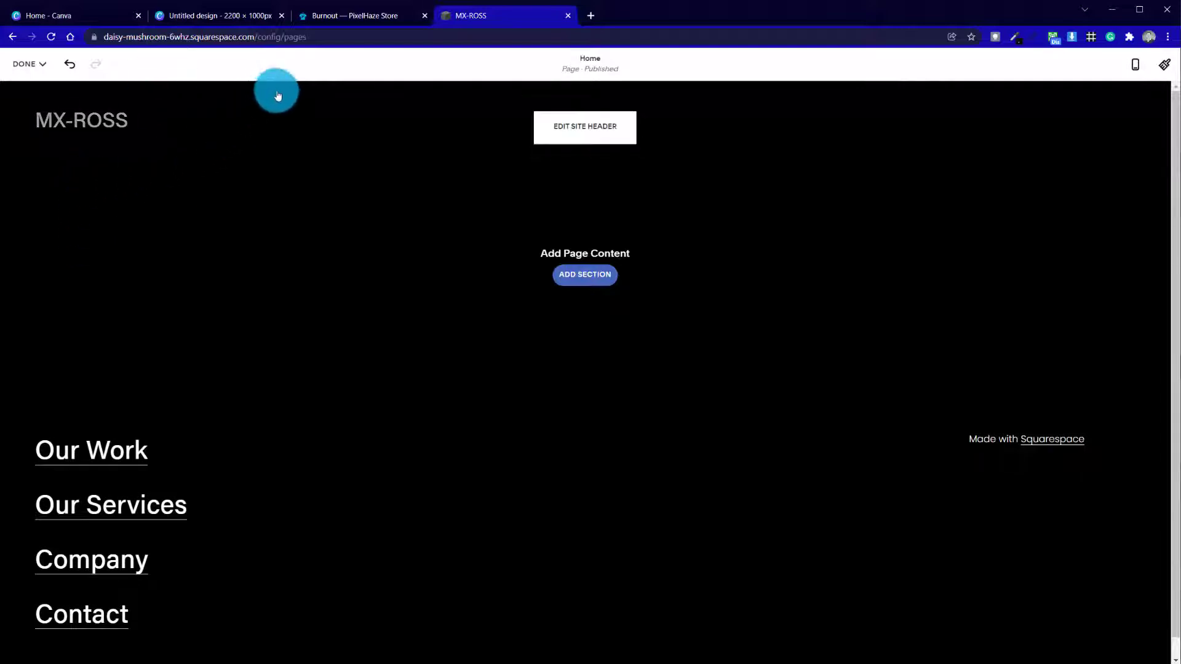
left_click(332, 16)
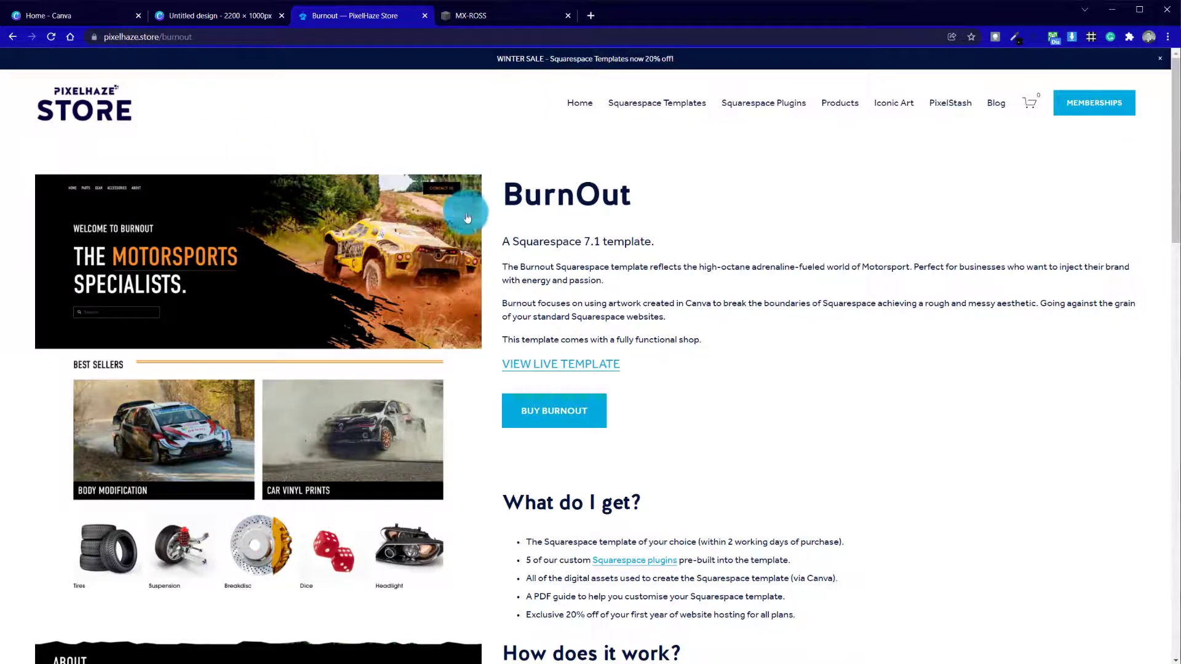
scroll(468, 396, "down", 6)
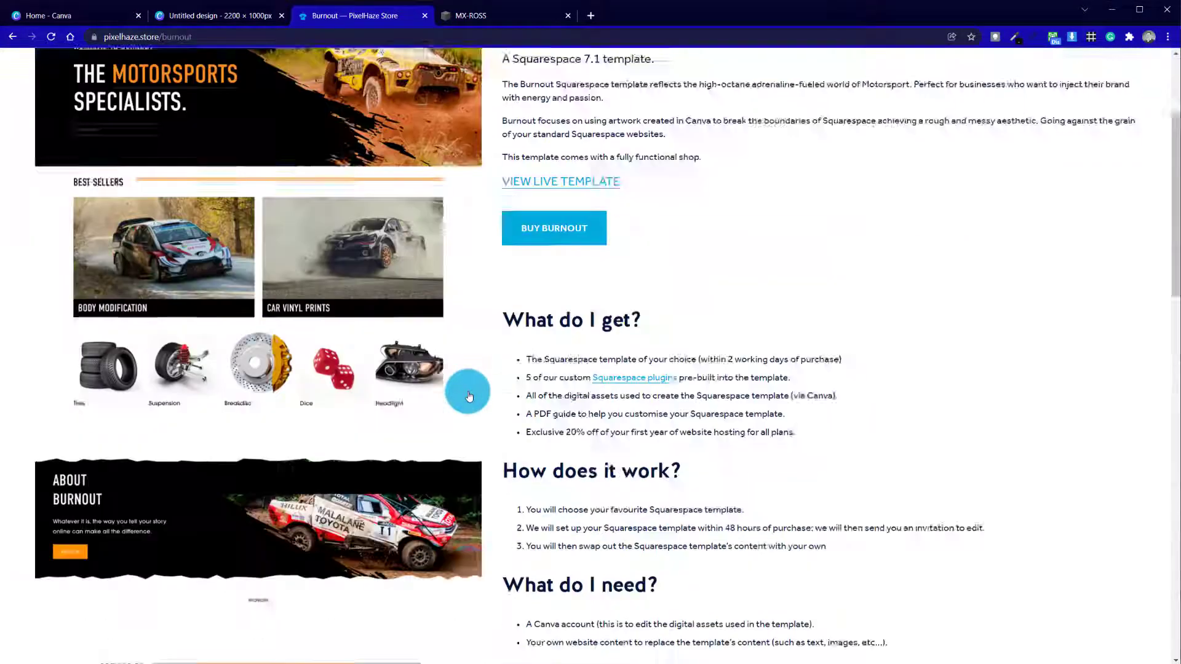
scroll(469, 396, "up", 6)
scroll(468, 397, "down", 3)
scroll(469, 397, "down", 9)
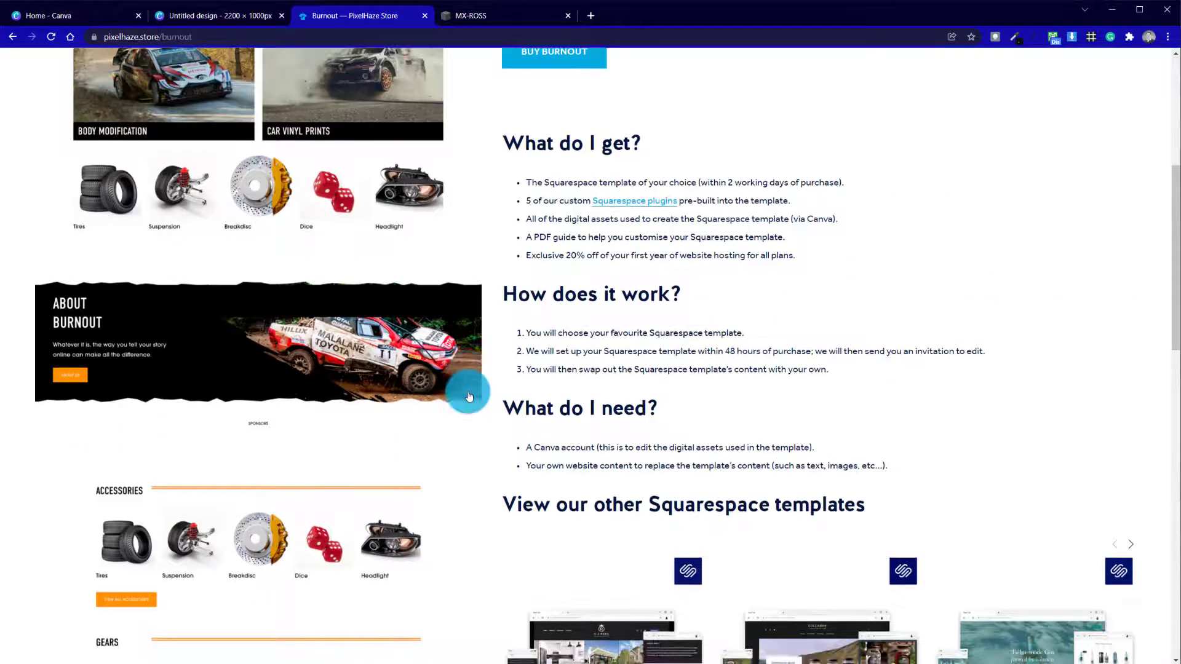
scroll(467, 392, "up", 12)
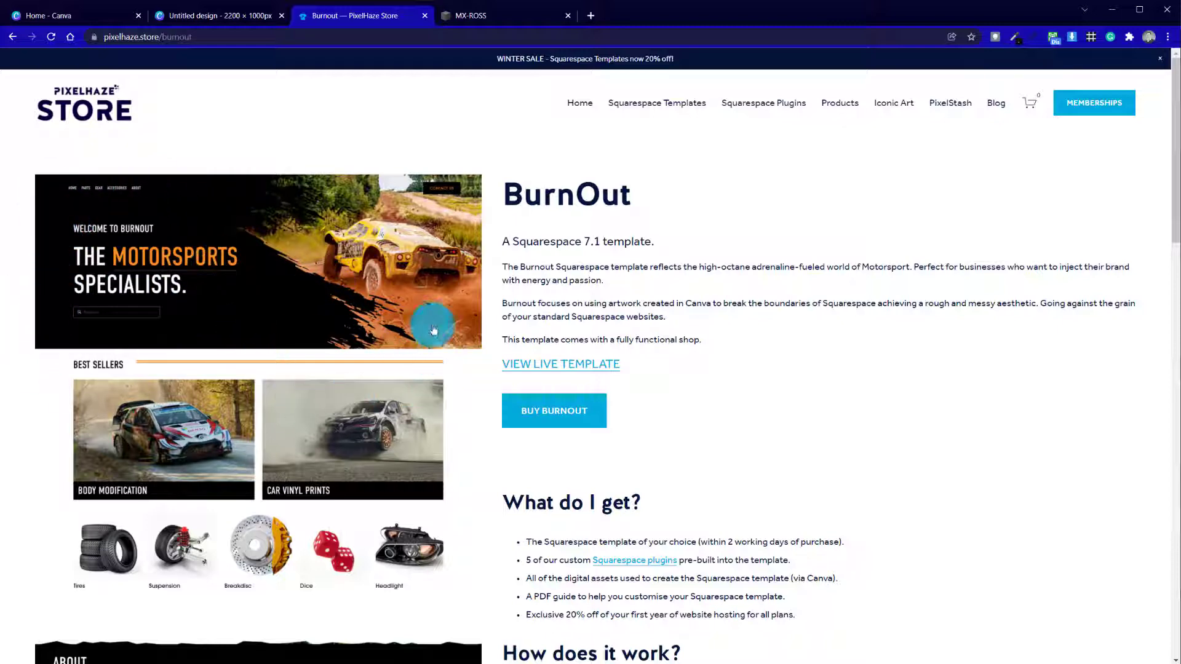
scroll(415, 447, "down", 6)
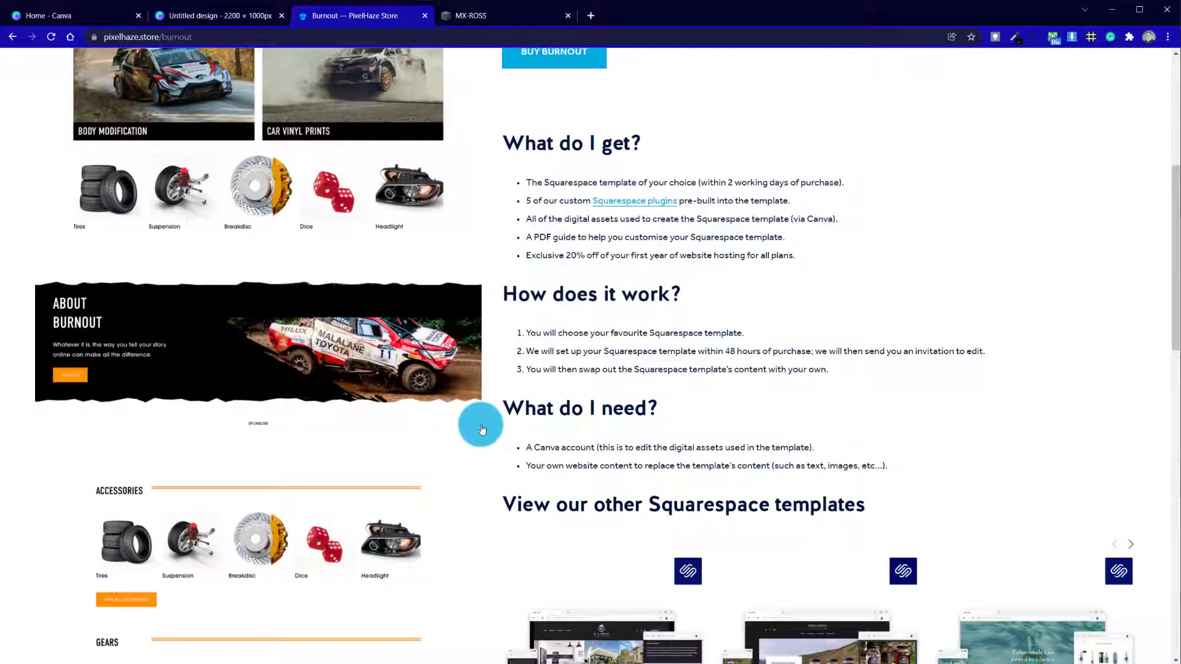
scroll(477, 424, "down", 6)
scroll(468, 418, "up", 12)
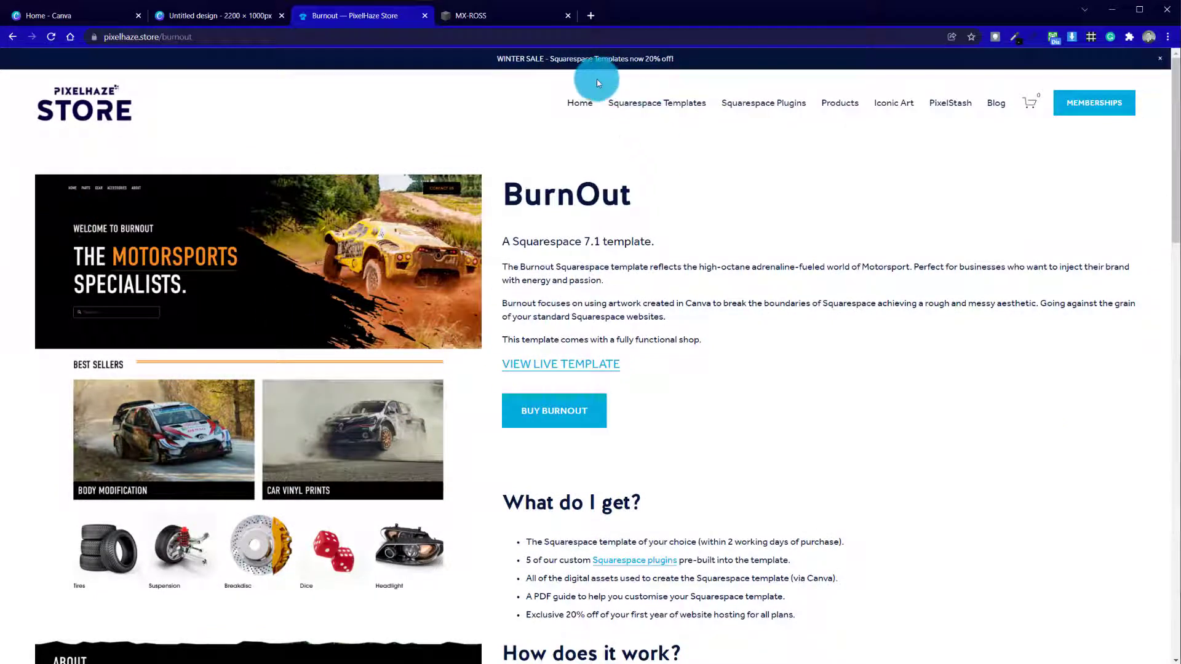
Switch back to the Canva design, add a fourth page and set its background colour to black
left_click(241, 19)
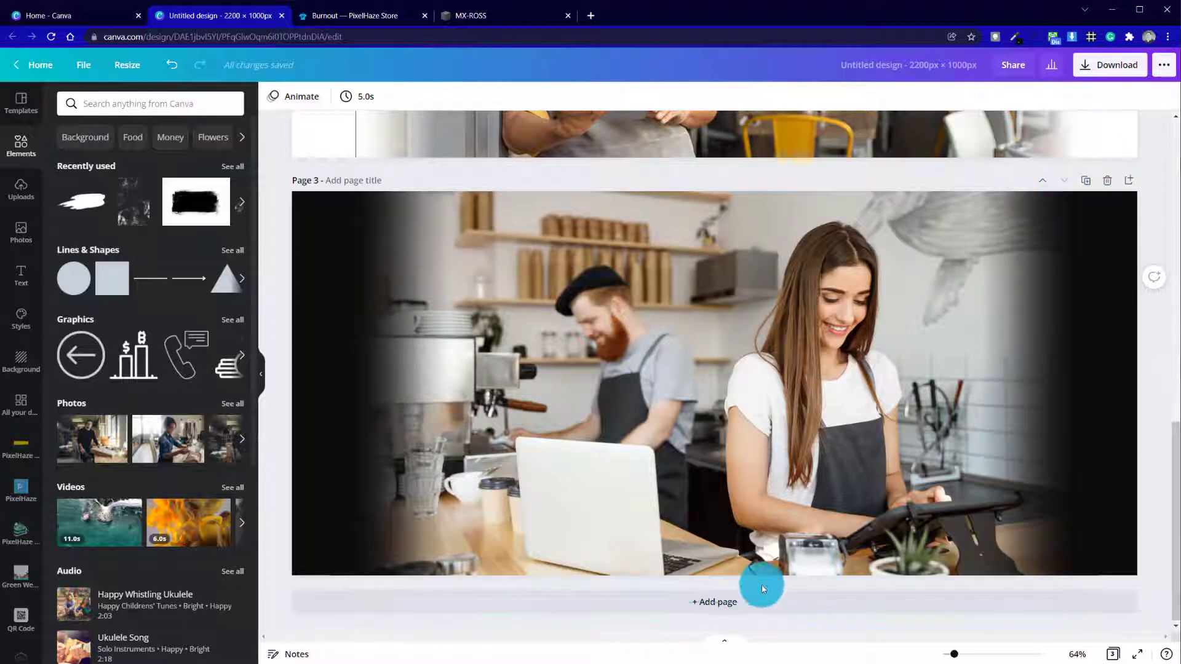
left_click(741, 609)
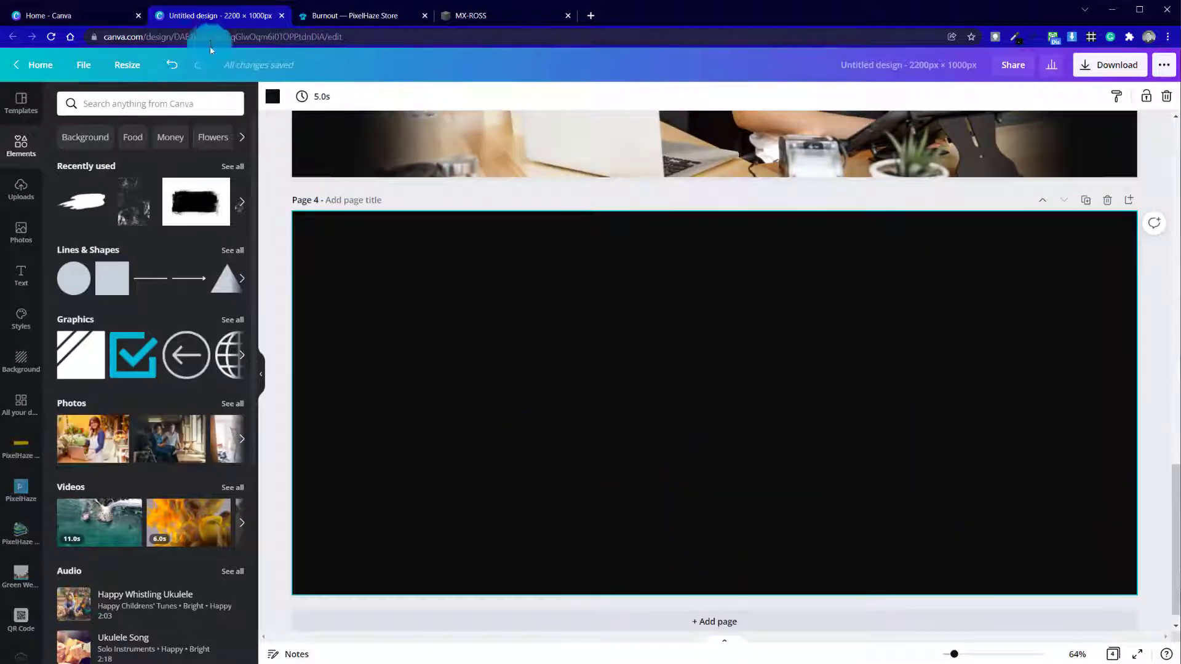
left_click(271, 98)
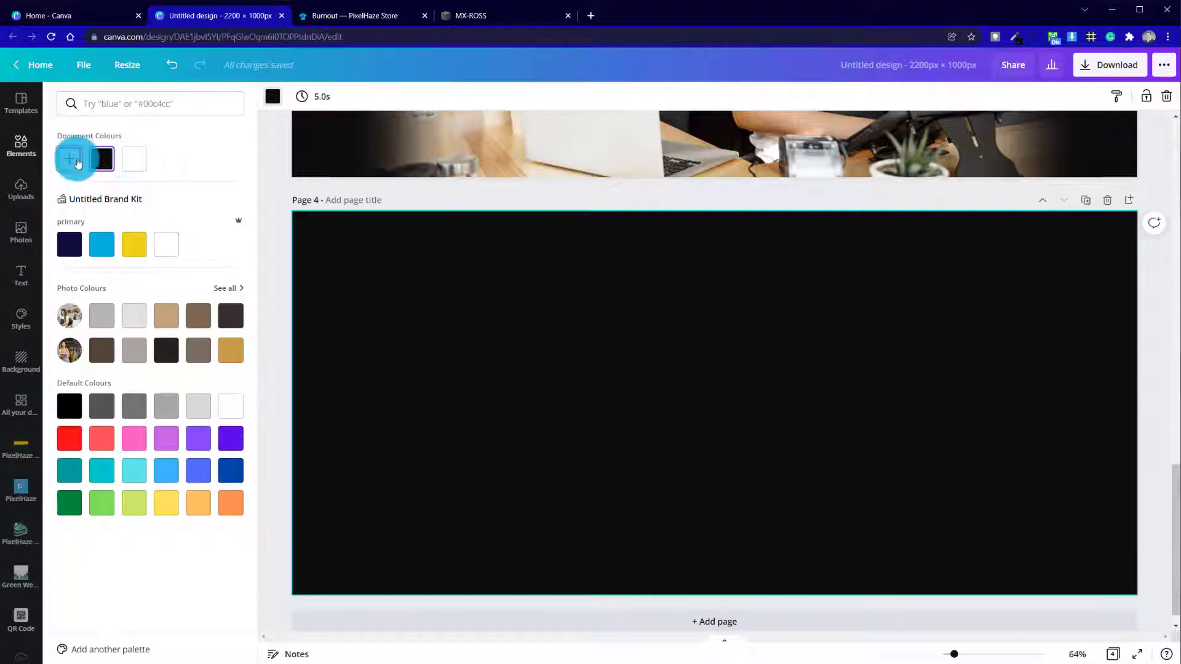
left_click(76, 407)
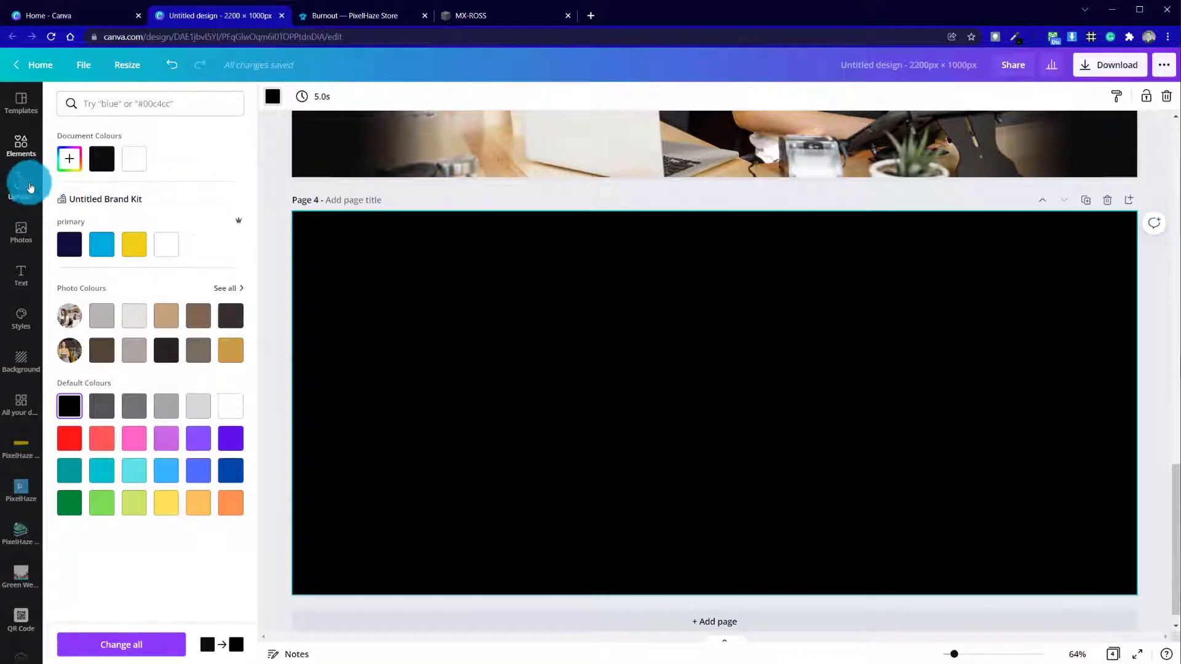
Add the motocross photo of a green dirt bike jumping over a dirt track and make it fill page 4 as the background
left_click(24, 233)
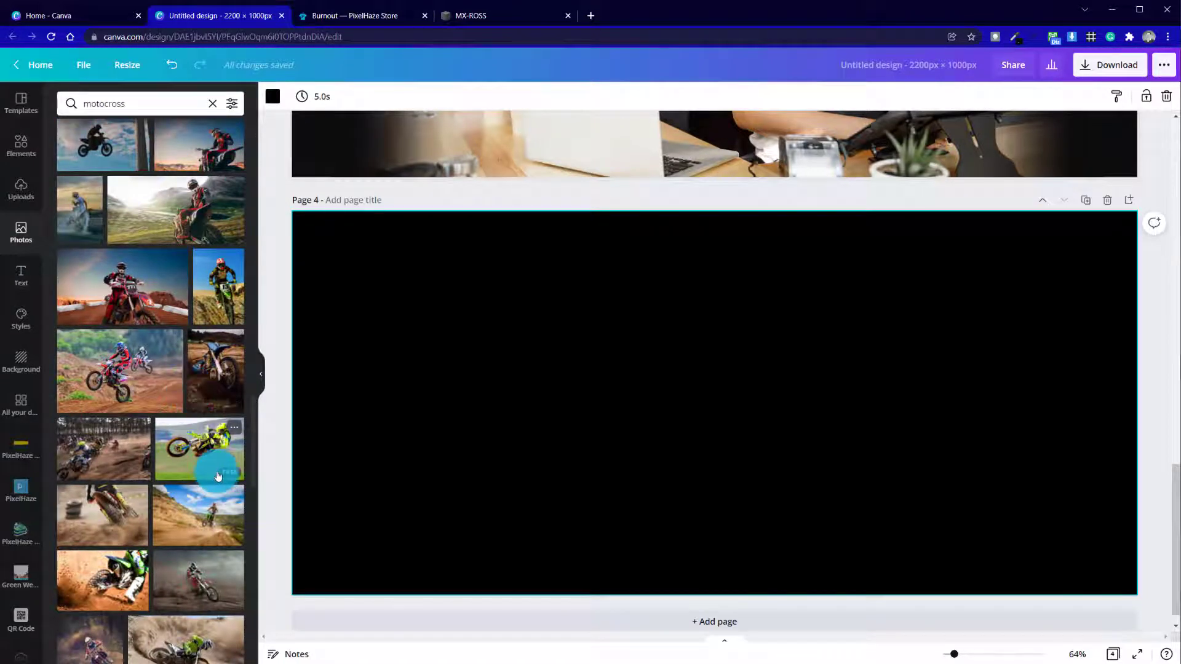
left_click(175, 496)
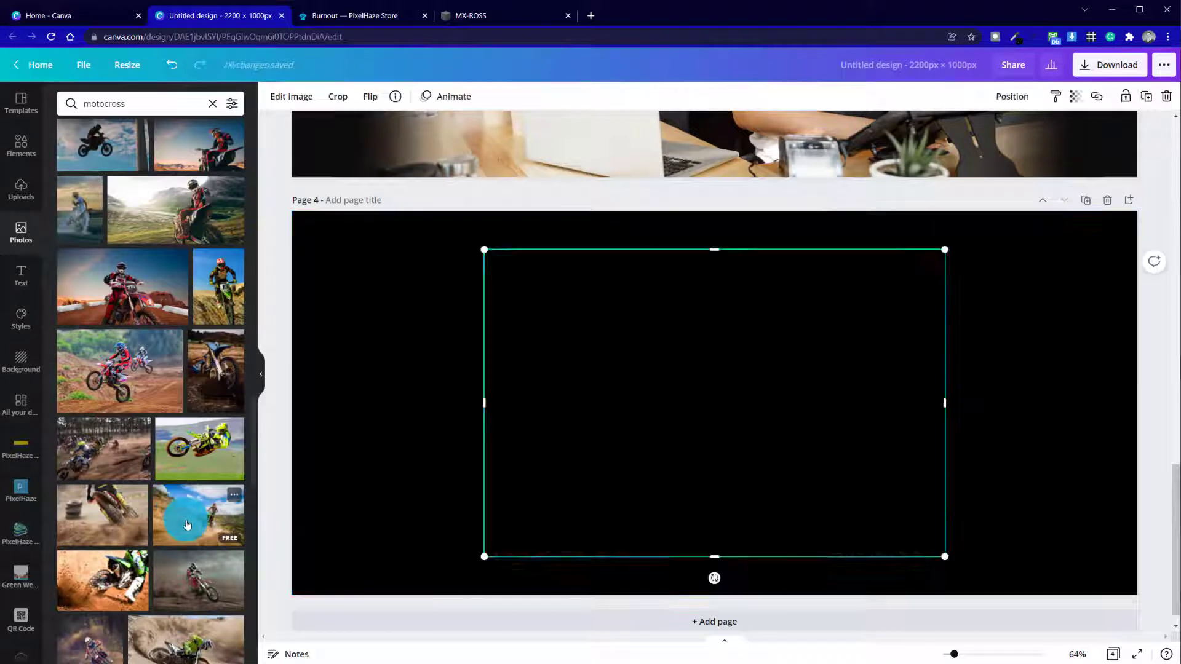
left_click_drag(791, 455, 598, 487)
left_click_drag(758, 283, 1169, 86)
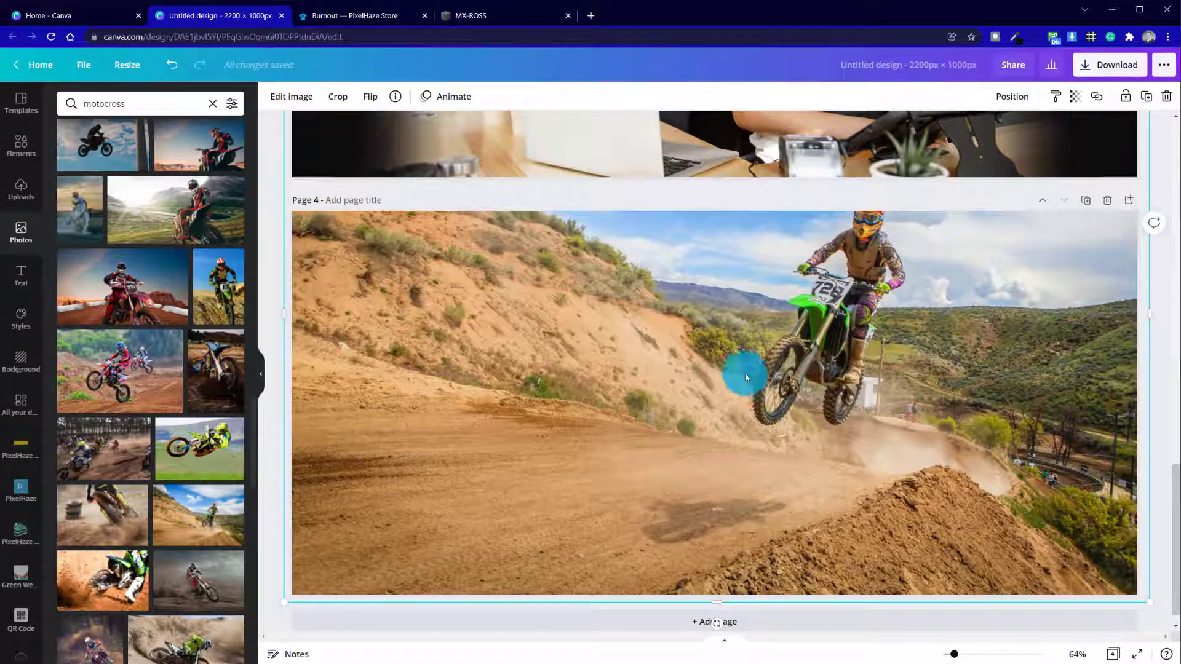
left_click_drag(746, 374, 755, 479)
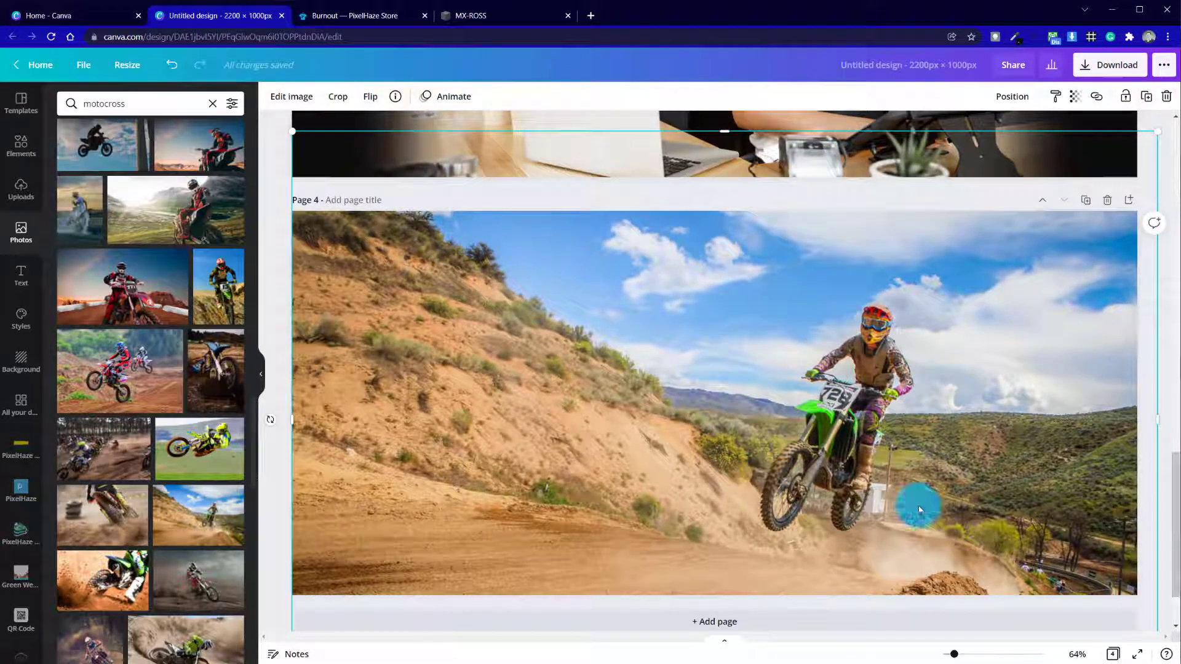
left_click(1169, 406)
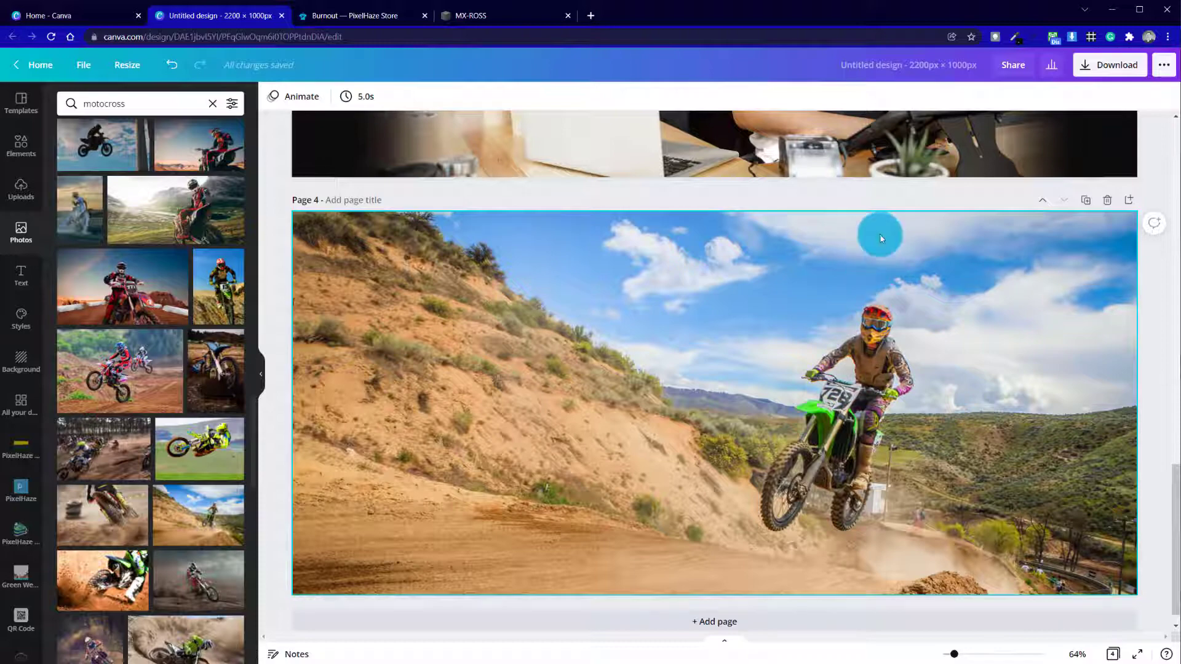
Reposition the background photo within its crop so the rider sits slightly higher on page 4
double_click(853, 482)
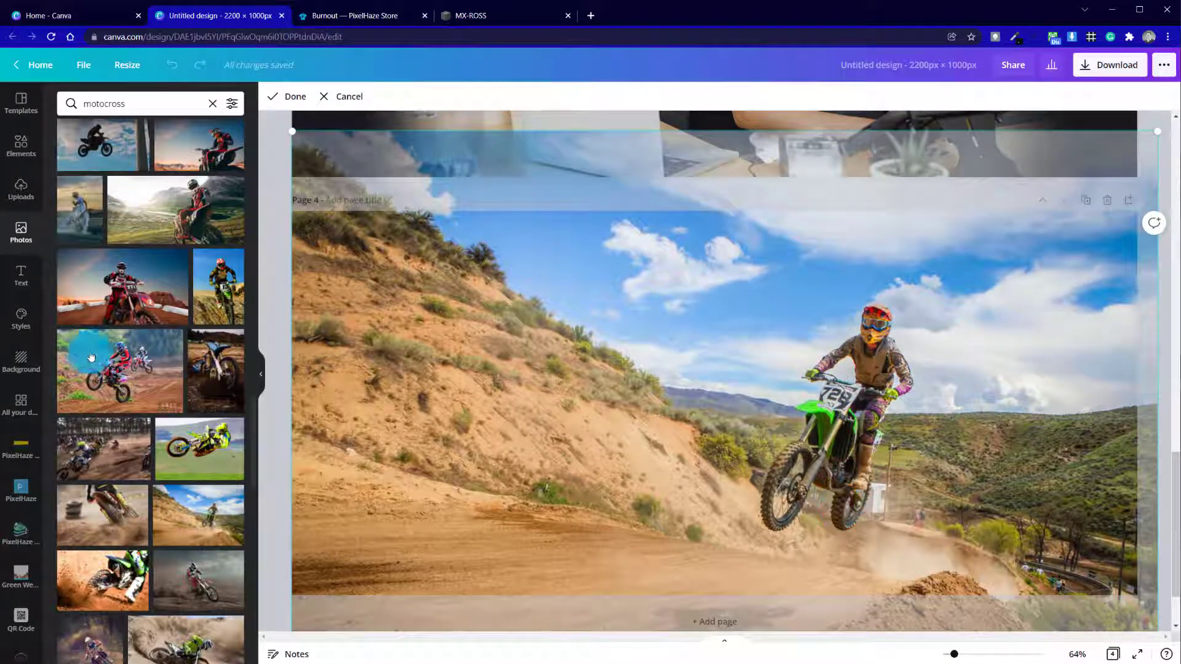
left_click(275, 289)
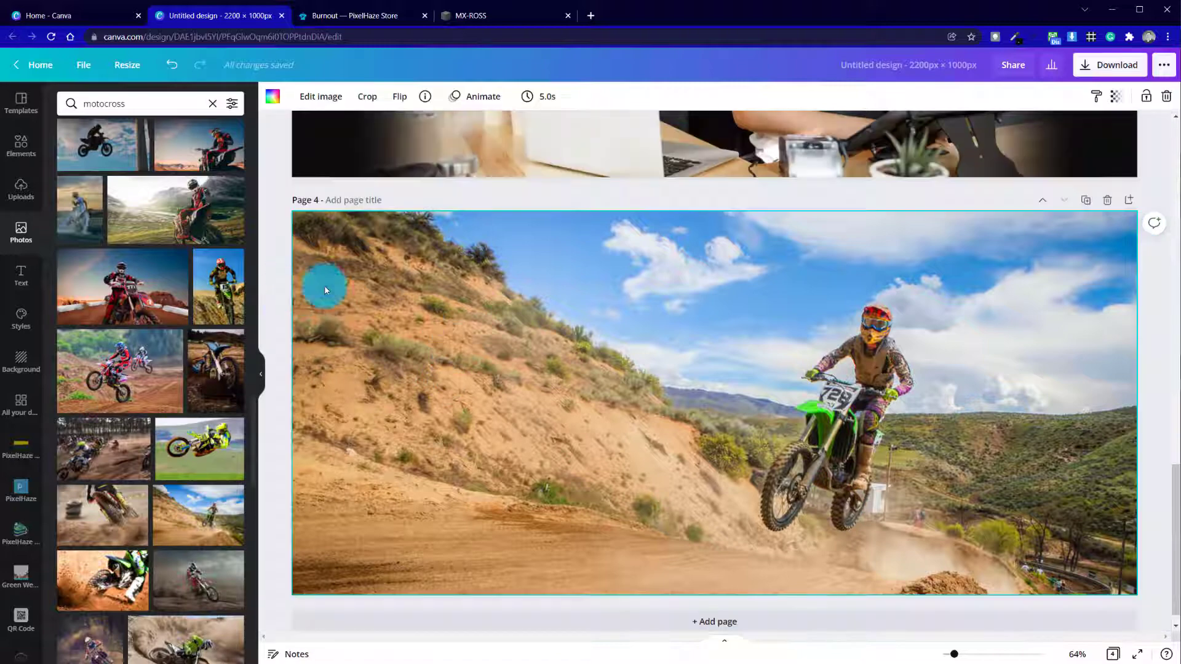
double_click(724, 393)
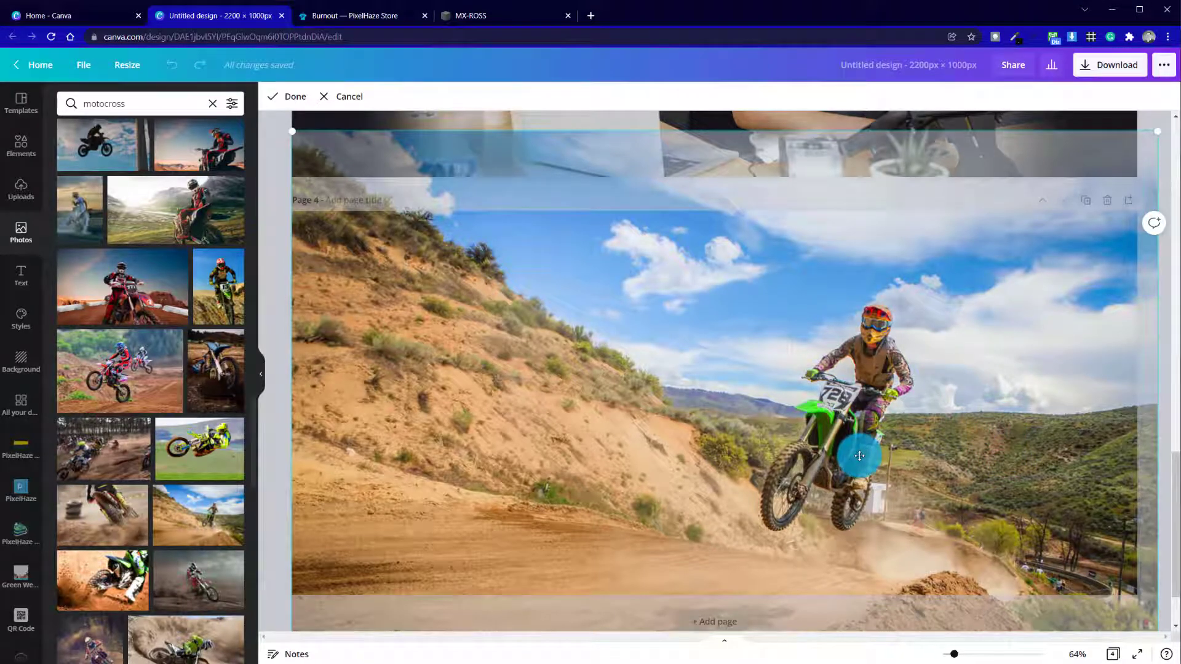
mouse_move(859, 456)
left_mouse_down()
mouse_move(856, 412)
mouse_move(858, 439)
left_mouse_up()
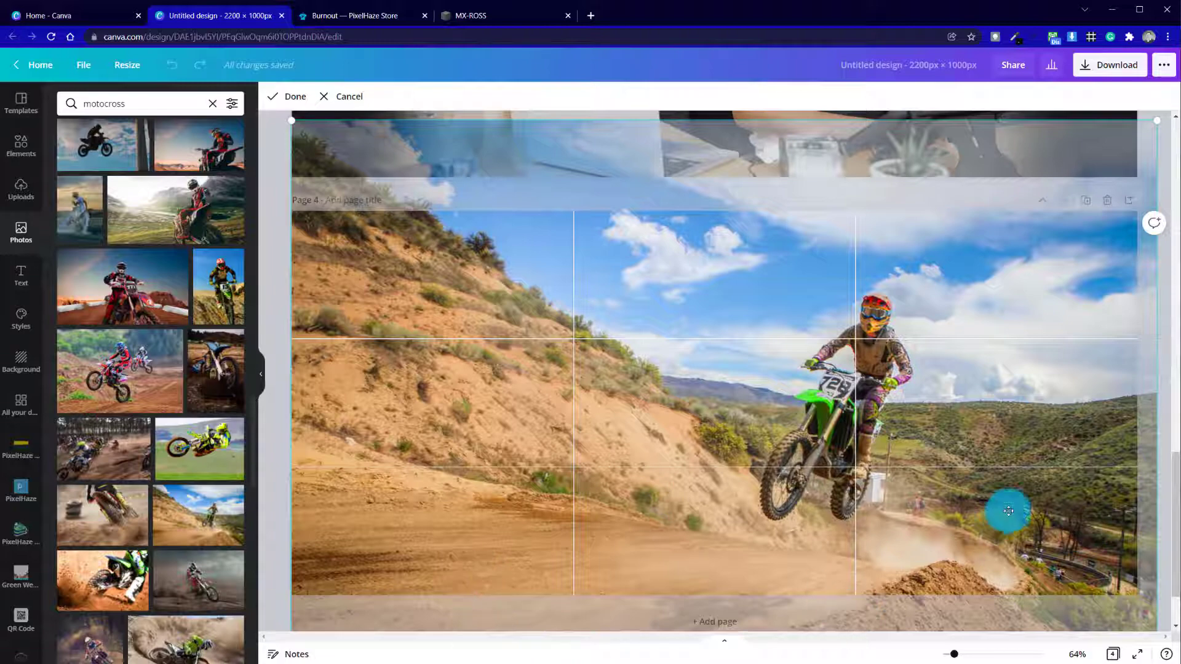
left_click(278, 304)
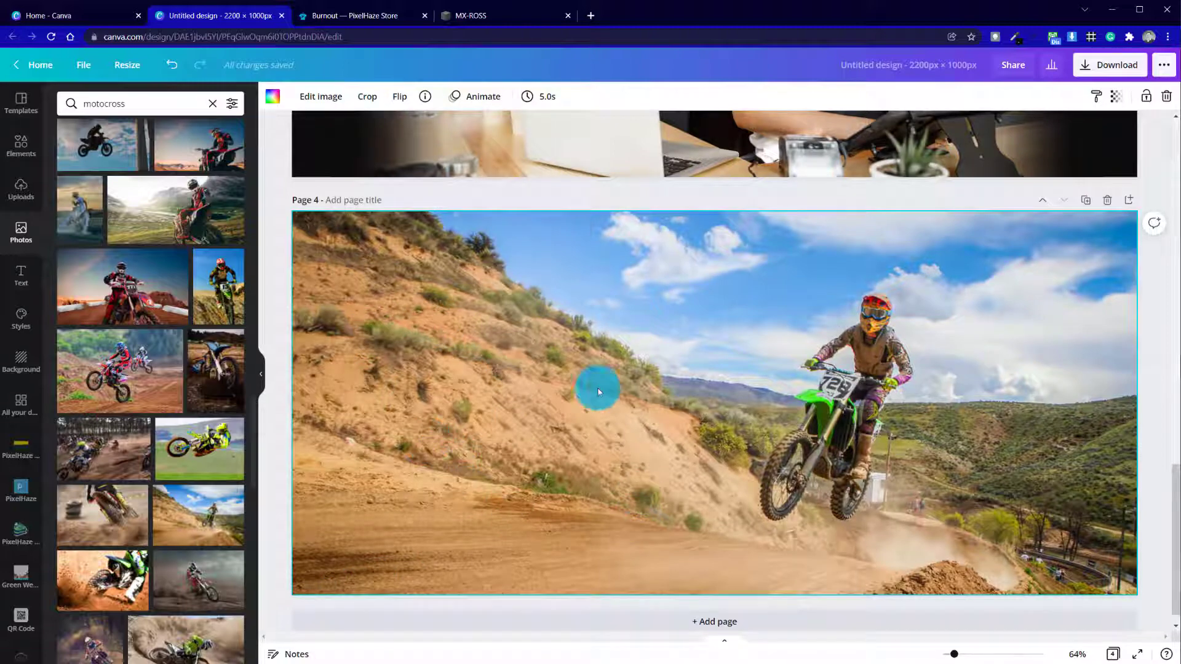
Apply the Afterglow filter to the motocross background photo with an intensity of 4
left_click(305, 102)
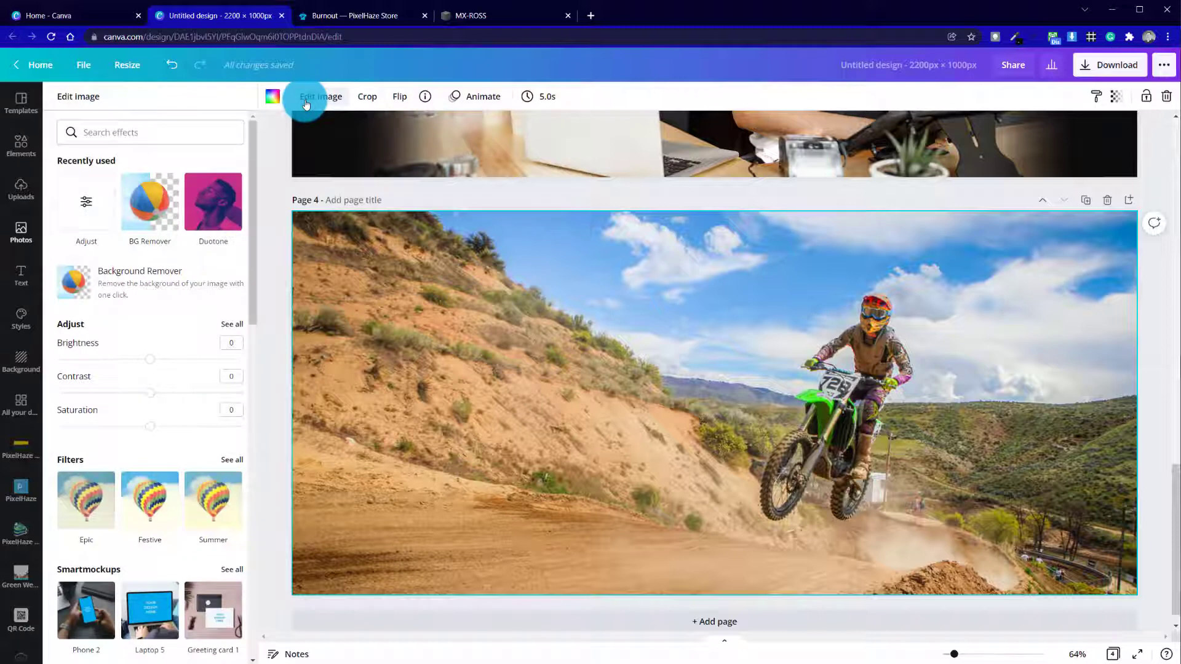
left_click(241, 465)
scroll(237, 463, "down", 1)
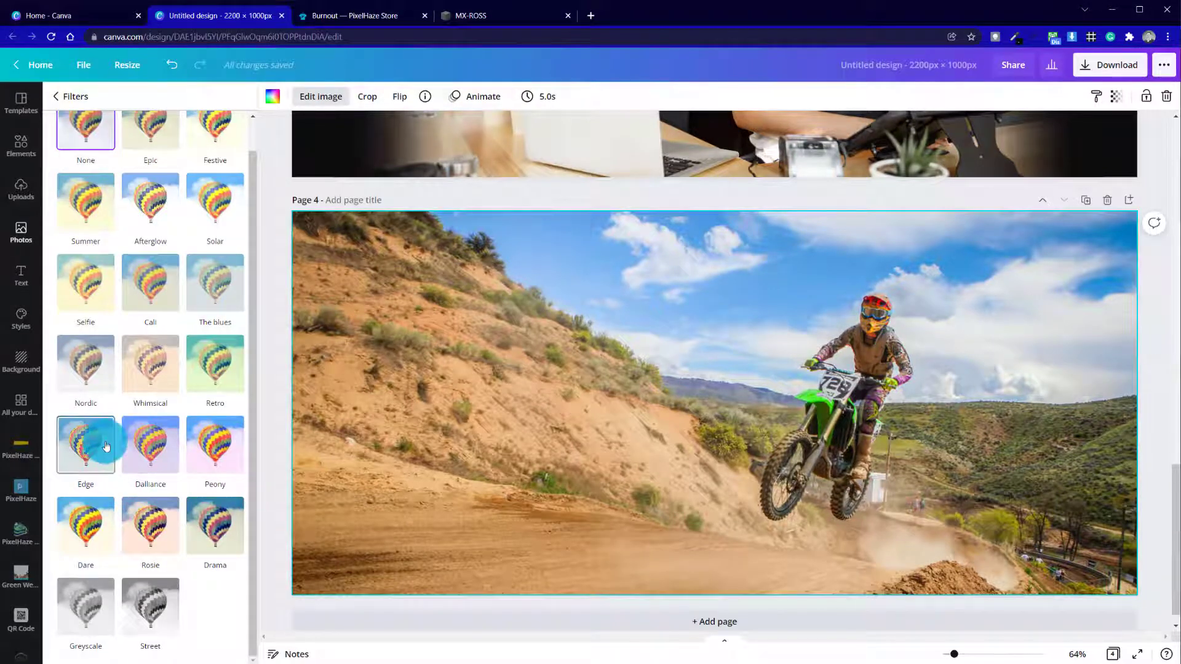
left_click(141, 201)
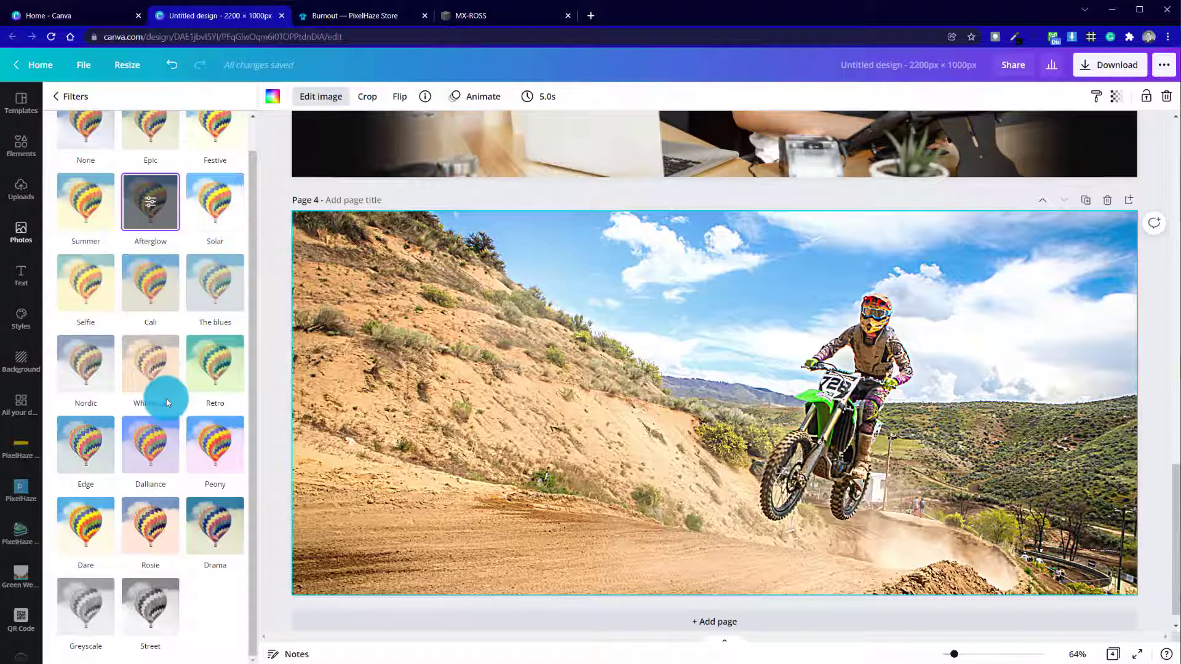
scroll(164, 395, "up", 1)
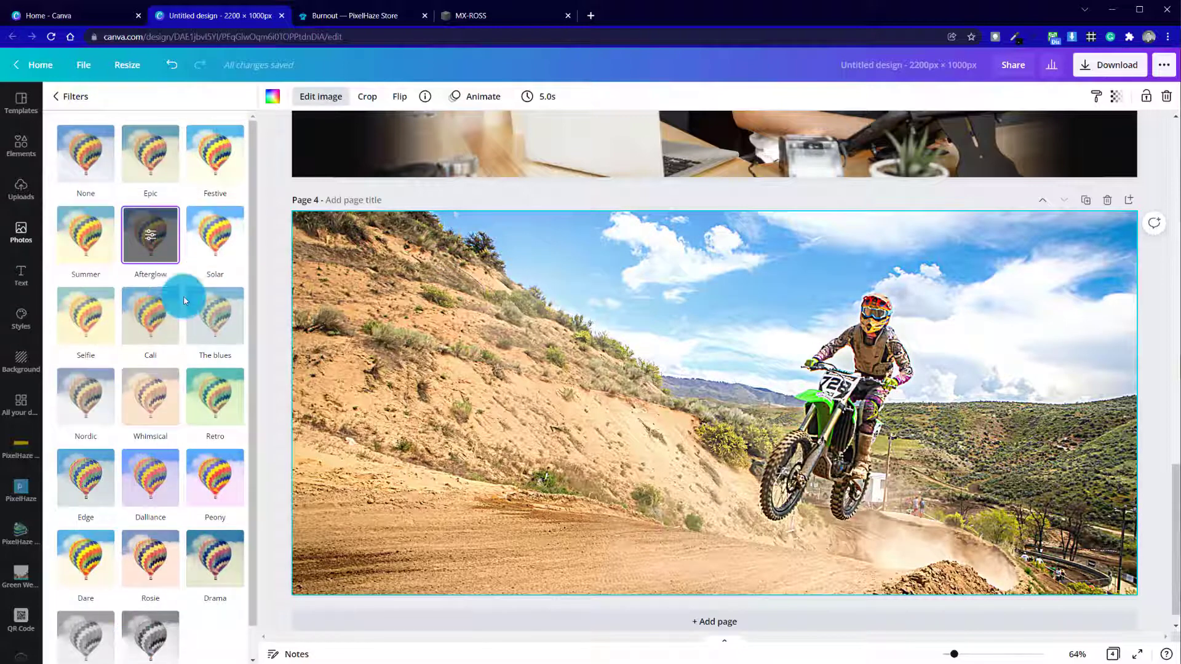
left_click(168, 244)
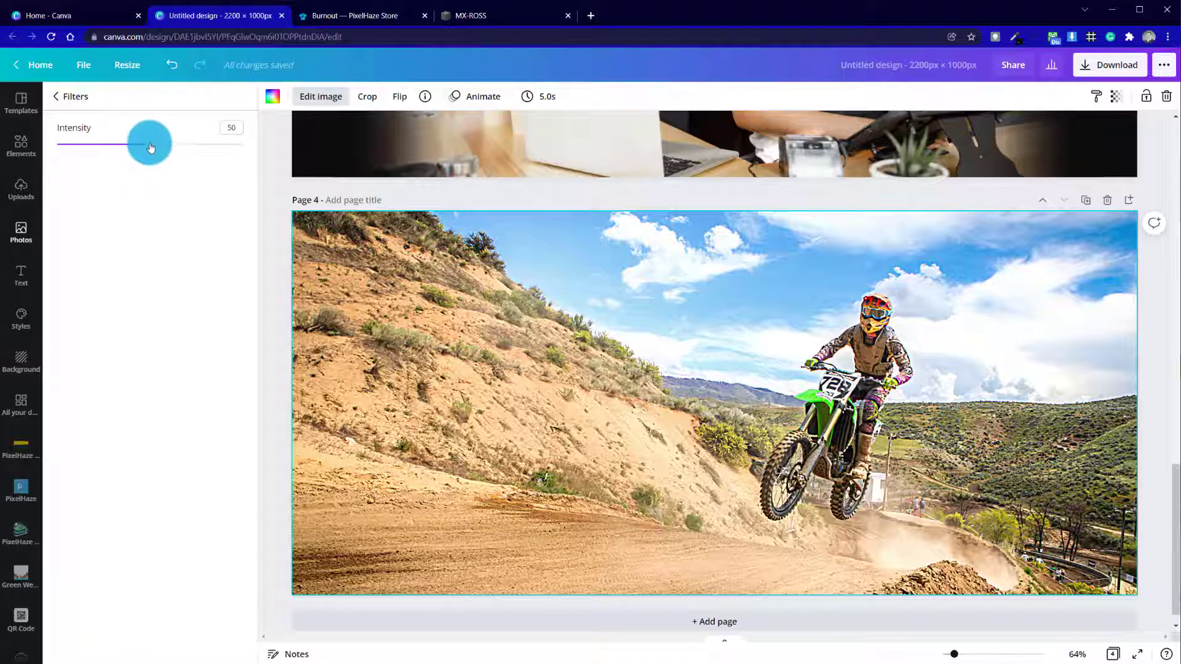
left_click_drag(151, 147, 87, 144)
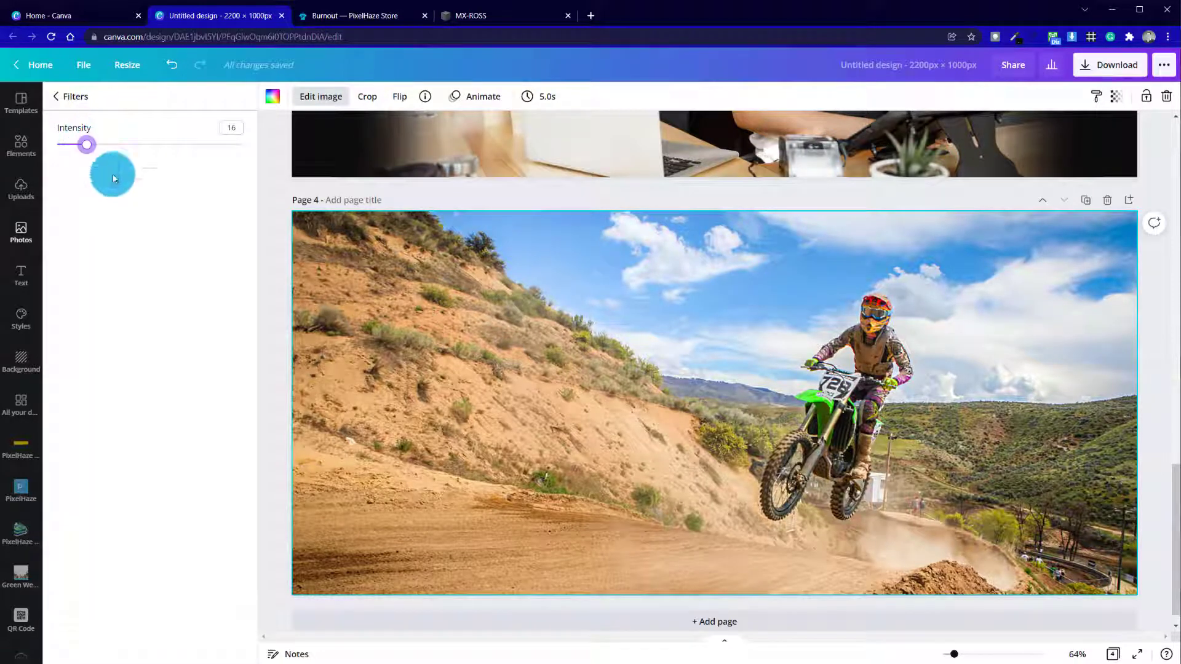
left_click_drag(102, 150, 70, 146)
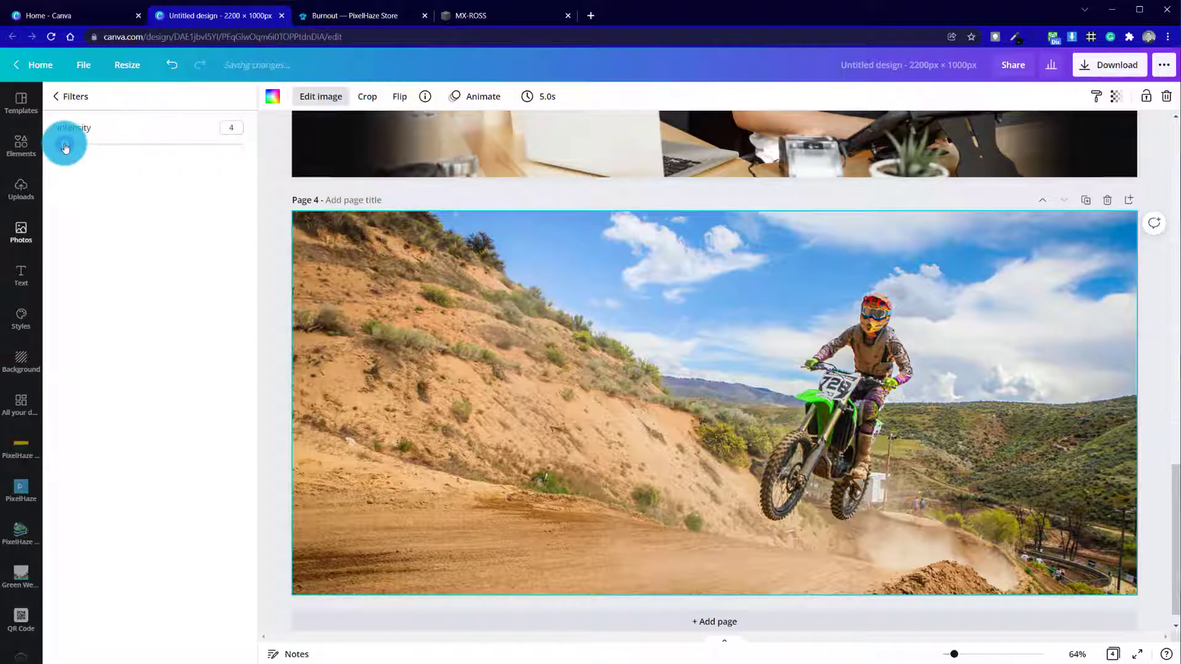
left_click(69, 97)
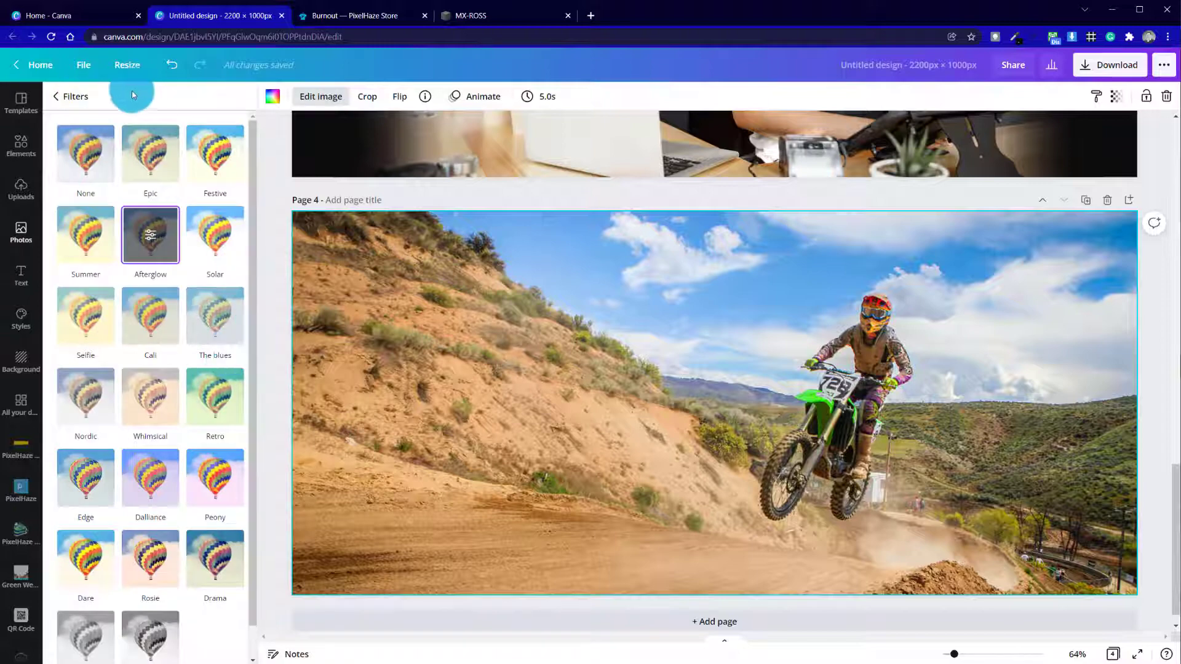
Adjust the motocross photo by lowering its brightness to -11, keeping X-Process at 0
left_click(79, 96)
left_click(232, 322)
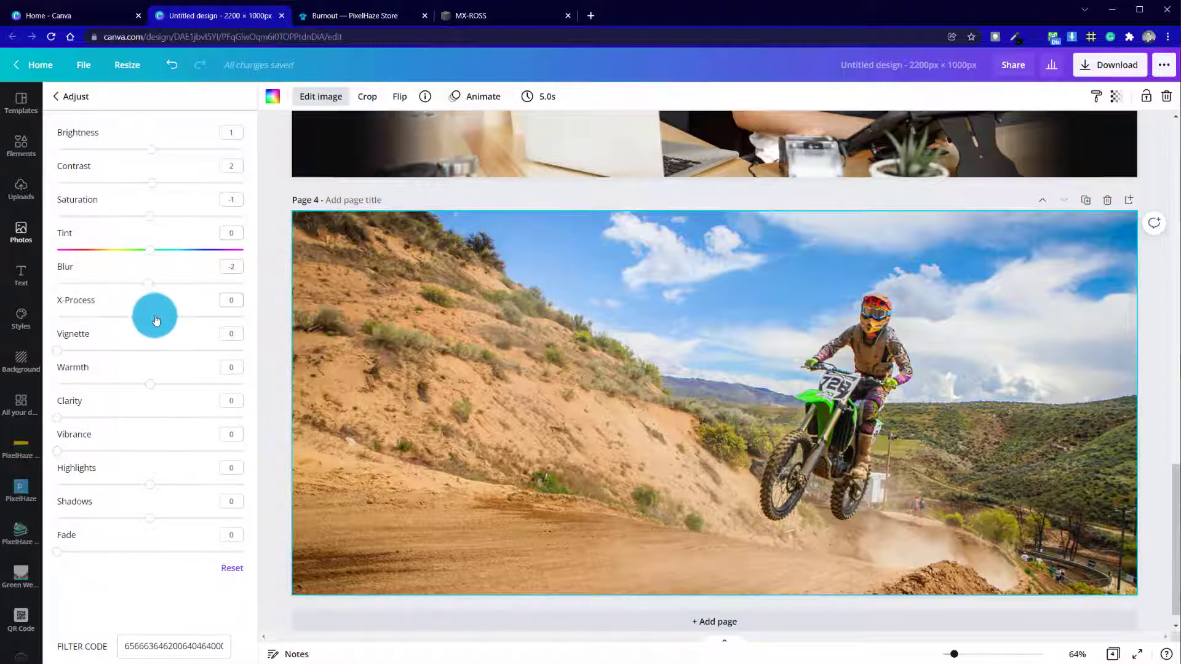
mouse_move(156, 312)
left_mouse_down()
mouse_move(181, 324)
mouse_move(219, 320)
mouse_move(150, 321)
left_mouse_up()
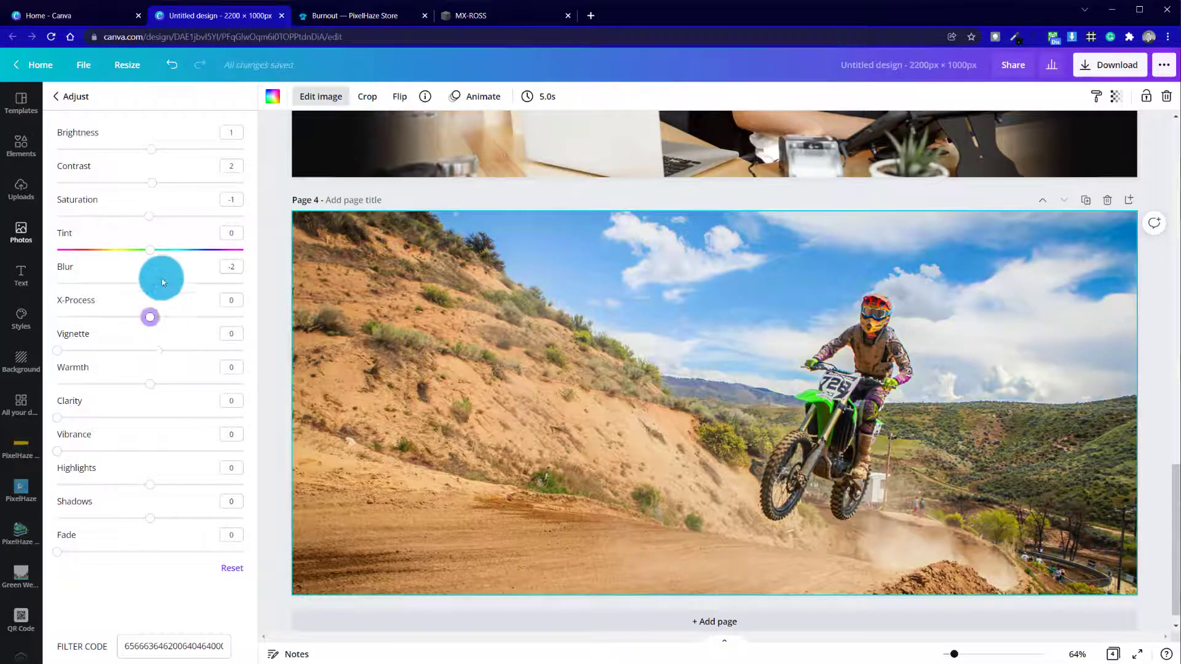
mouse_move(151, 152)
left_mouse_down()
mouse_move(169, 145)
mouse_move(139, 148)
left_mouse_up()
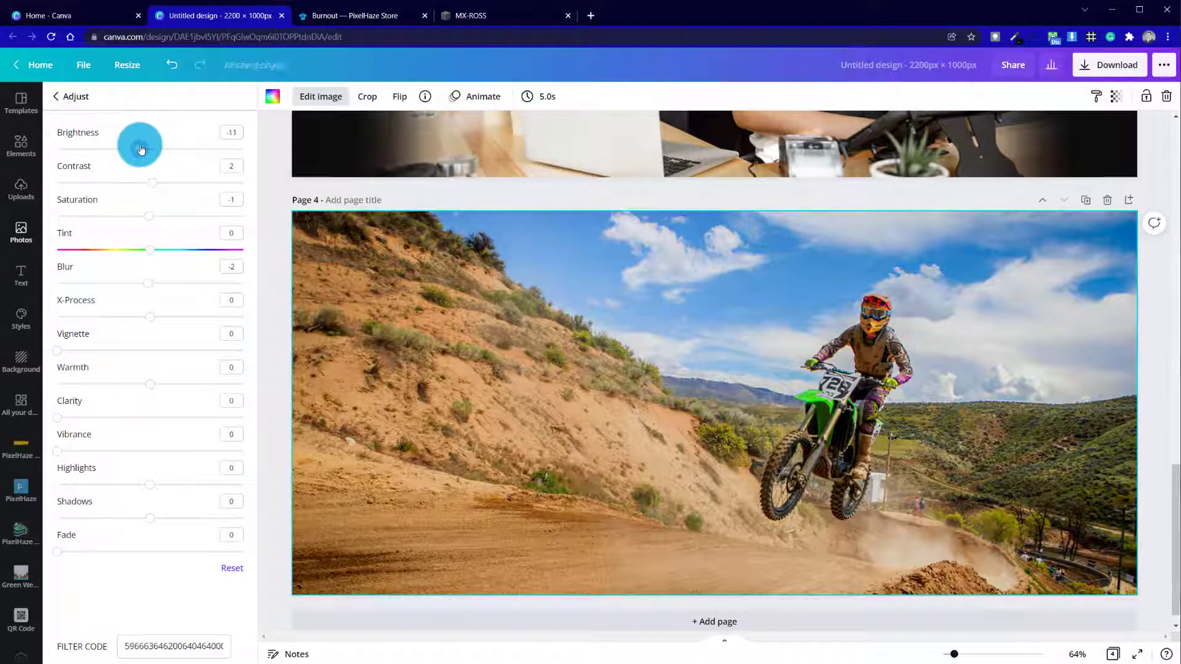
Set the motocross photo's contrast to 20, saturation to 6 and shadows to -7
left_click_drag(153, 192, 166, 193)
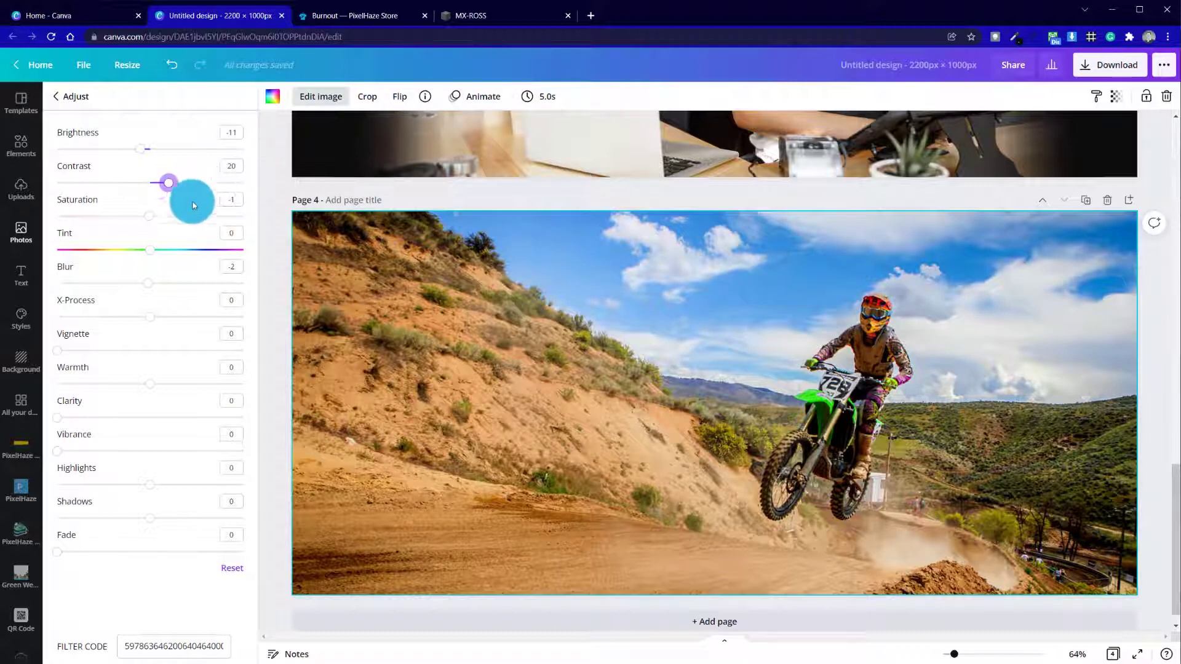
left_click_drag(150, 218, 163, 217)
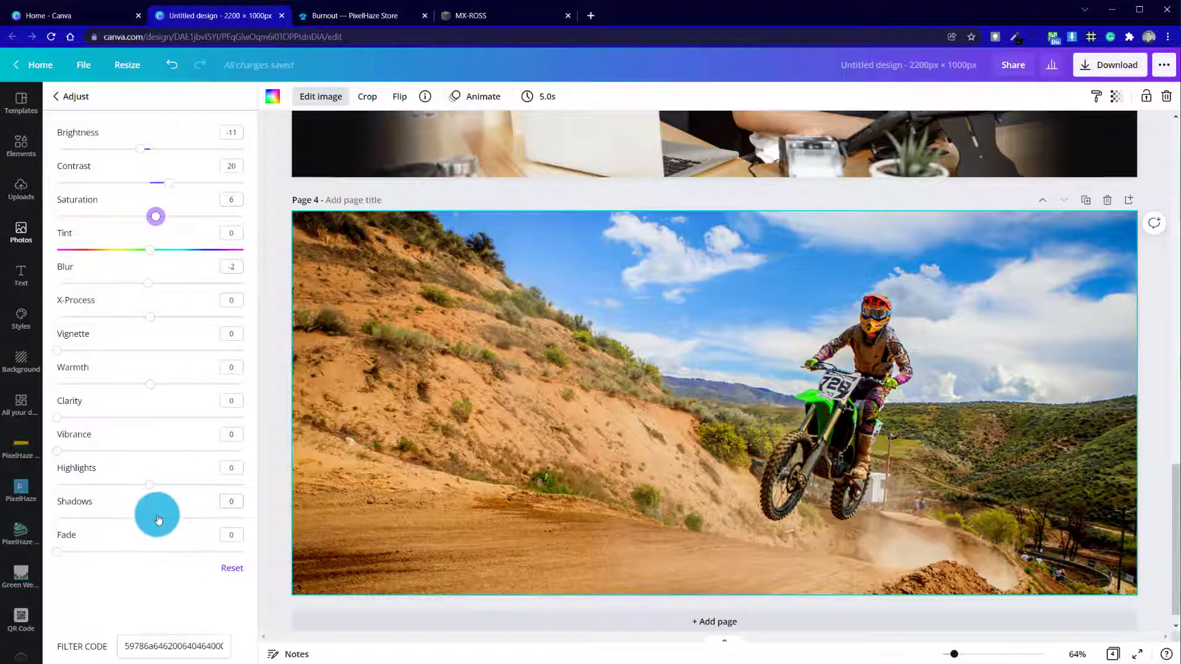
mouse_move(158, 519)
left_mouse_down()
mouse_move(180, 514)
mouse_move(97, 505)
mouse_move(142, 527)
left_mouse_up()
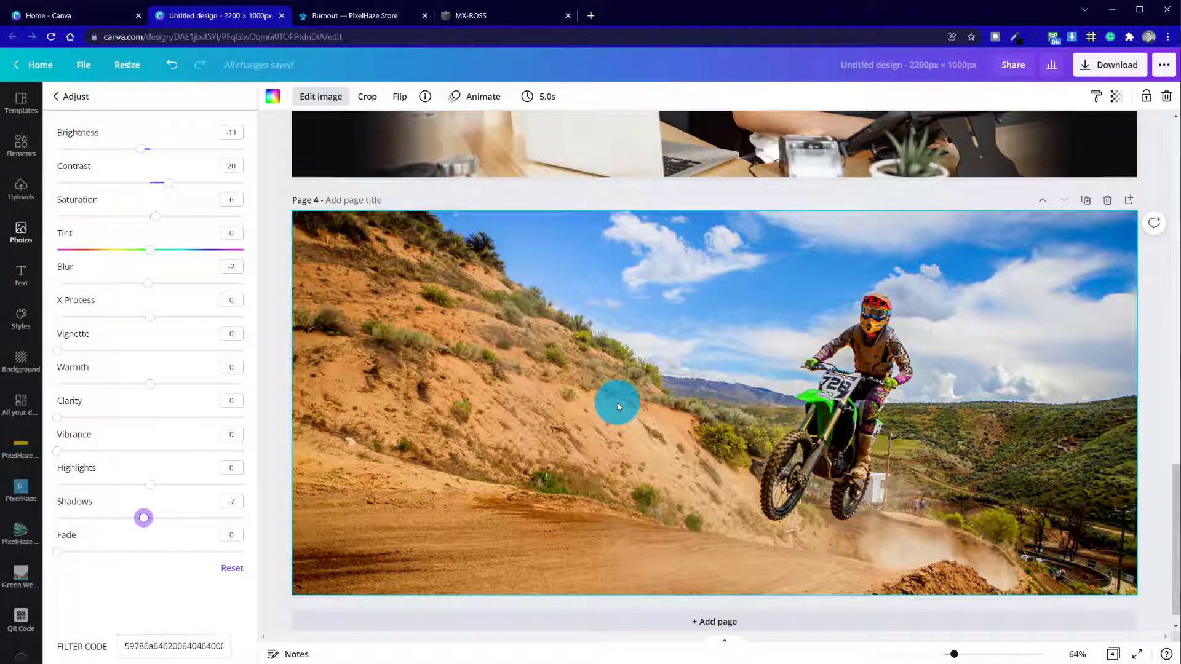
left_click(278, 257)
scroll(466, 370, "up", 5)
scroll(751, 443, "down", 6)
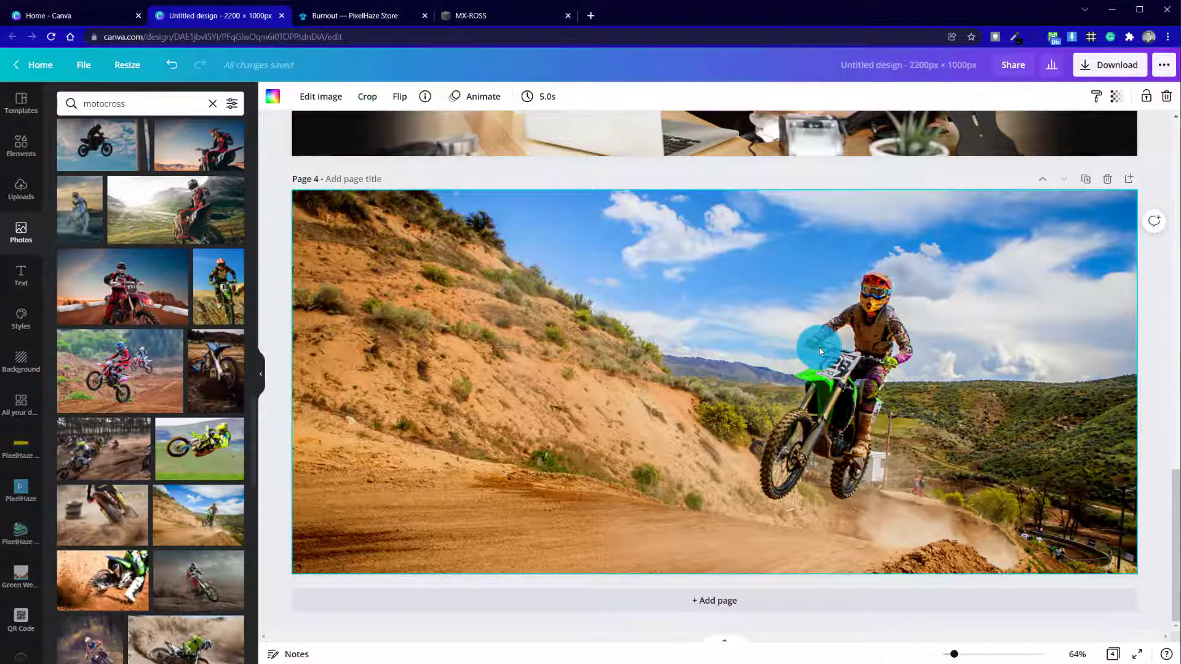
Search the elements for "splatter" and place the rough black brush stroke over the bottom-right edge of page 4, partly off the page
left_click(28, 143)
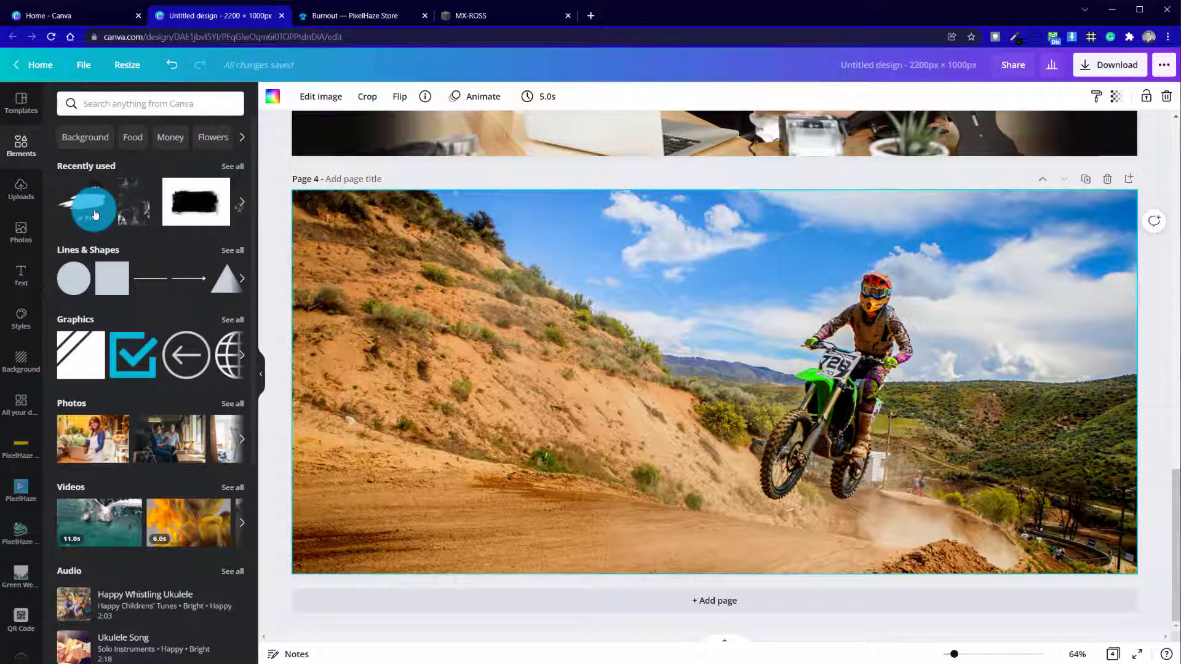
left_click(131, 104)
left_click(145, 159)
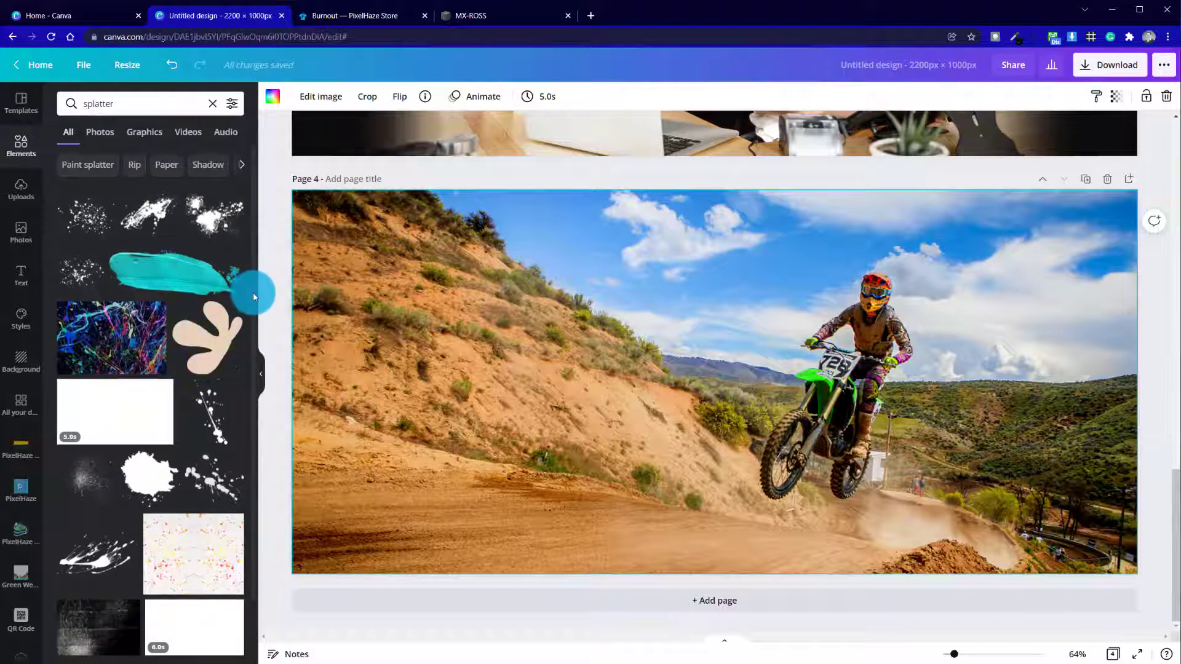
scroll(146, 411, "down", 5)
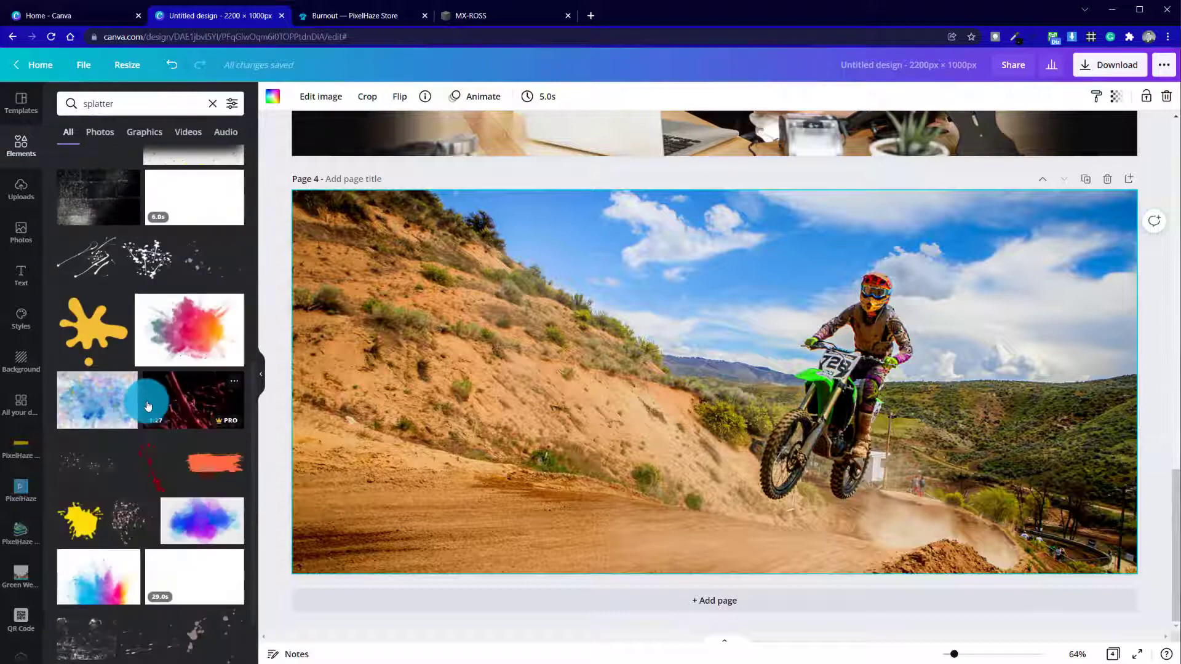
scroll(123, 468, "down", 5)
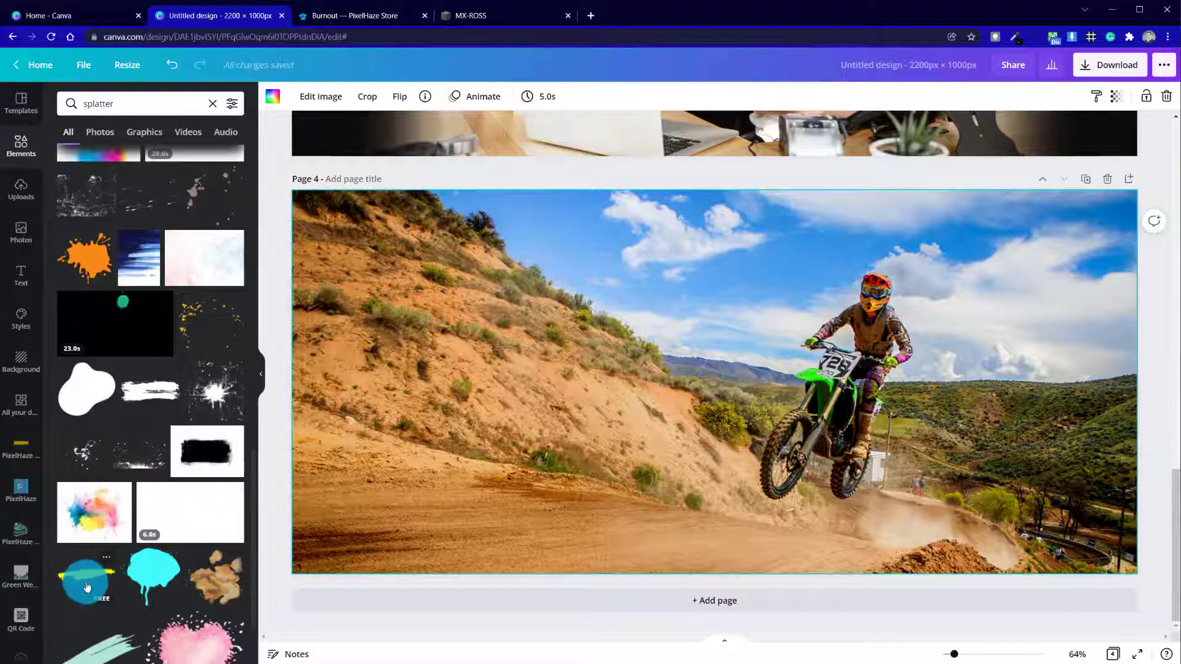
left_click(148, 398)
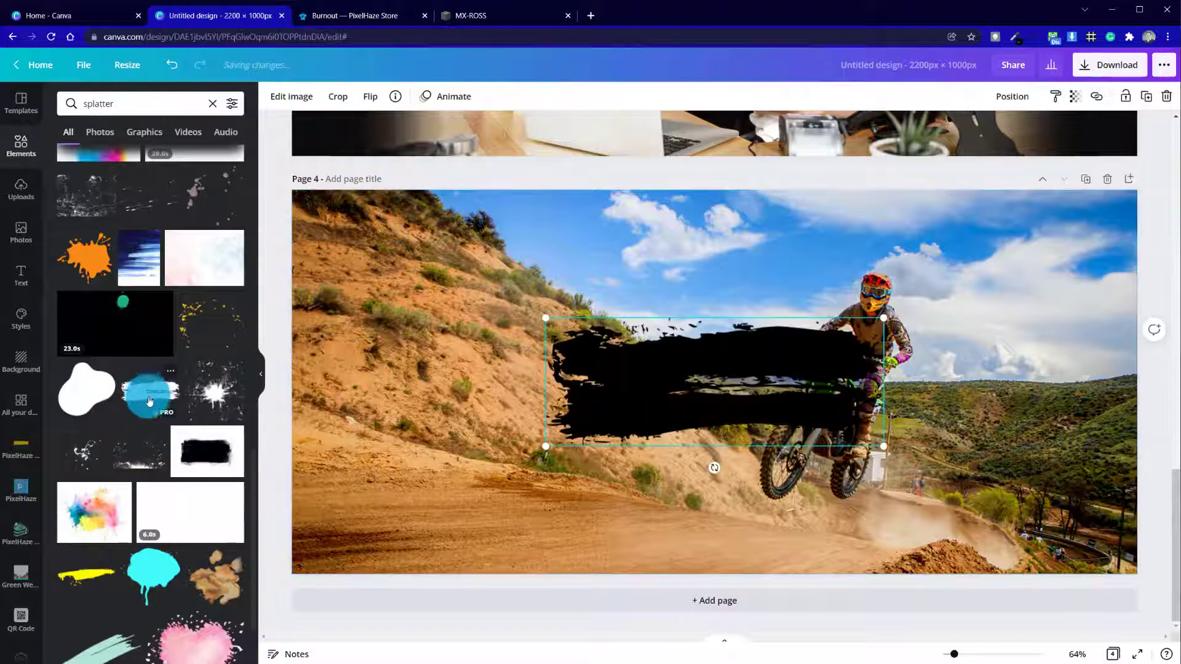
mouse_move(687, 349)
left_mouse_down()
mouse_move(738, 422)
mouse_move(986, 555)
left_mouse_up()
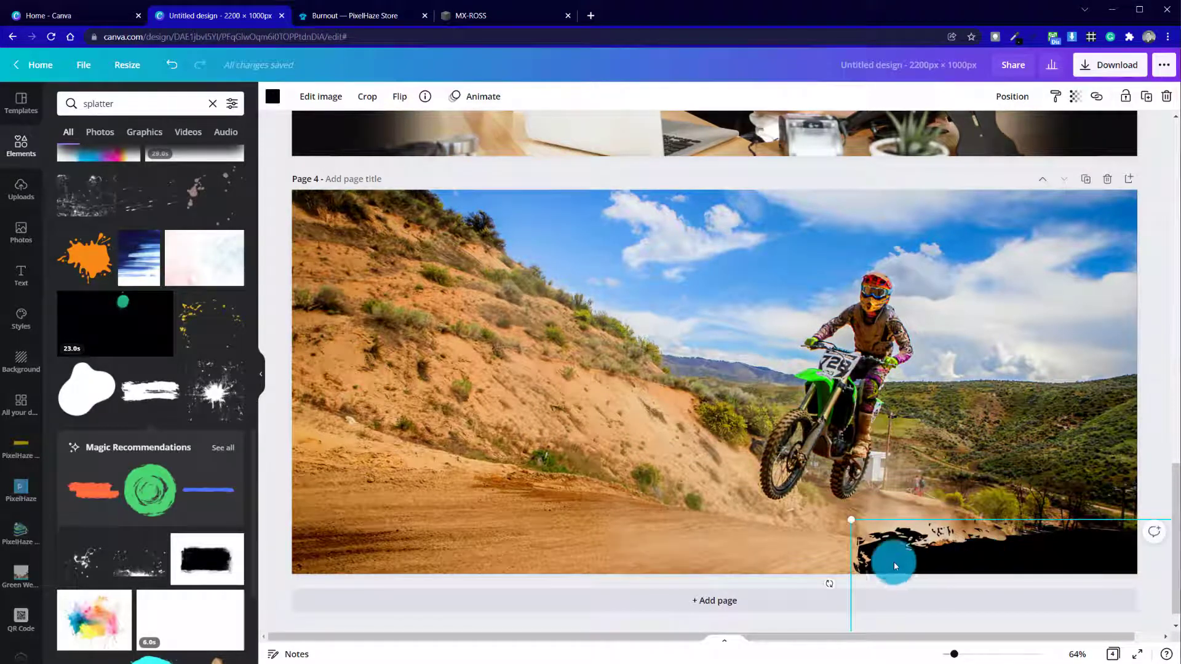
left_click(274, 96)
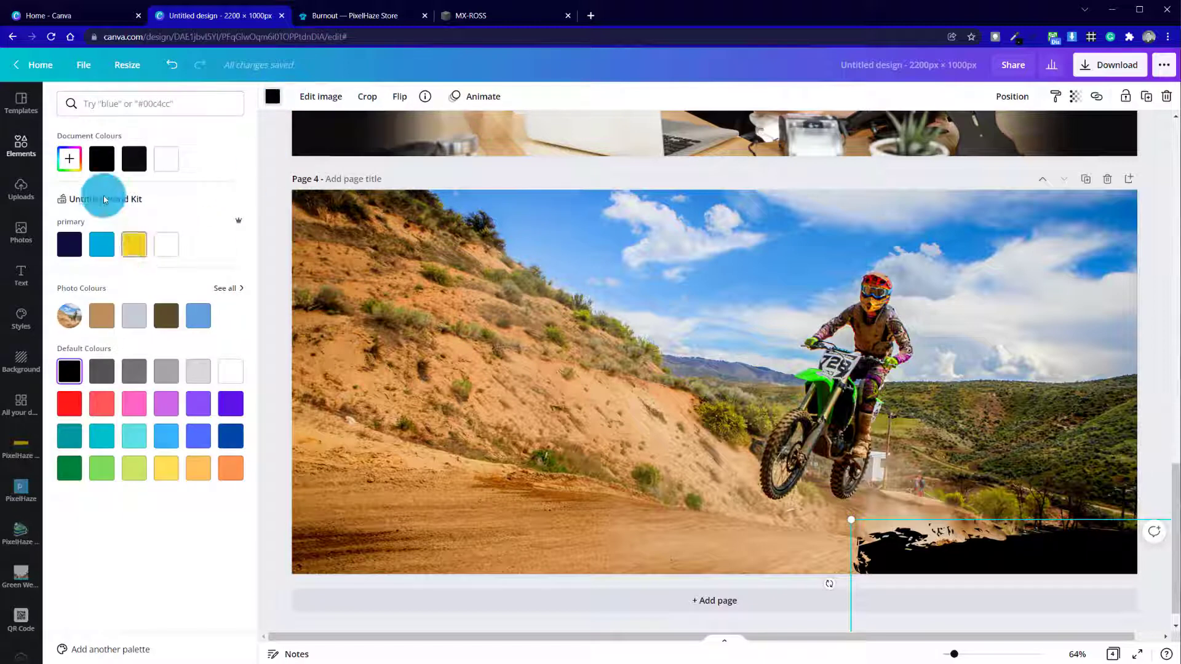
left_click(259, 127)
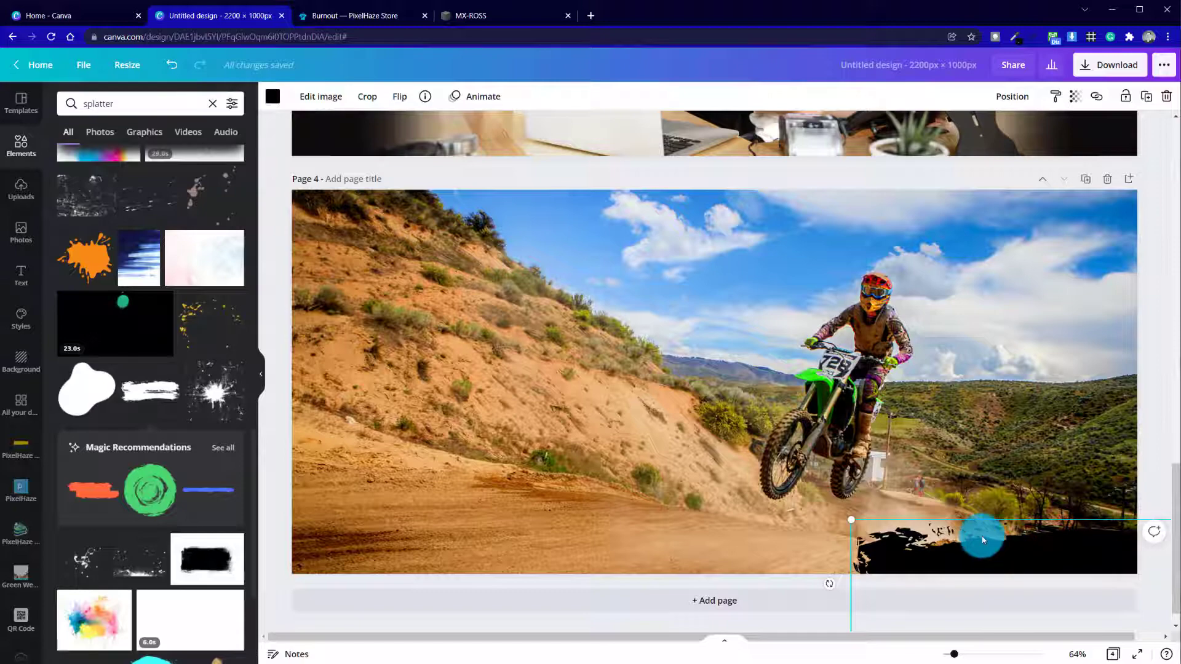
Duplicate the black brush stroke, flip the copy vertically and place it along the bottom centre of page 4, meeting the first stroke
left_click_drag(983, 540, 722, 405)
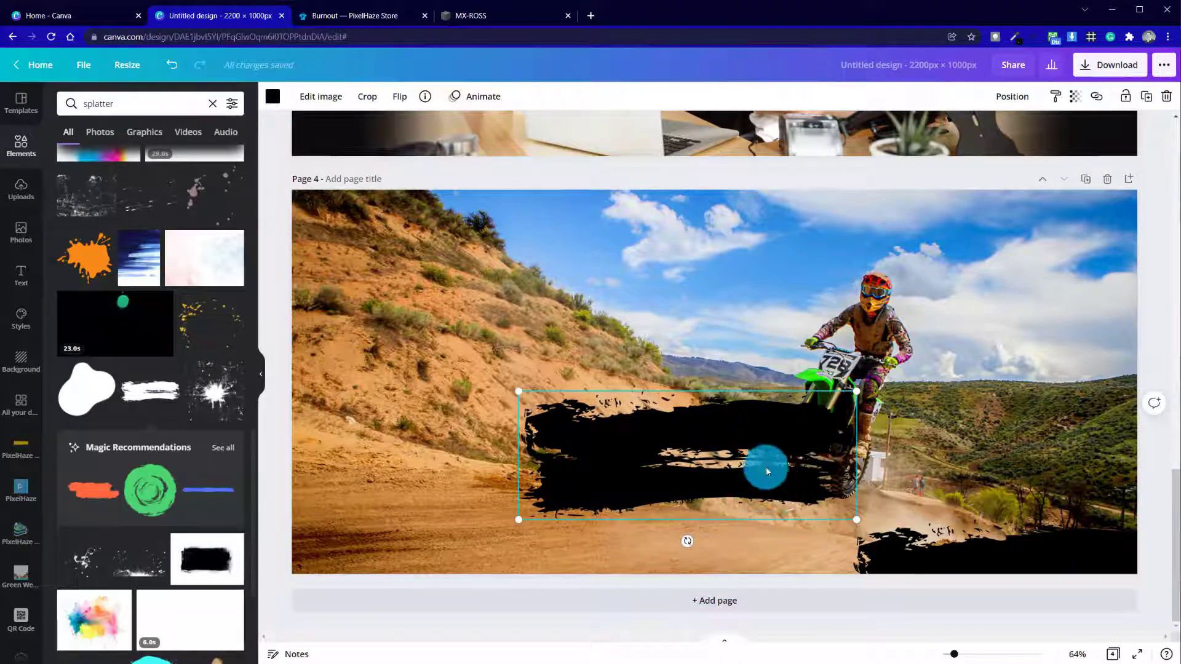
left_click(399, 97)
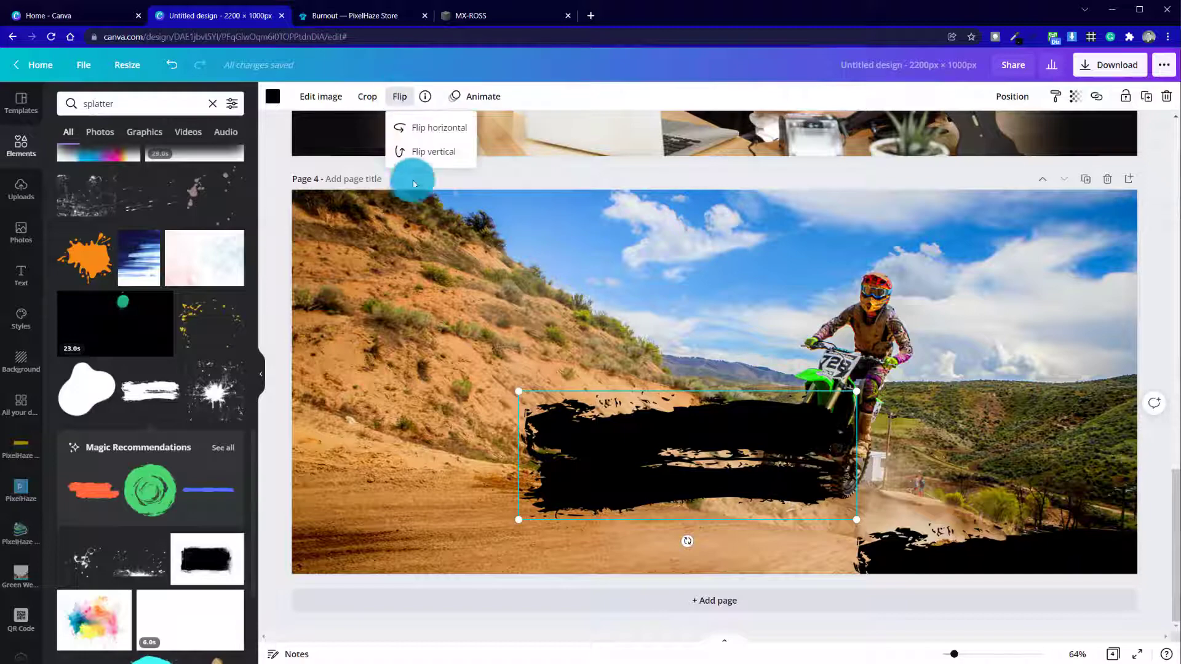
left_click(418, 151)
left_click_drag(700, 427, 734, 561)
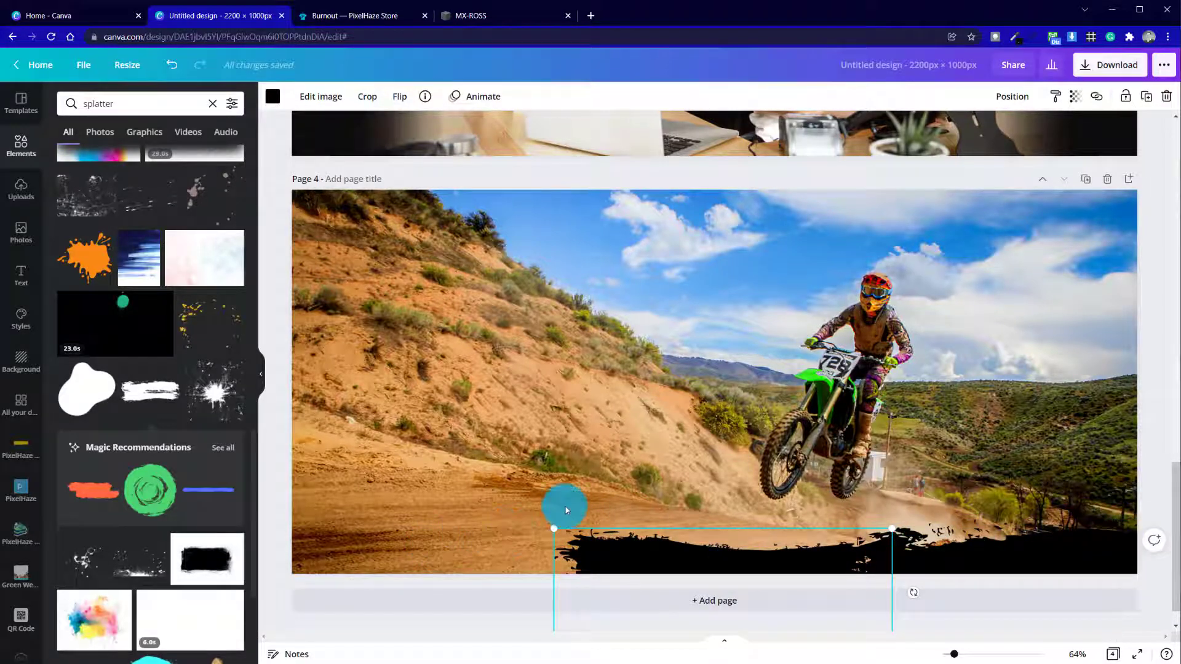
Place another copy of the brush stroke along the bottom-left edge of page 4, flipping it horizontally and vertically to complete the rough black border
left_click_drag(708, 557, 435, 545)
left_click(400, 96)
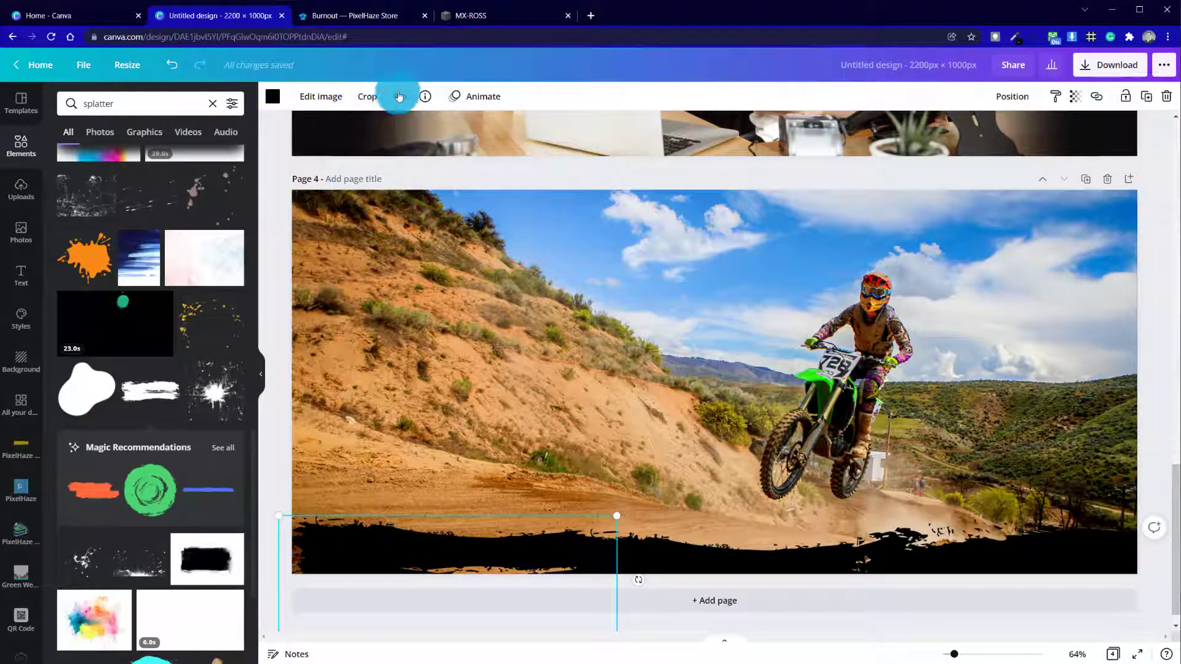
left_click(434, 128)
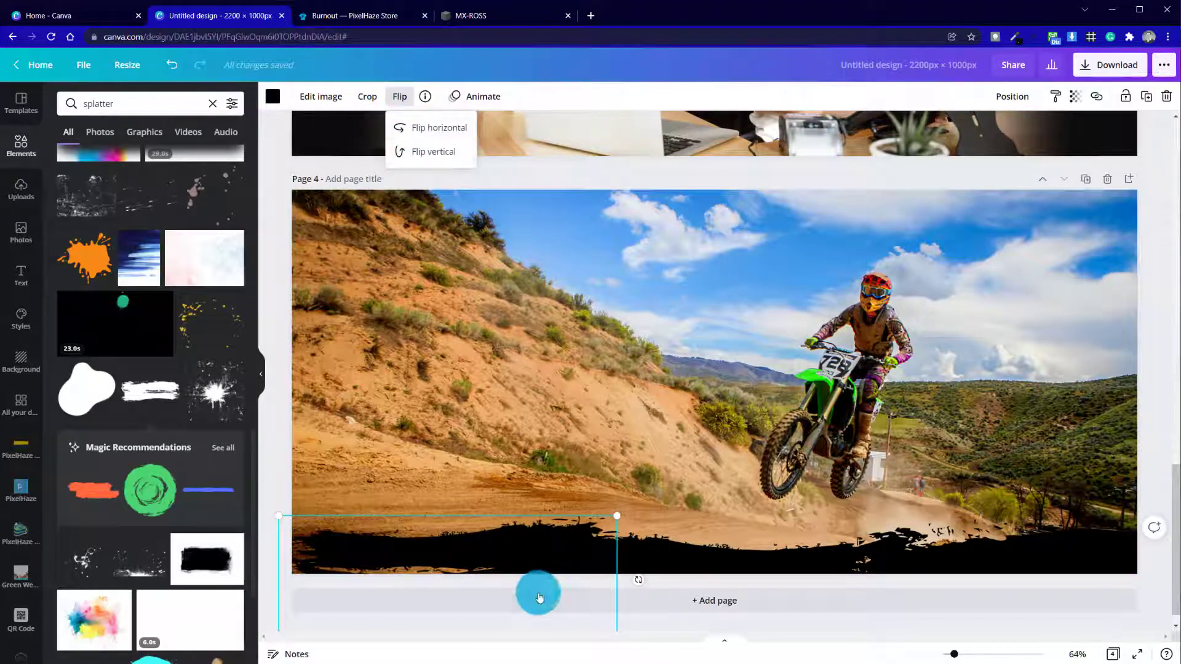
mouse_move(523, 544)
left_mouse_down()
mouse_move(503, 558)
mouse_move(517, 560)
left_mouse_up()
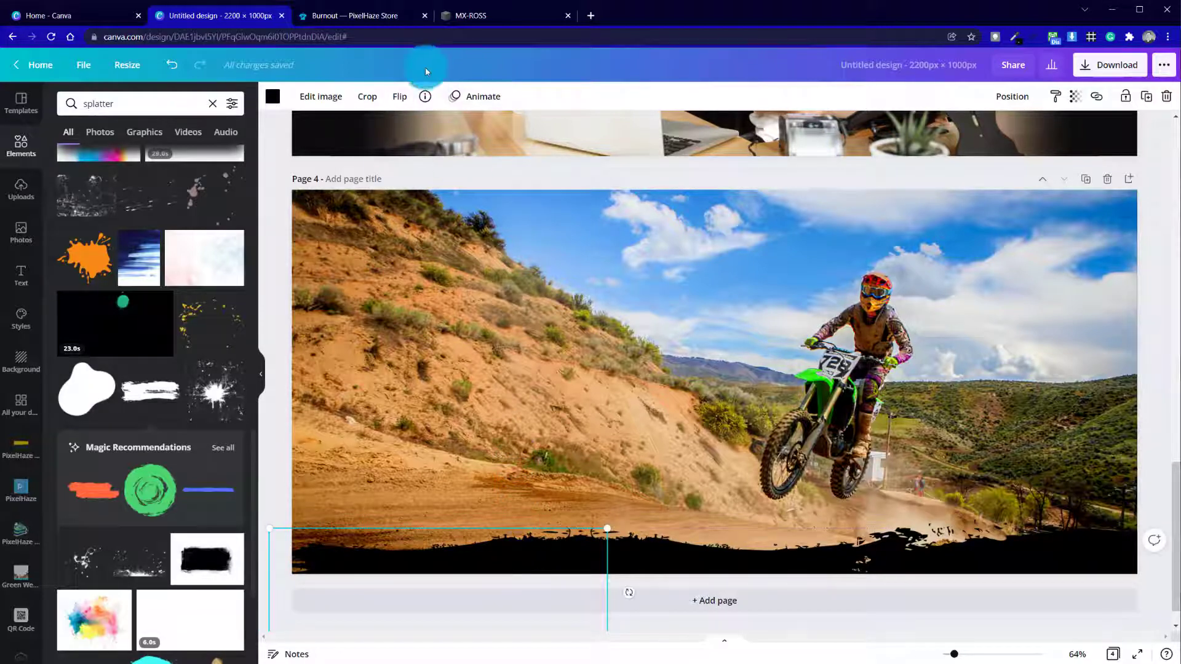
left_click(400, 96)
left_click(425, 151)
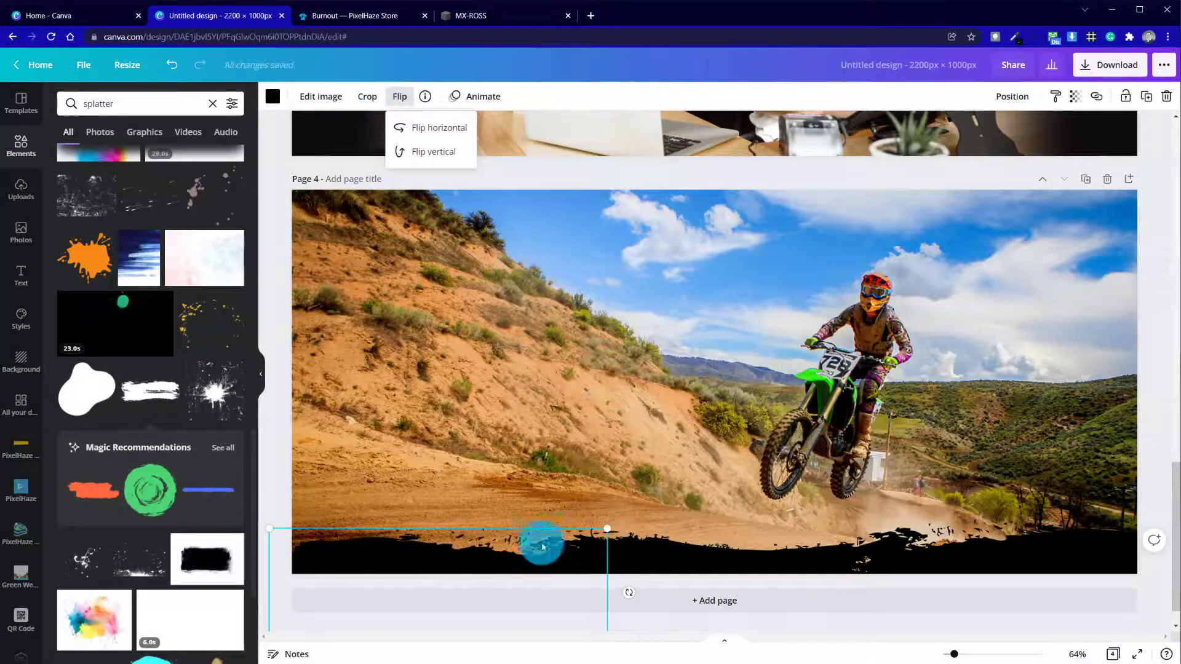
left_click_drag(405, 559, 406, 557)
left_click(446, 411)
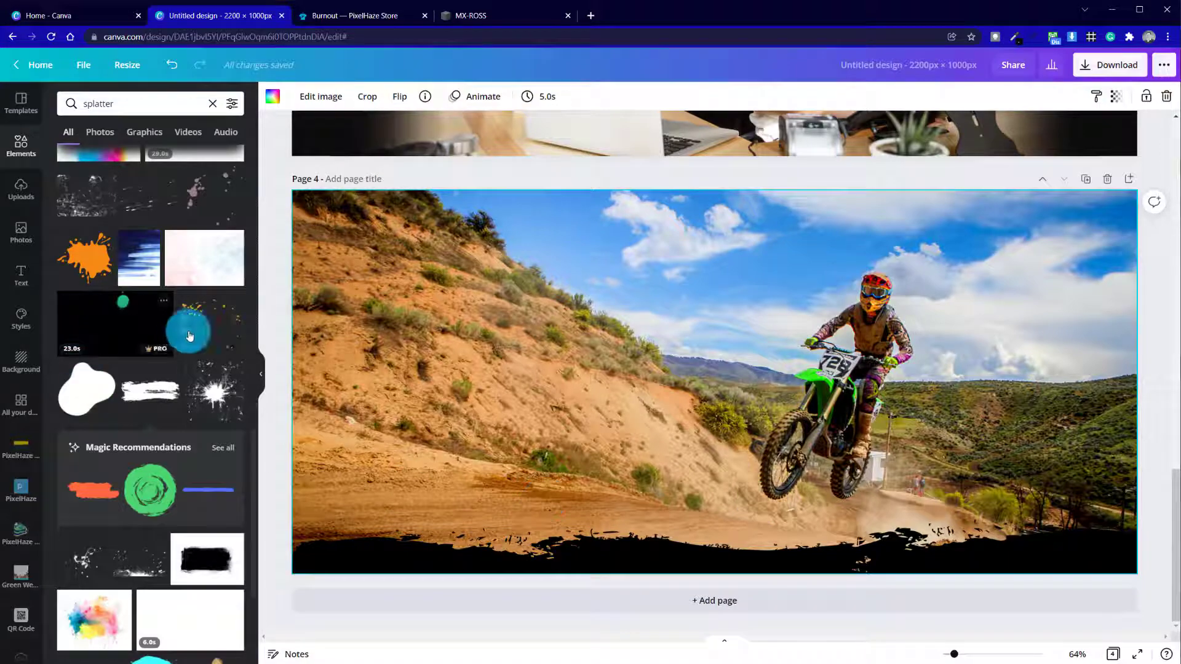
Add the solid splatter blob at the bottom-left corner of page 4 and overlap the border beside it with a rotated copy
scroll(189, 335, "up", 5)
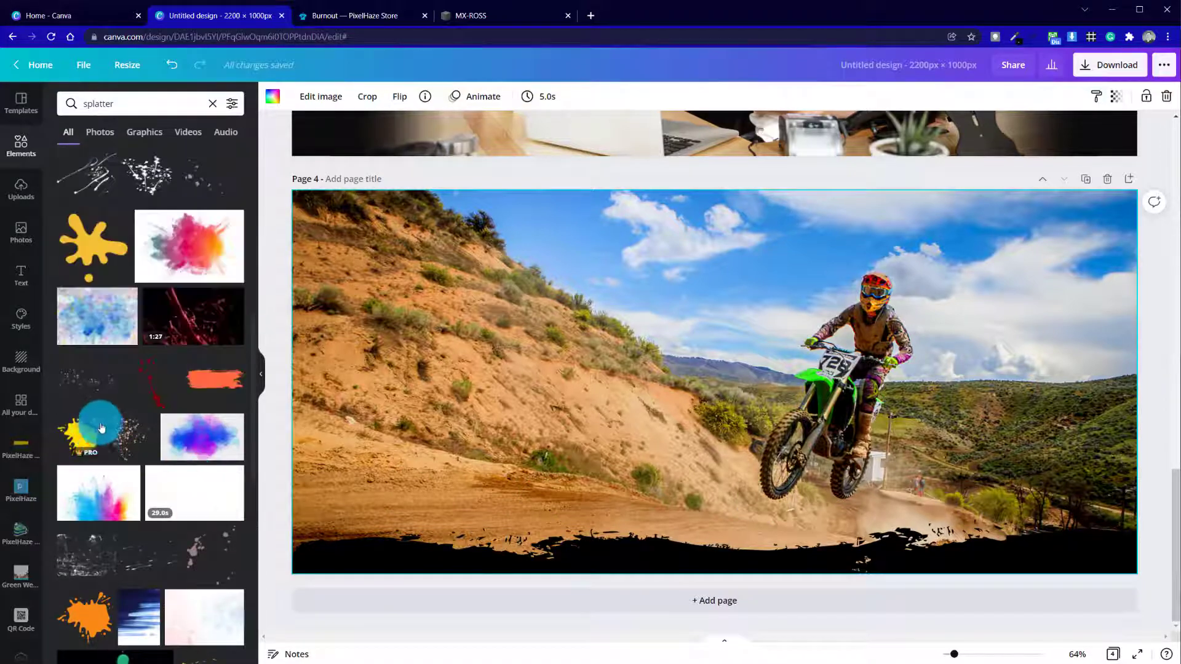
scroll(105, 434, "up", 5)
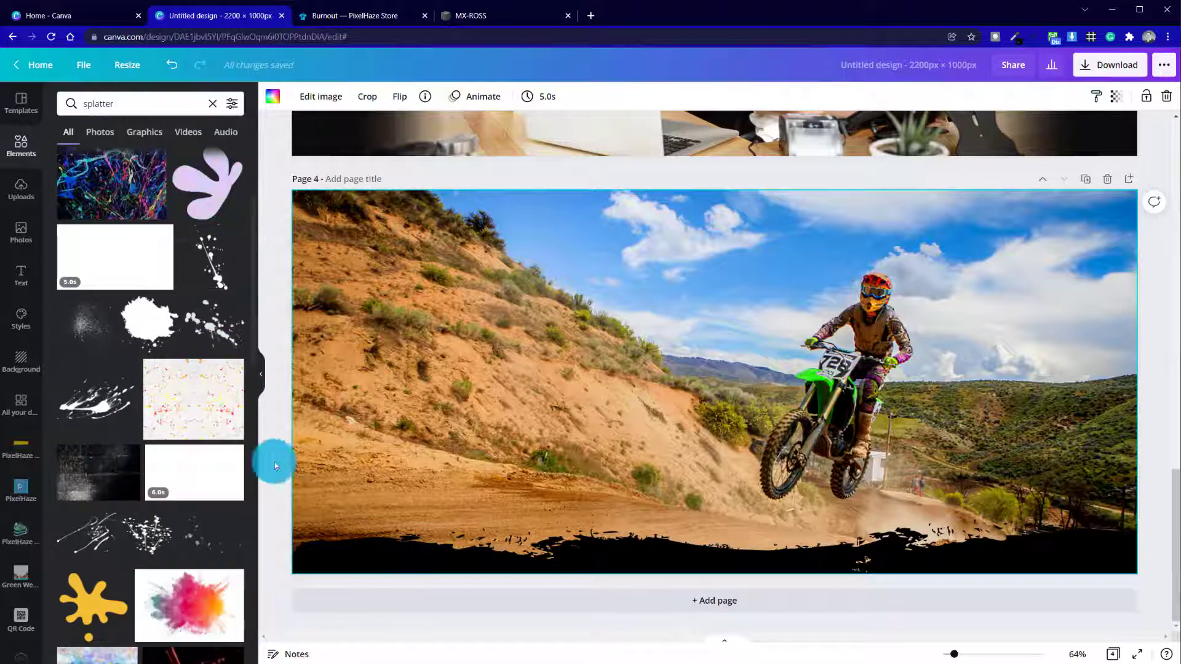
left_click_drag(155, 331, 525, 519)
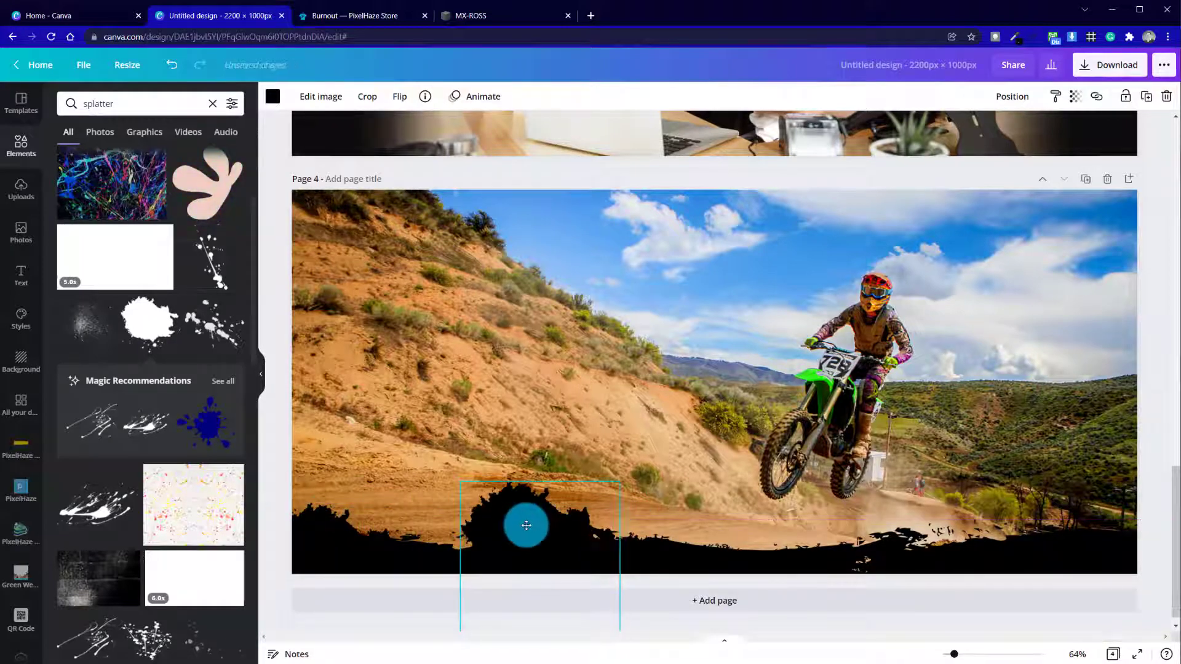
left_click_drag(639, 547, 596, 560)
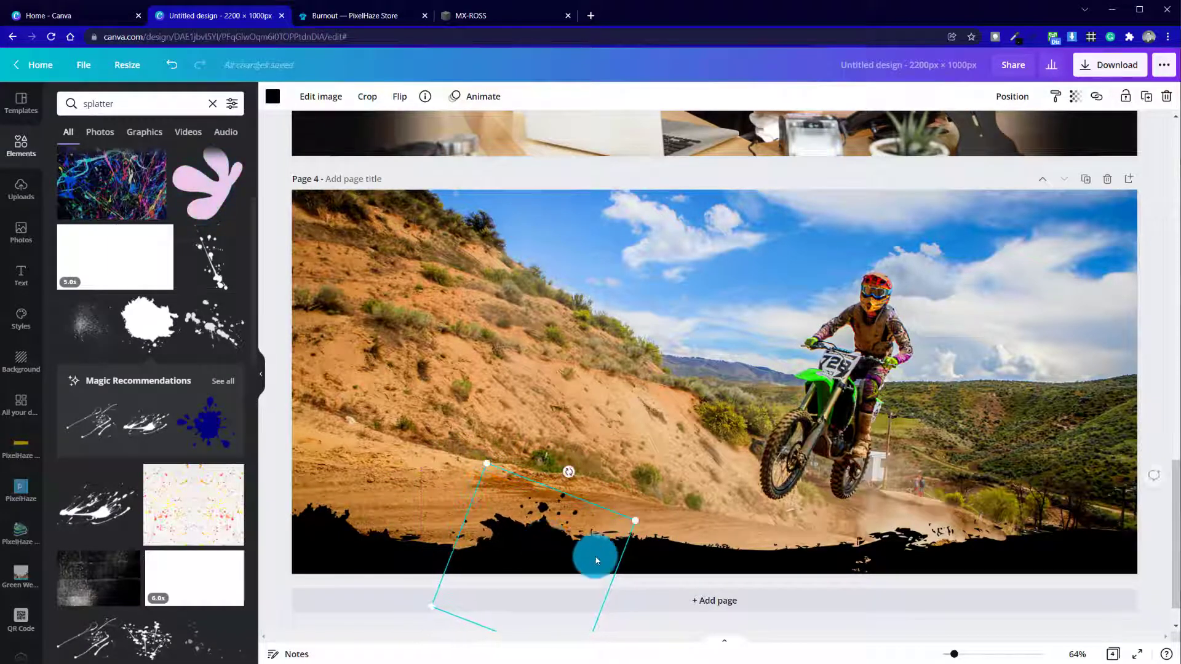
left_click(488, 395)
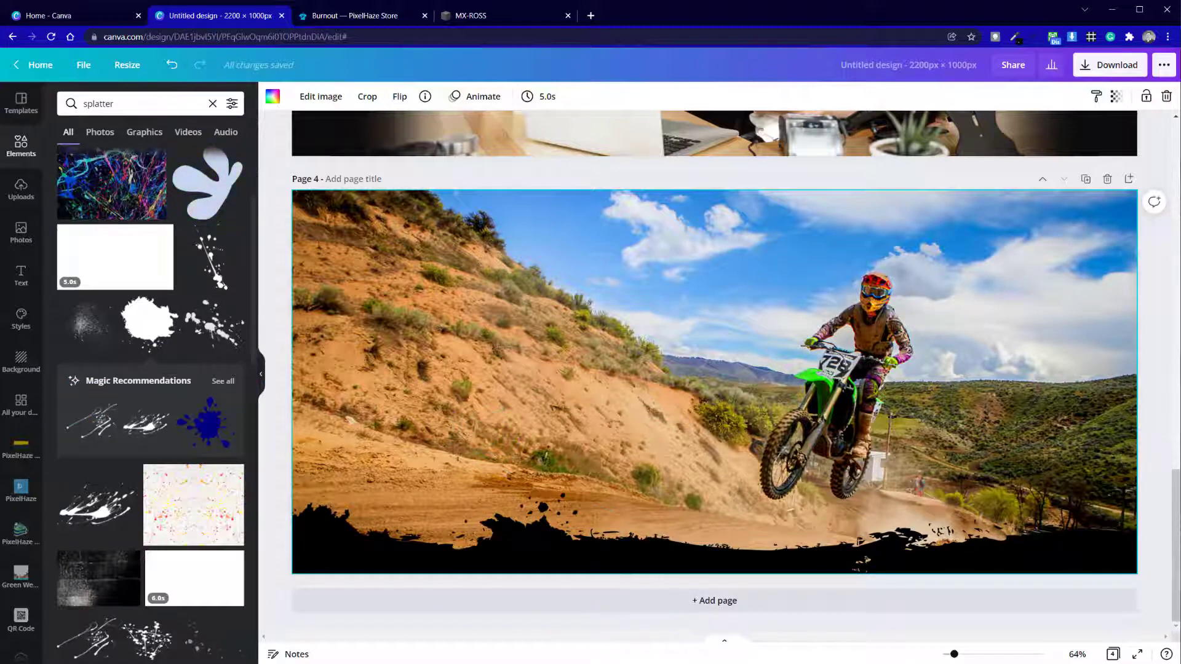
Add the scattered droplet splatter graphic over the black border beneath the motocross bike's wheels
scroll(171, 363, "up", 3)
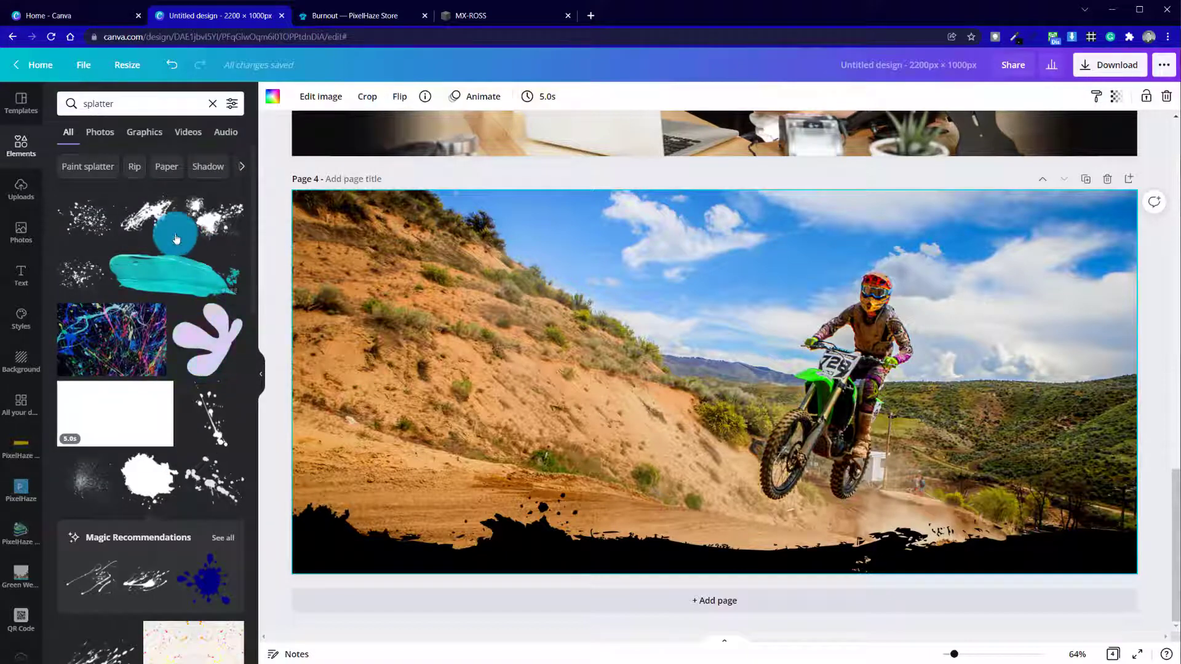
left_click_drag(206, 216, 863, 546)
left_click(829, 397)
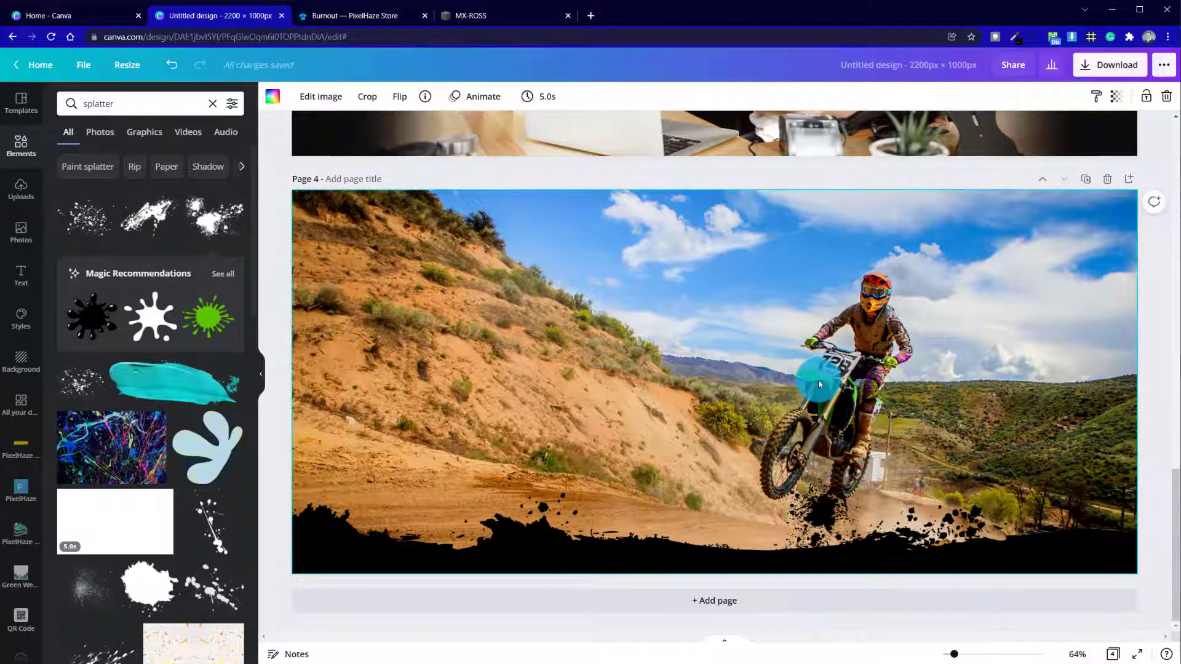
Flip the droplet splatter beneath the bike horizontally and shift it slightly left and down along the border
left_click(828, 518)
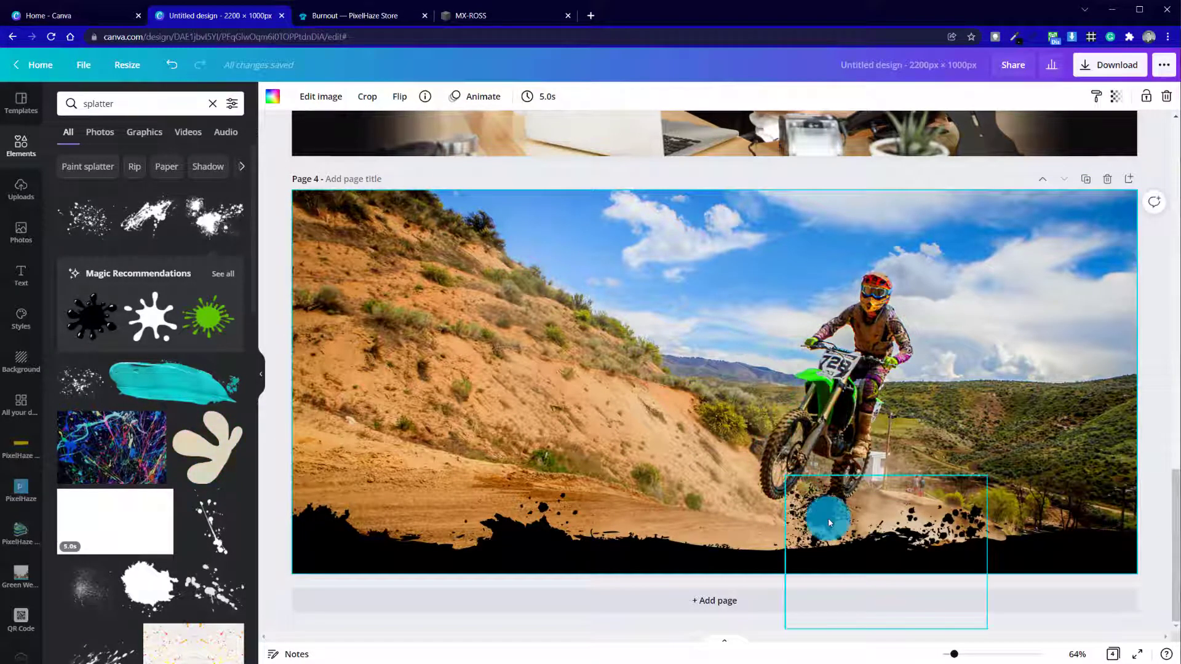
left_click(399, 96)
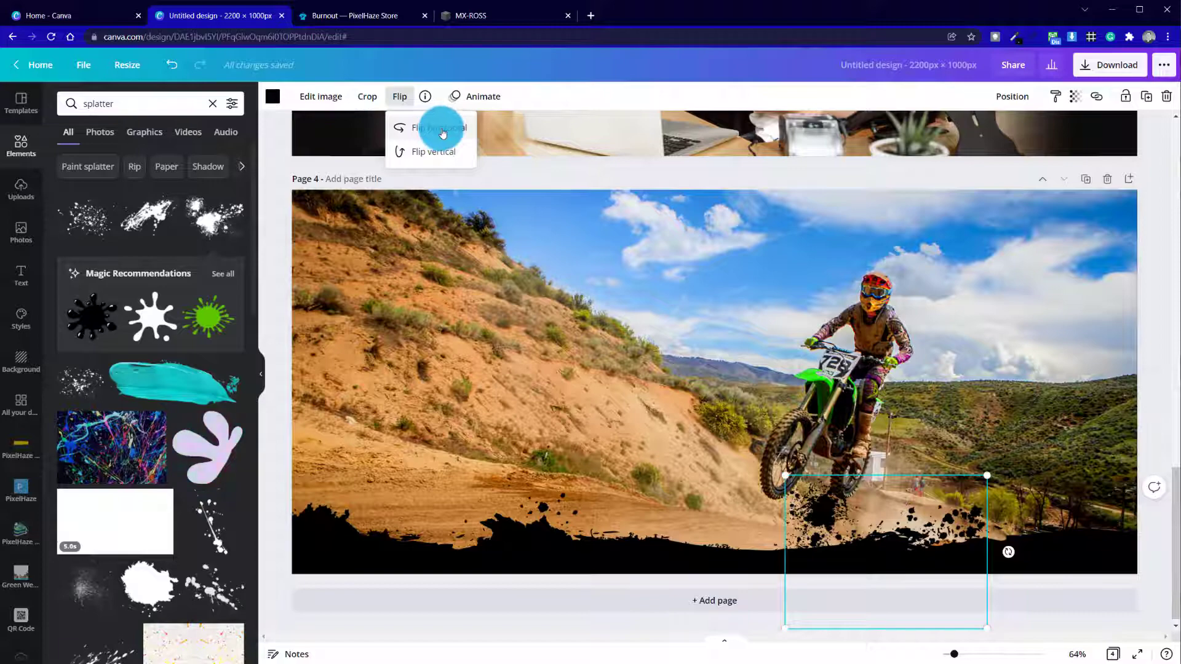
left_click(442, 131)
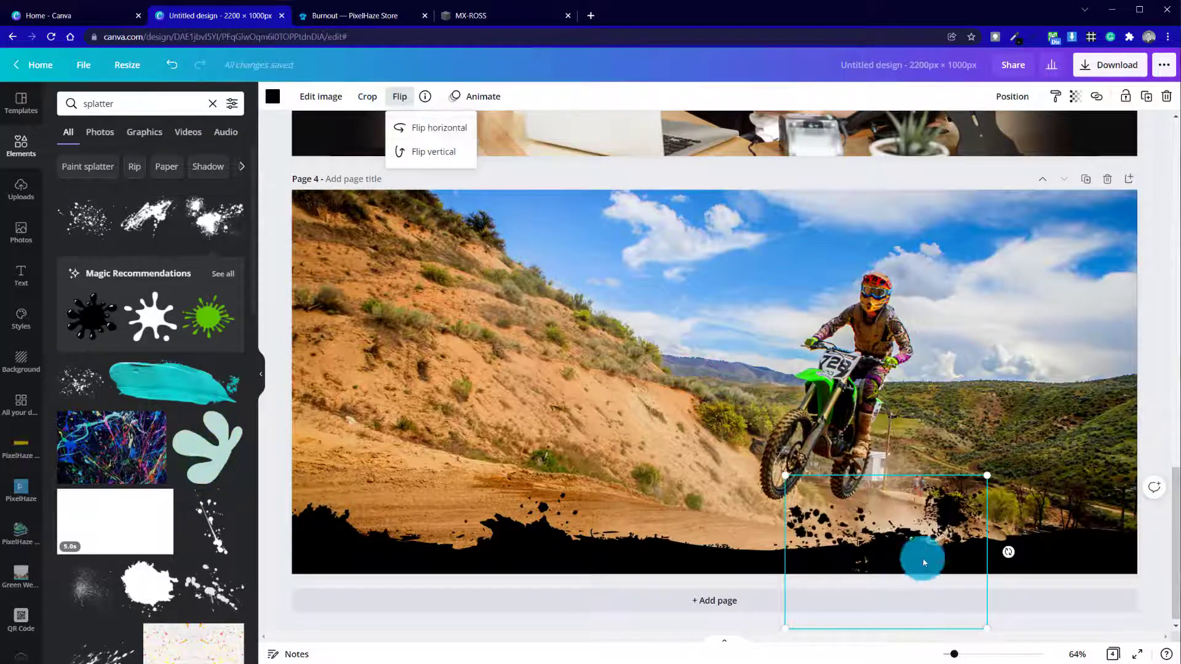
left_click_drag(909, 554, 886, 557)
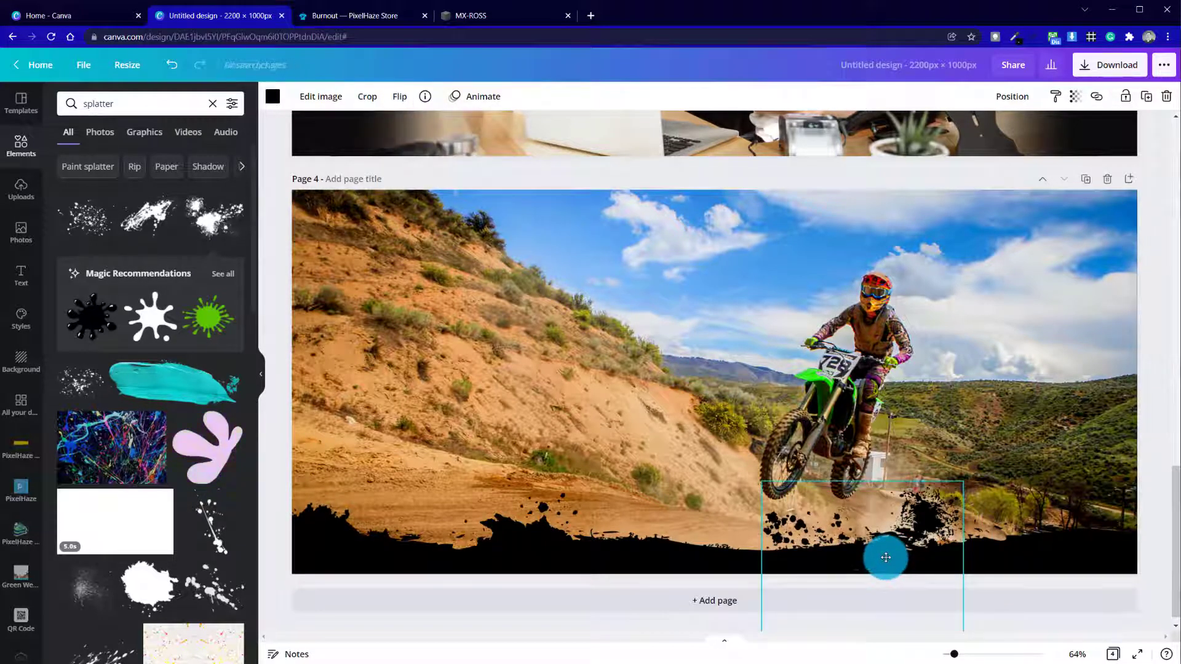
left_click(1035, 443)
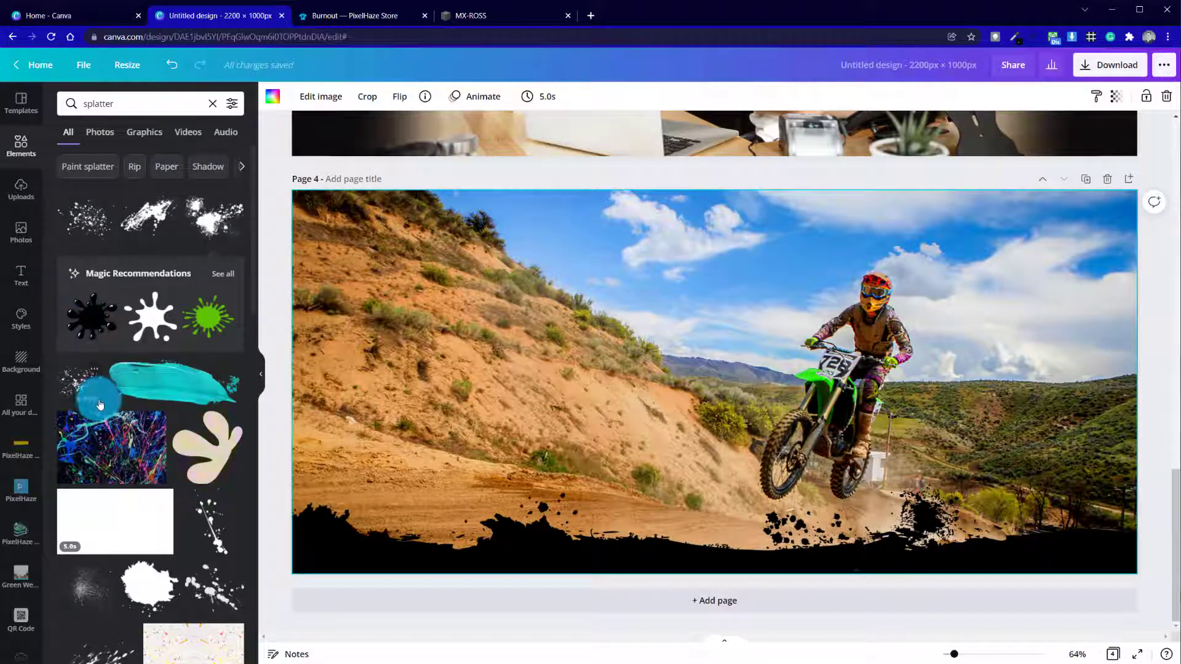
Add another solid splatter blob and rotate it into the bottom-right corner of page 4, overlapping the black border
scroll(128, 588, "down", 5)
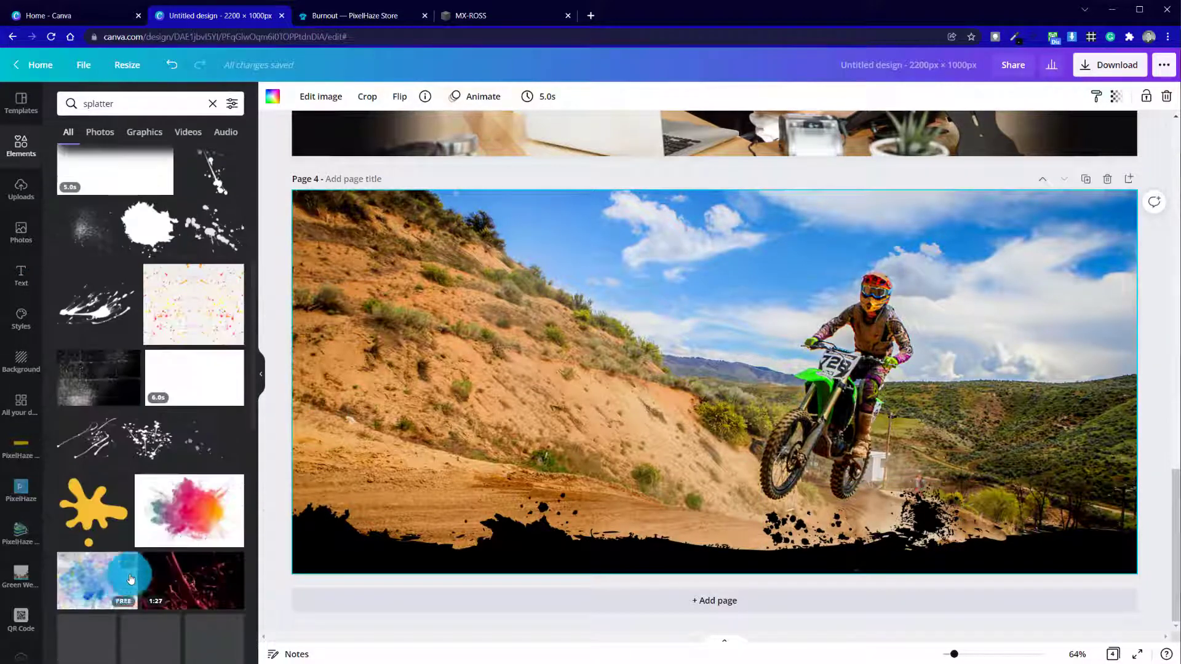
left_click(138, 224)
left_click_drag(646, 373, 1107, 521)
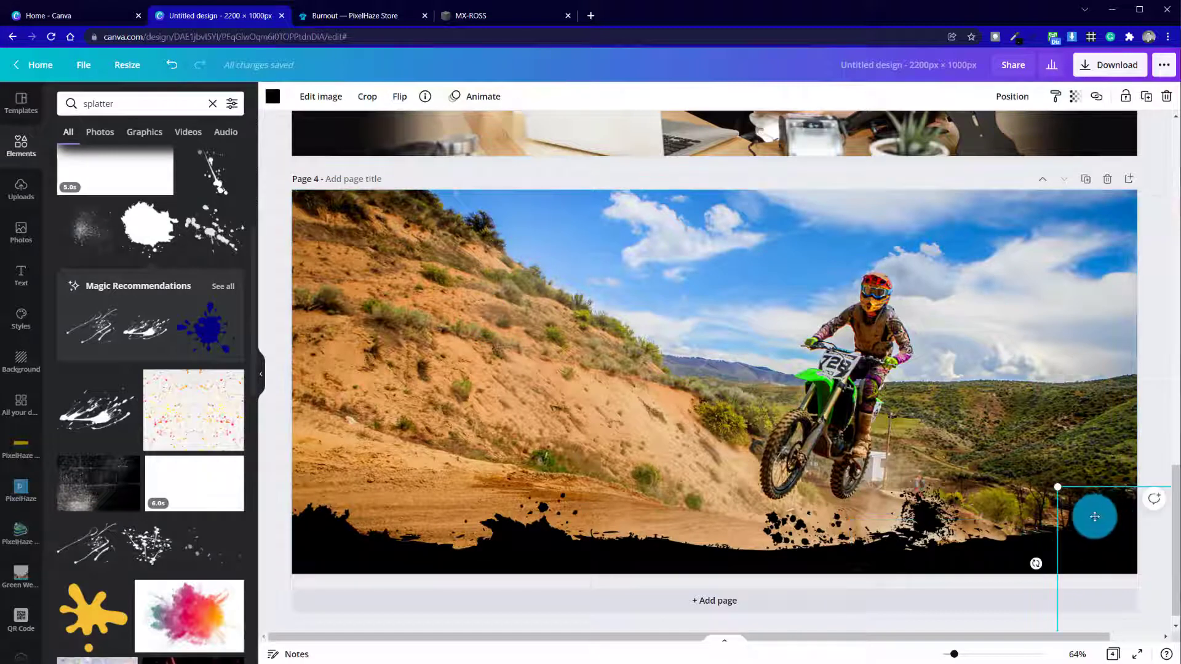
left_click_drag(1095, 517, 1002, 485)
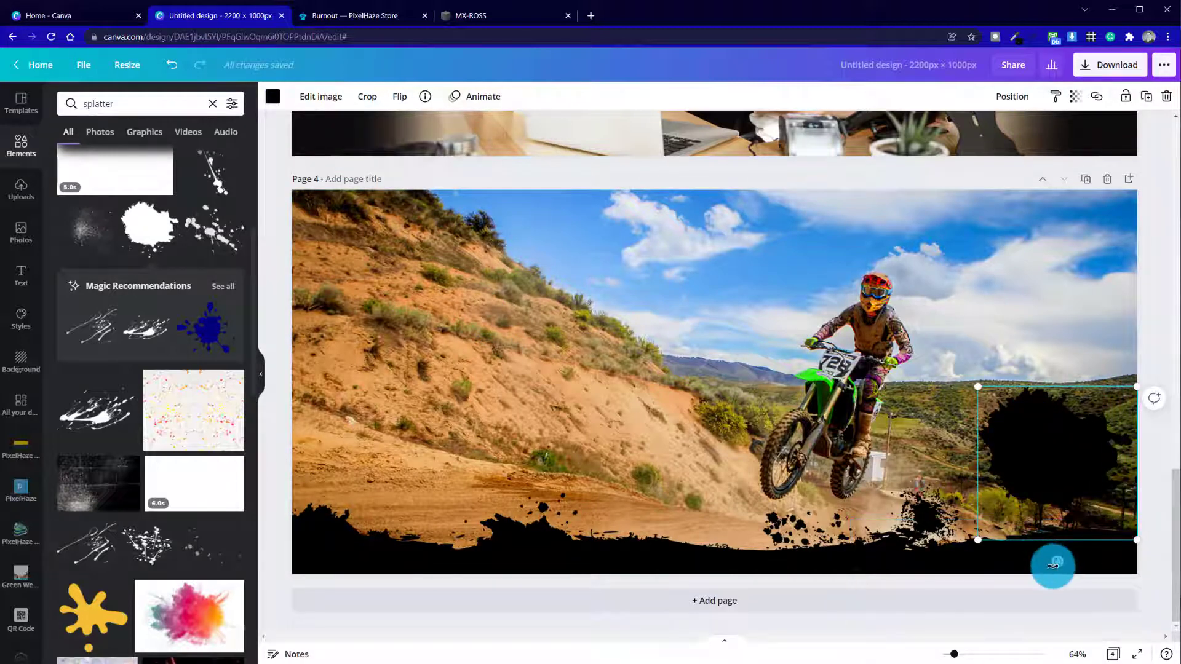
left_click_drag(1052, 564, 1095, 527)
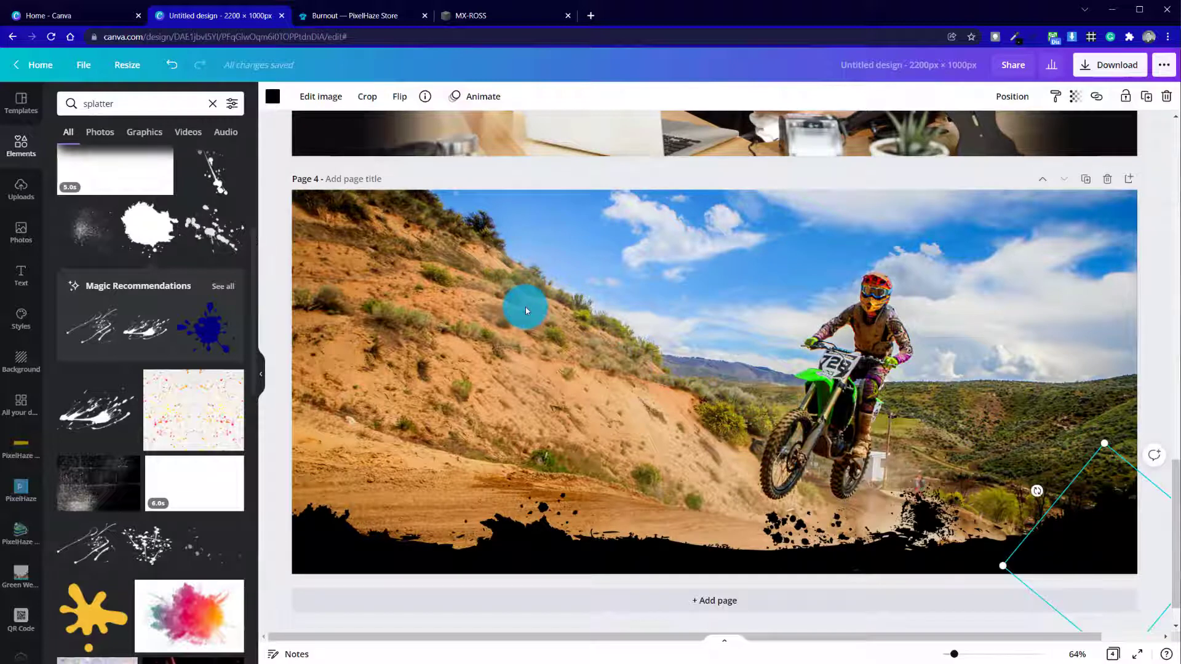
left_click(603, 424)
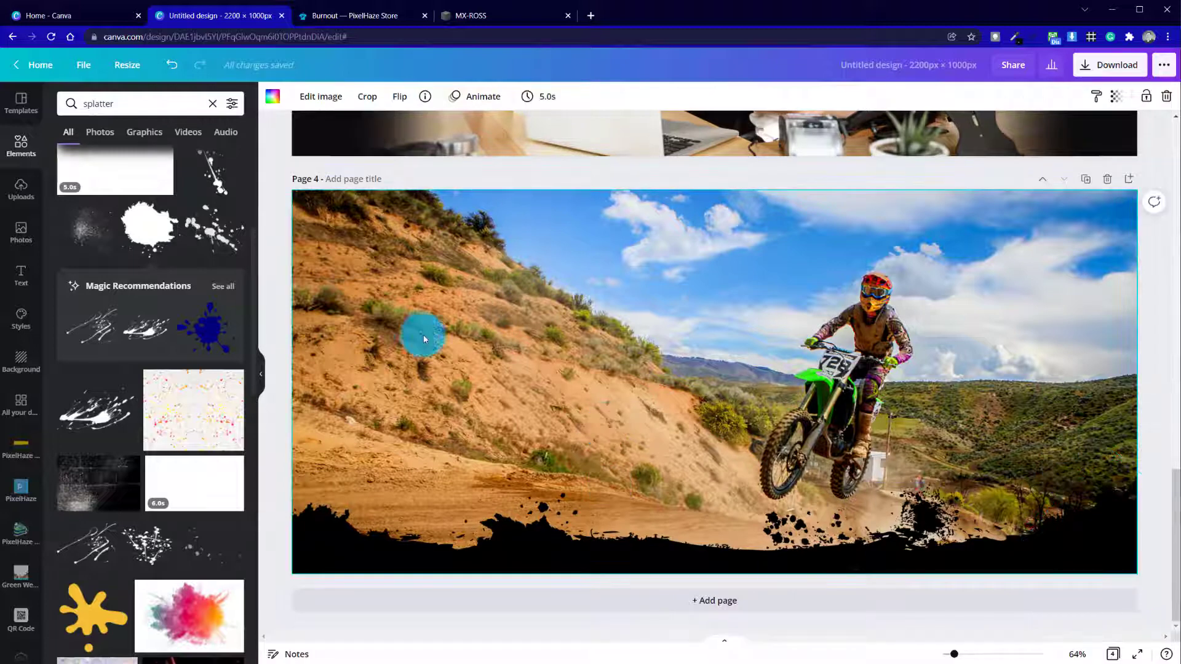
Duplicate page 4 with its motocross photo and splatter border
mouse_move(229, 579)
left_mouse_down()
mouse_move(448, 551)
mouse_move(838, 552)
mouse_move(947, 470)
mouse_move(876, 195)
left_mouse_up()
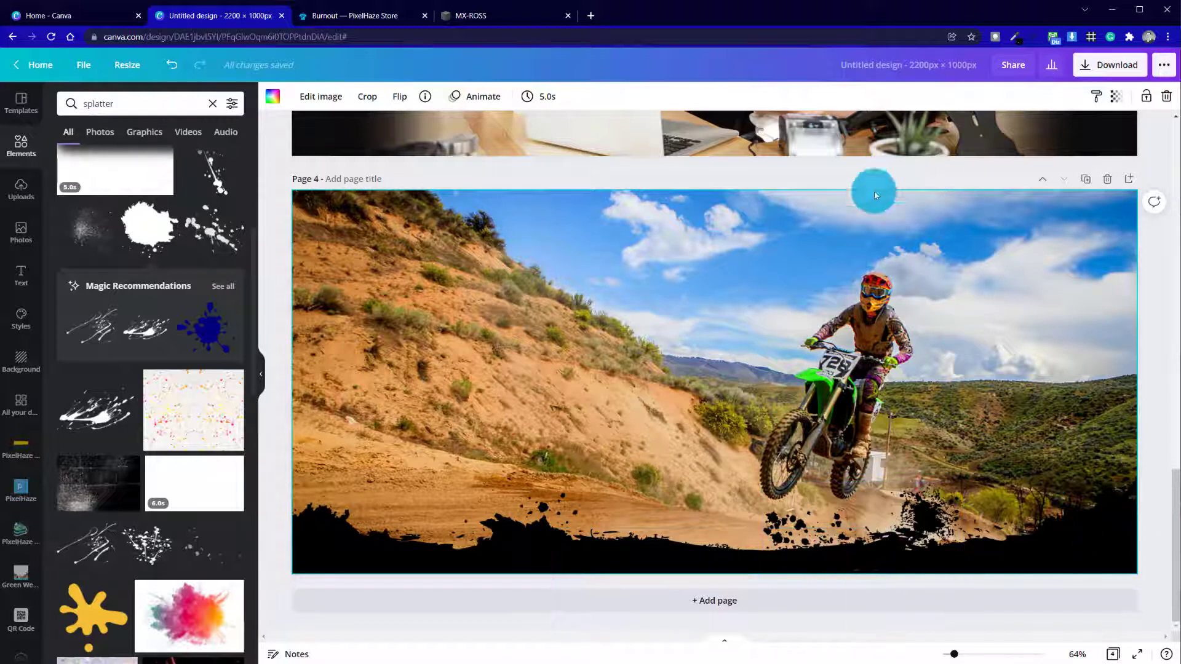
mouse_move(981, 210)
left_mouse_down()
mouse_move(1054, 190)
mouse_move(1014, 275)
left_mouse_up()
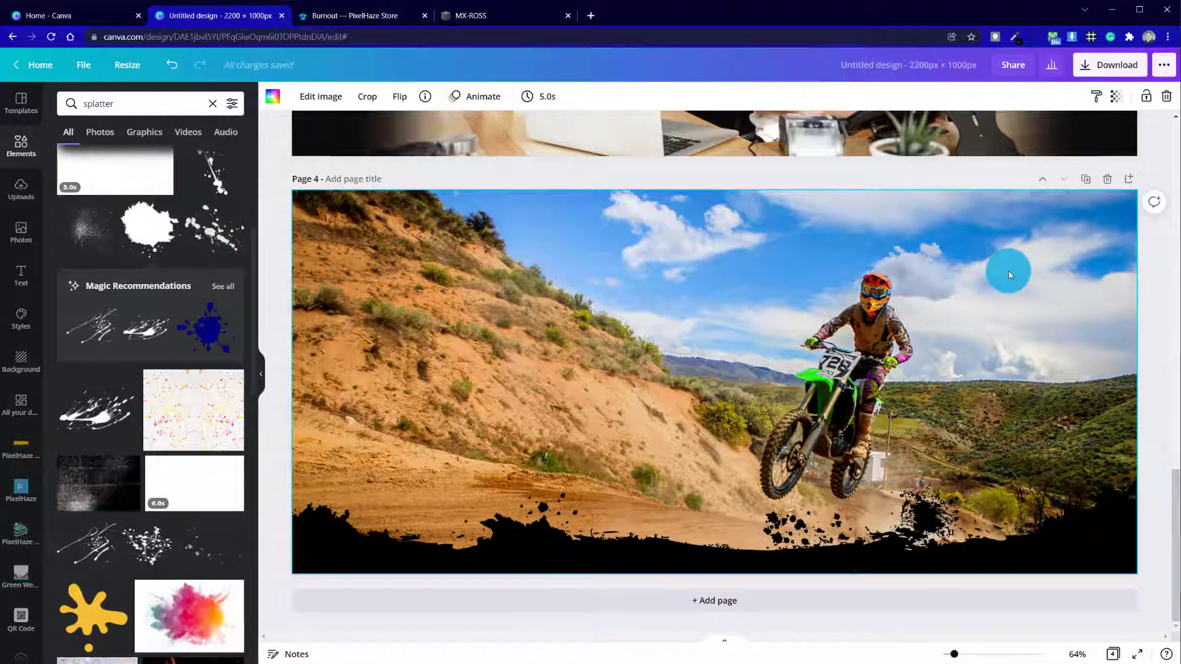
left_click(1089, 179)
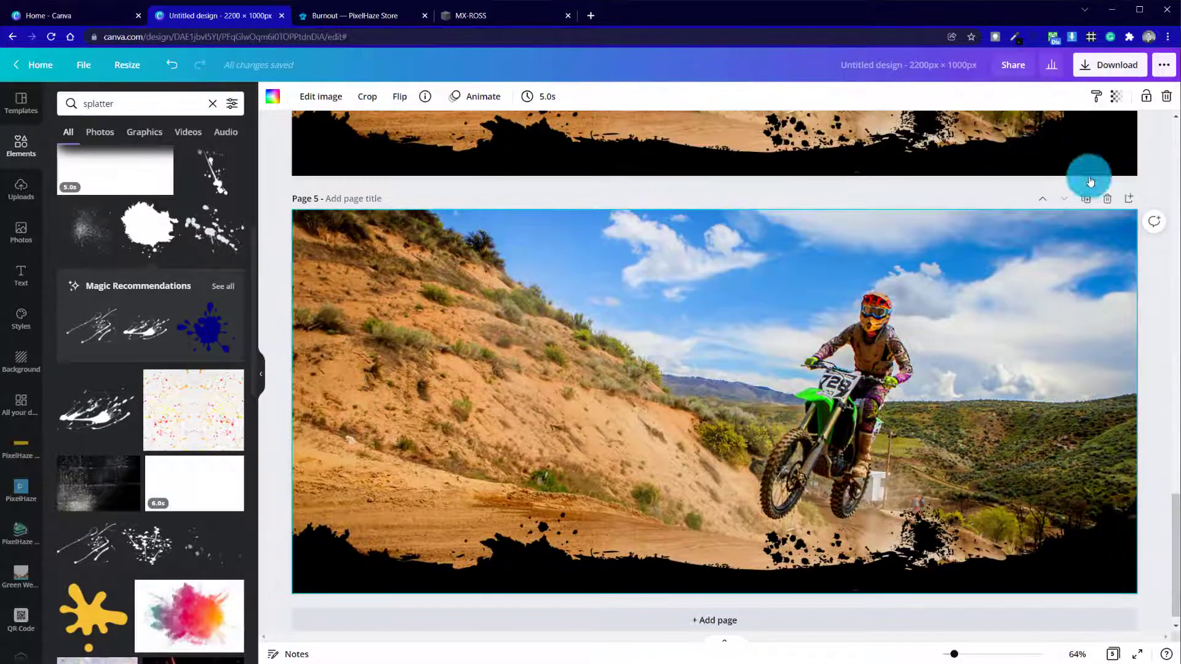
Move the border's blob to the upper edge of page 5, rotate it about 45 degrees, and overlap it with the droplet splatter
left_click_drag(368, 564, 538, 241)
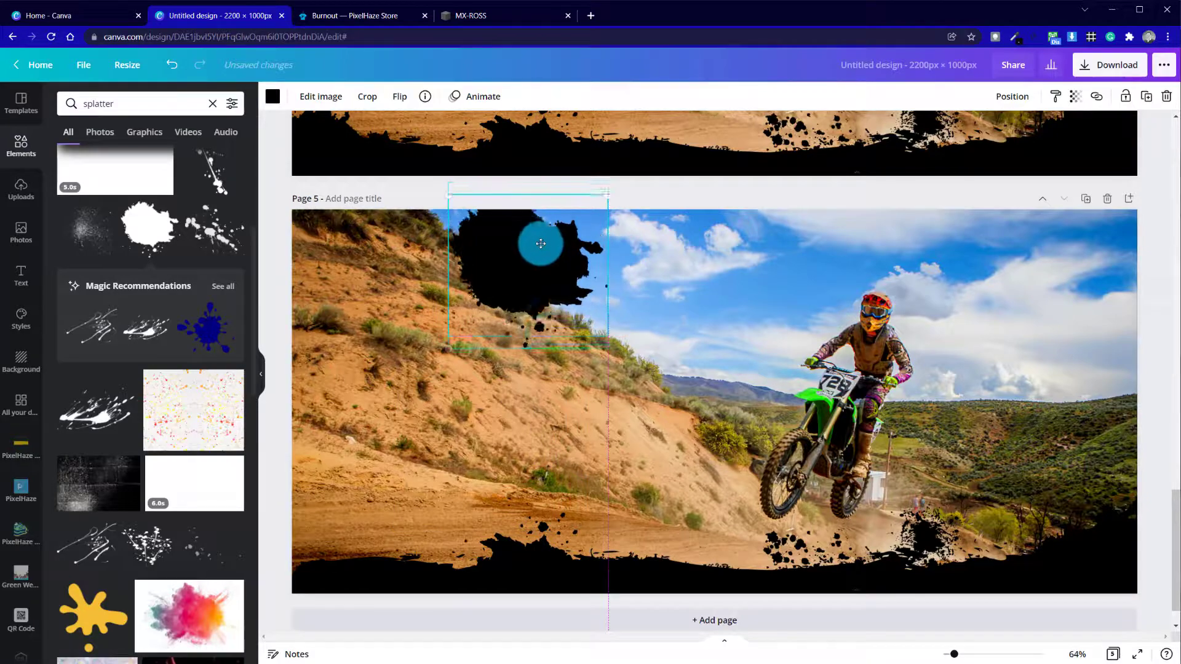
left_click_drag(529, 369, 640, 145)
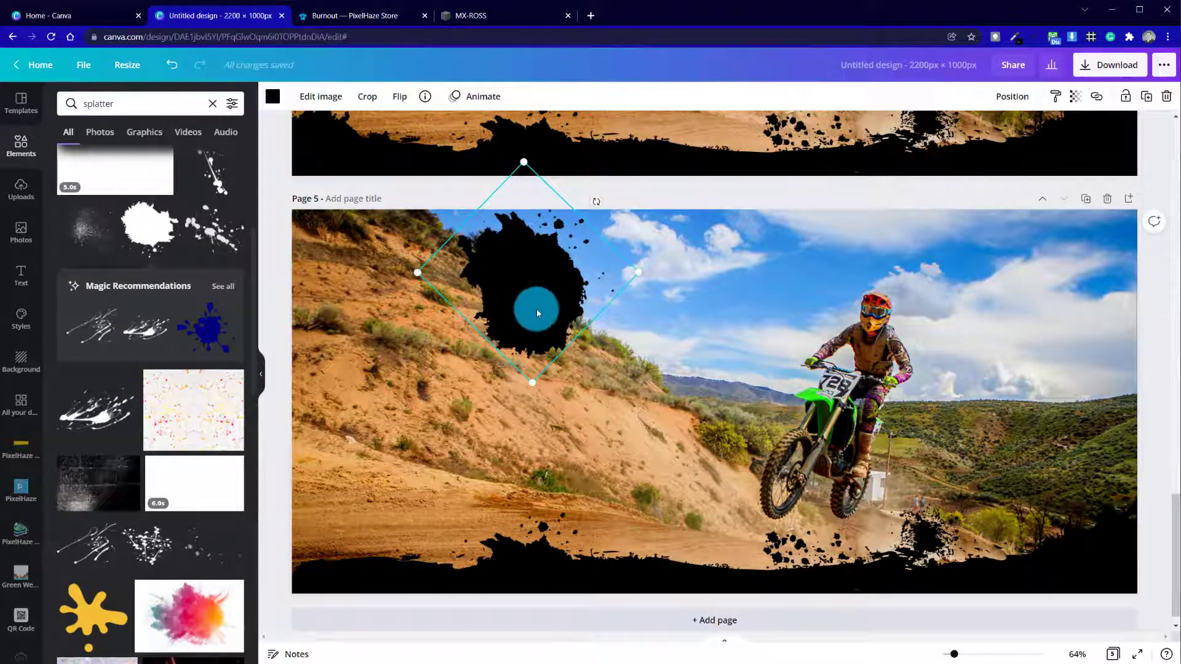
left_click_drag(537, 308, 548, 287)
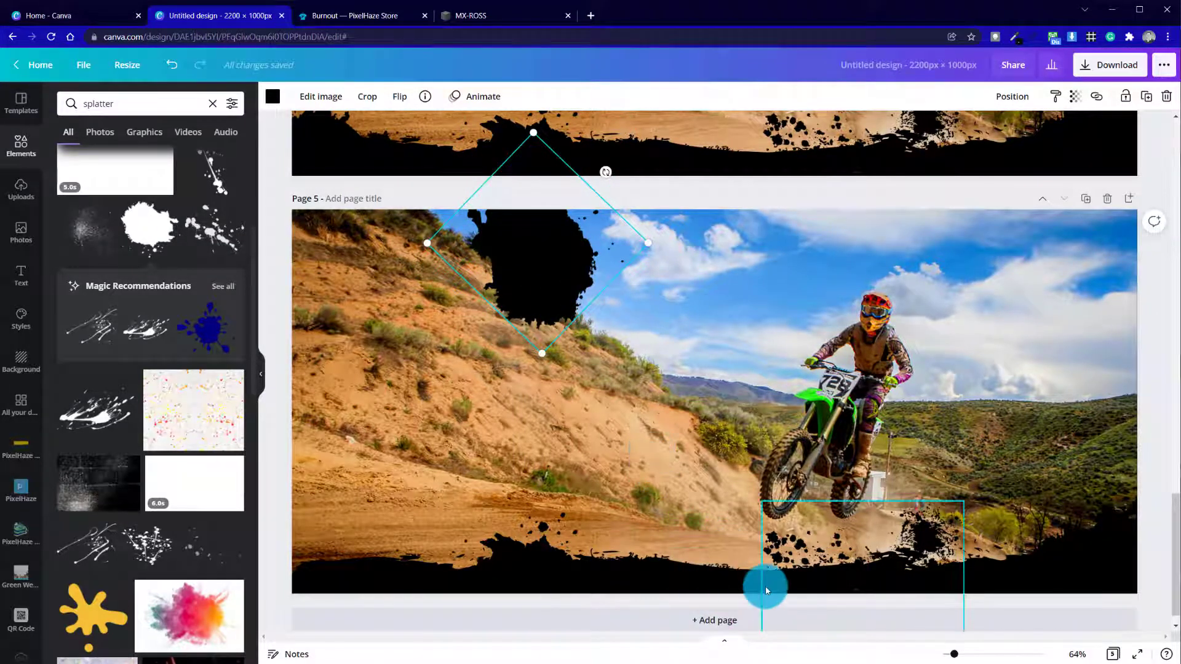
left_click_drag(763, 584, 433, 329)
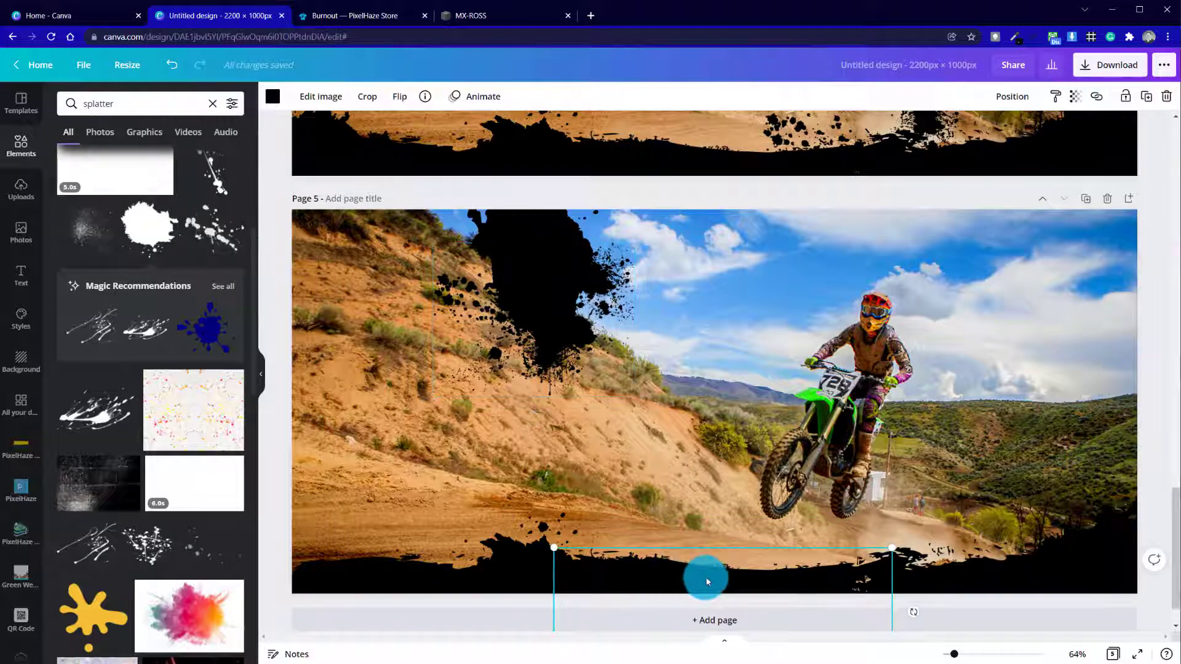
Rearrange page 5's rotated brush strokes and splatter blobs into a rough black diagonal edge running from the top to the bottom of the page
left_click_drag(691, 559, 497, 354)
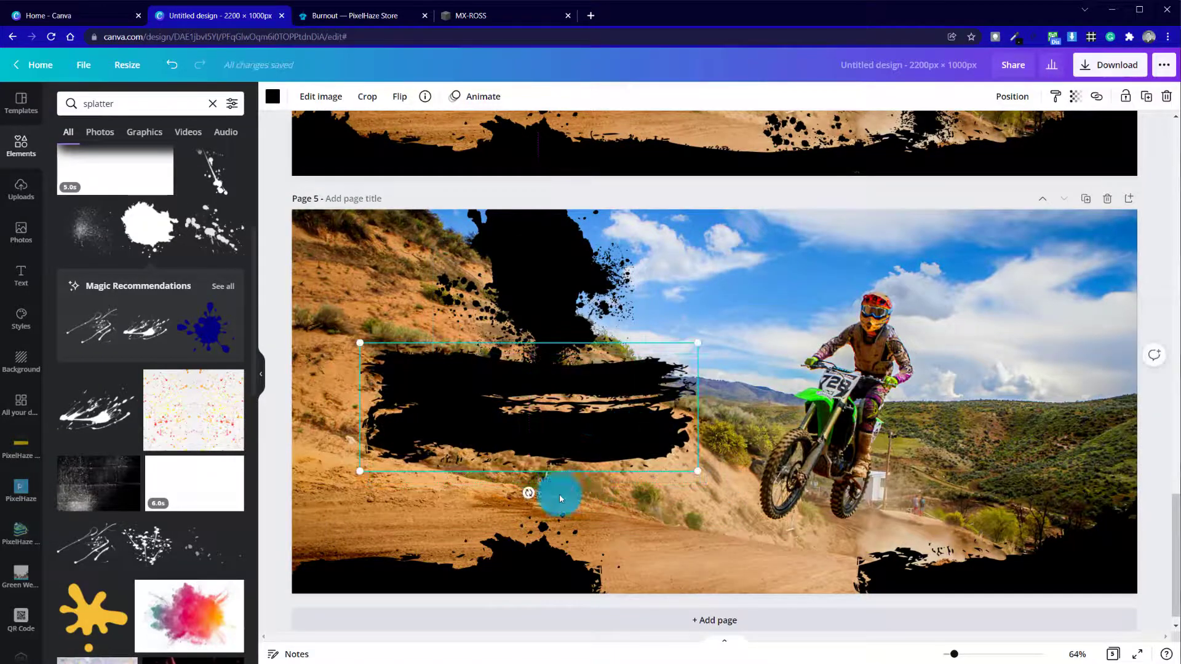
mouse_move(529, 493)
left_mouse_down()
mouse_move(467, 435)
mouse_move(527, 383)
mouse_move(564, 624)
mouse_move(501, 579)
mouse_move(533, 372)
mouse_move(464, 566)
mouse_move(361, 582)
mouse_move(524, 508)
left_mouse_up()
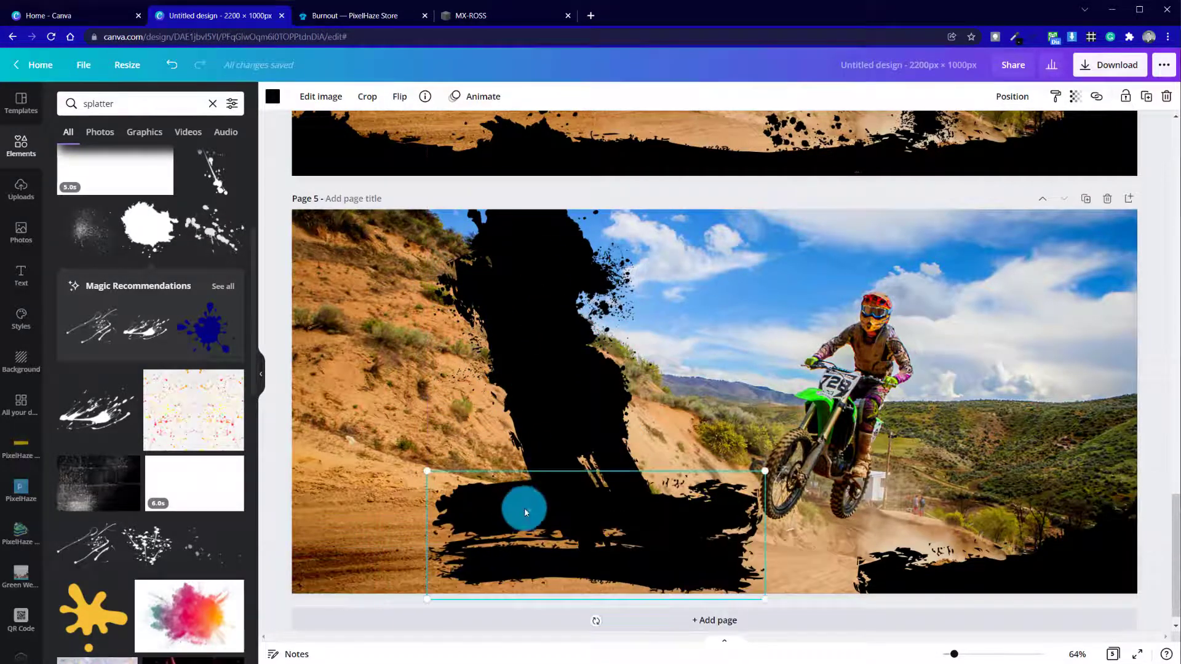
mouse_move(588, 625)
left_mouse_down()
mouse_move(540, 563)
mouse_move(656, 527)
mouse_move(628, 530)
mouse_move(640, 517)
mouse_move(996, 595)
mouse_move(570, 509)
mouse_move(1101, 564)
mouse_move(564, 569)
left_mouse_up()
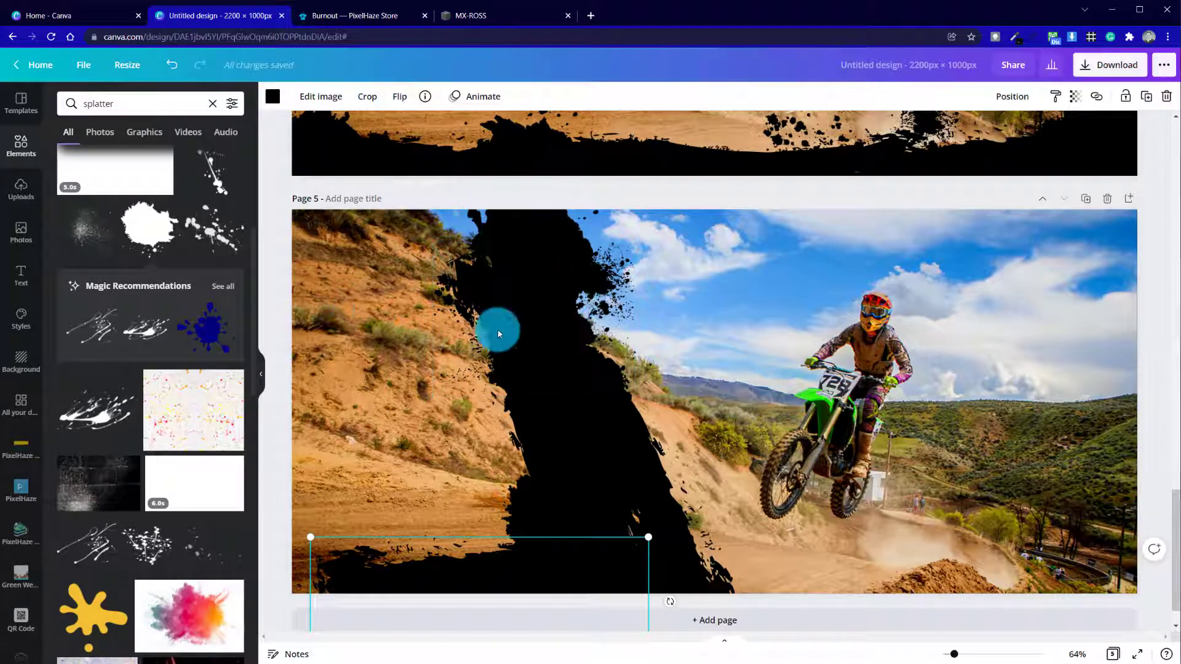
left_click_drag(568, 225, 646, 233)
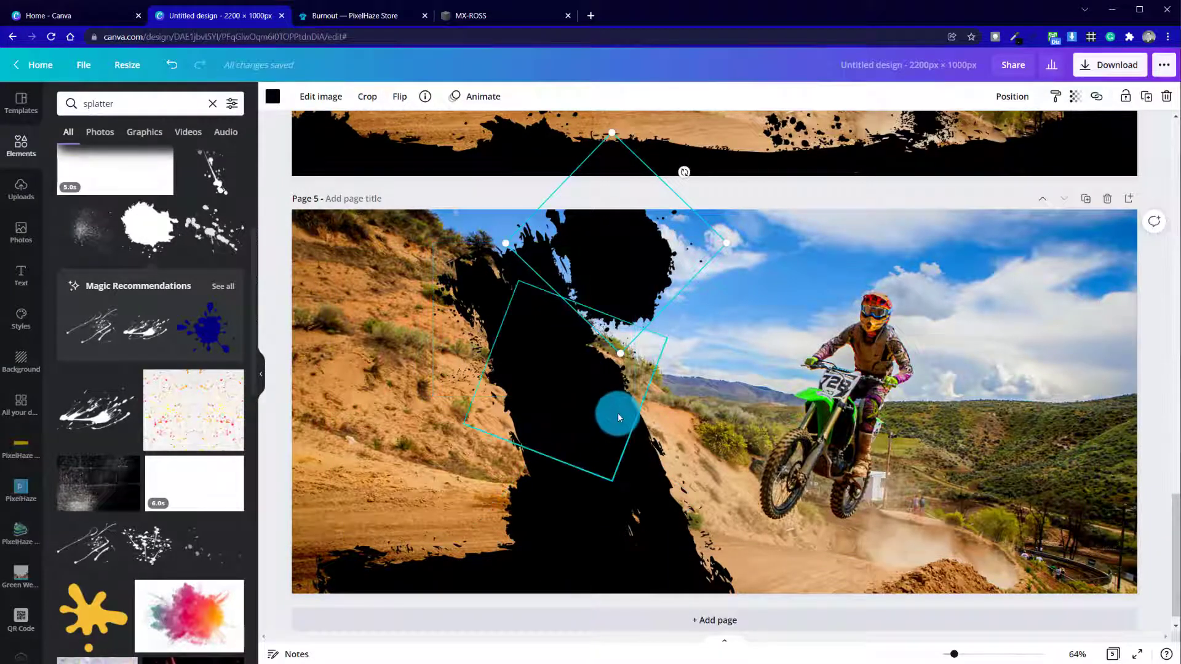
left_click_drag(617, 411, 689, 570)
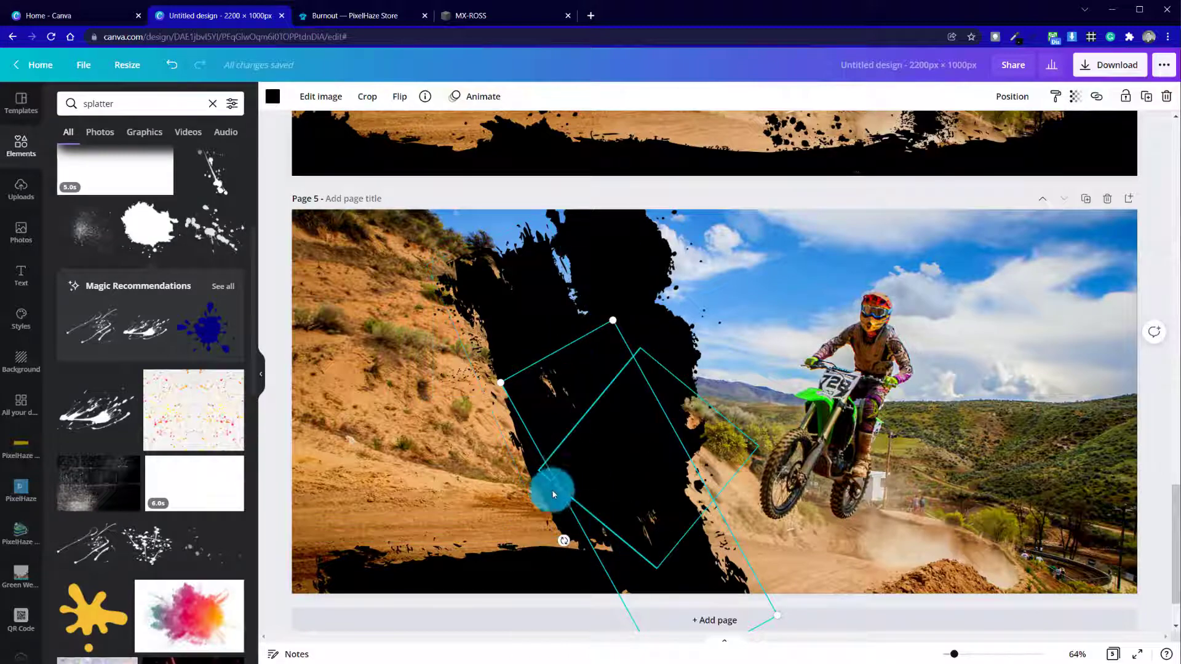
Delete the leftover horizontal brush stroke along page 5's lower edge and the leftmost diagonal brush stroke
left_click_drag(541, 611, 499, 574)
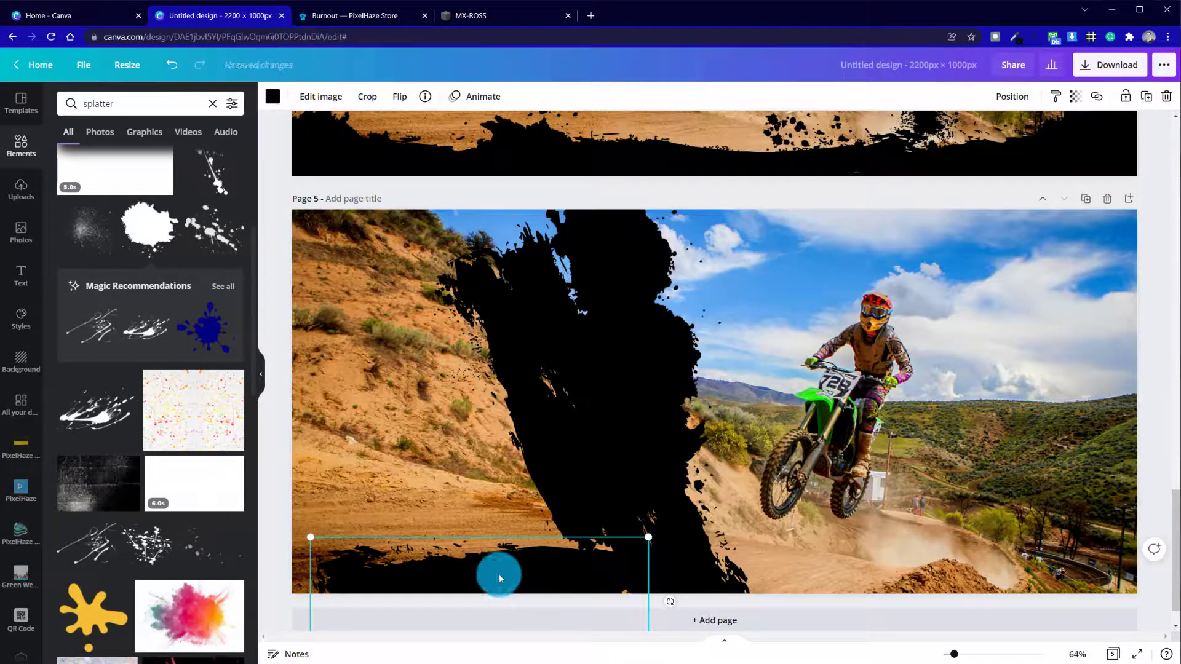
key("Delete")
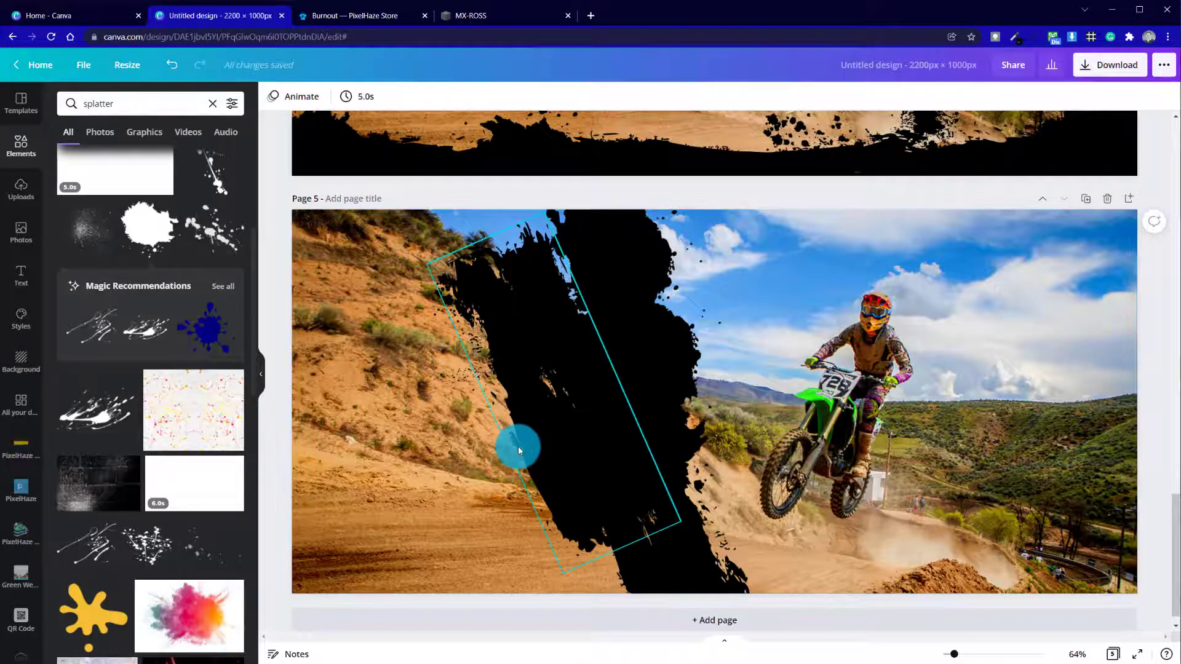
left_click_drag(517, 445, 397, 437)
key("ctrl+z")
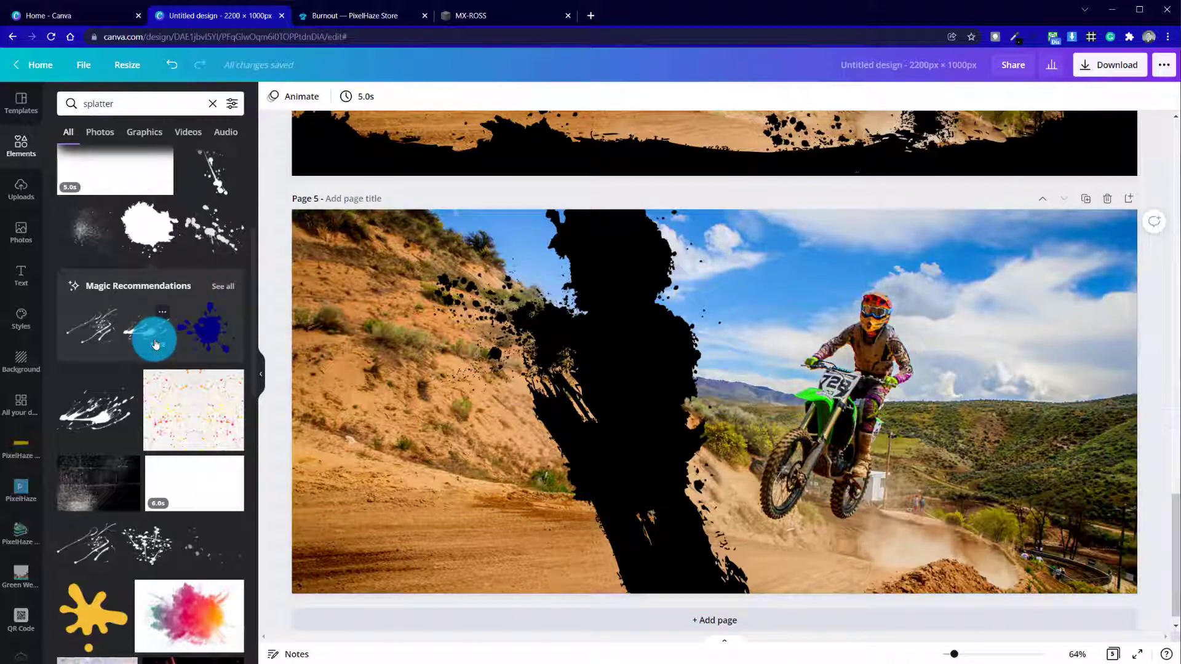
Add a square shape to page 5, enlarge and tilt it to cover the left side up to the splatter edge
left_click(212, 103)
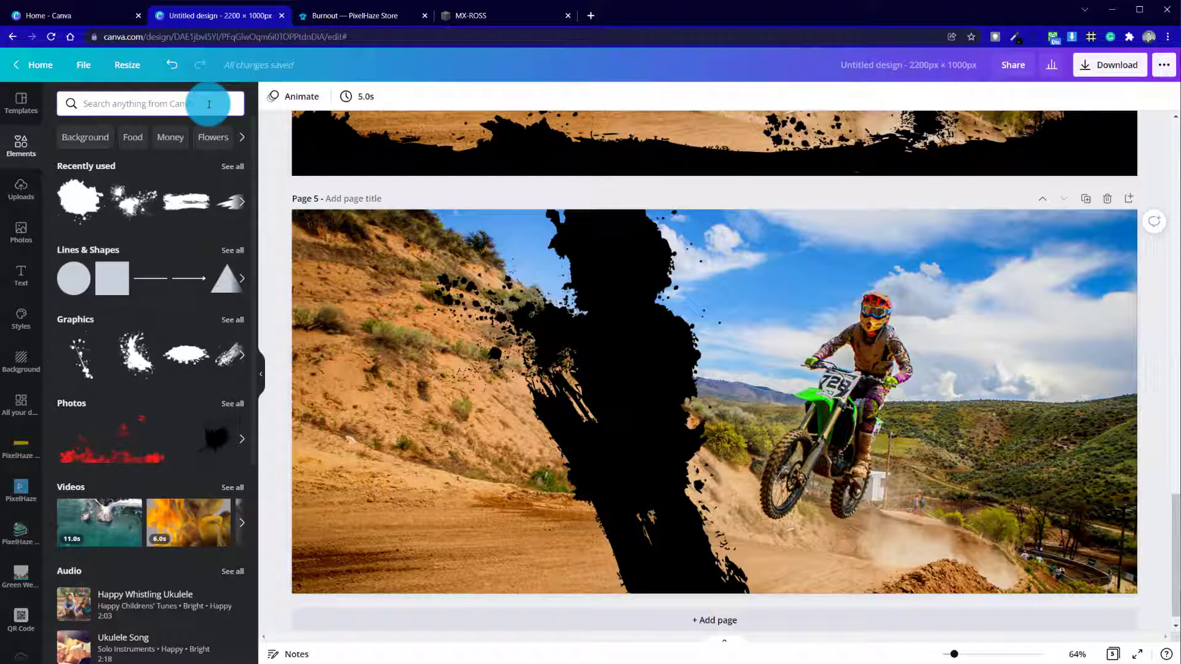
left_click(112, 278)
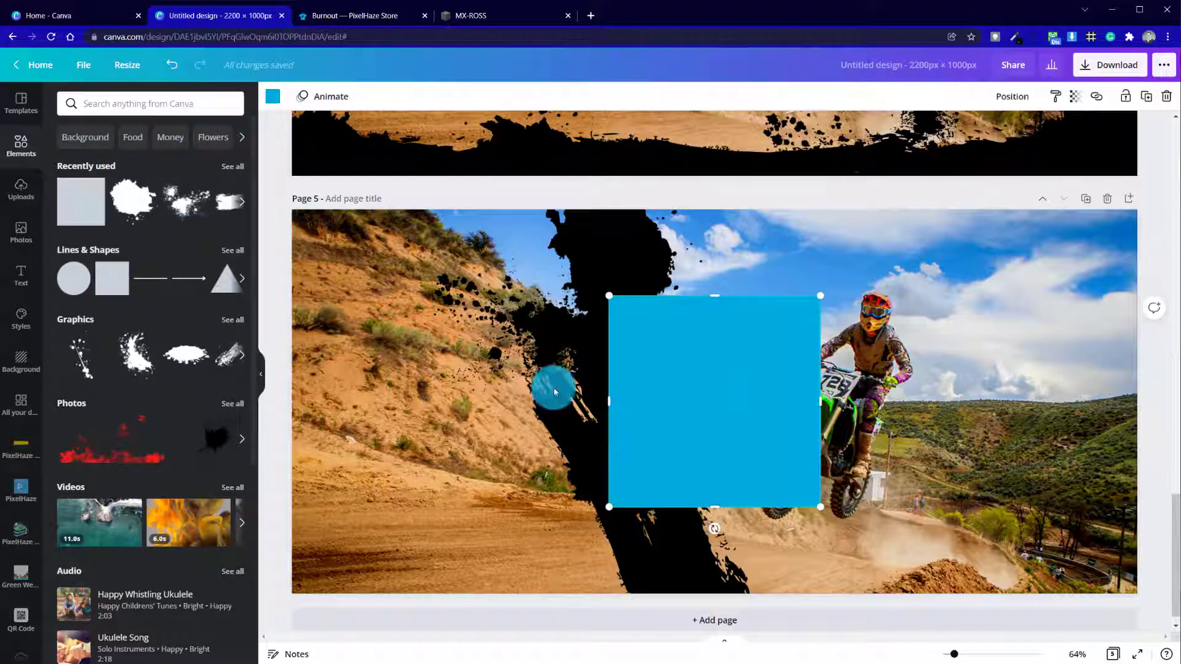
left_click_drag(732, 392, 448, 297)
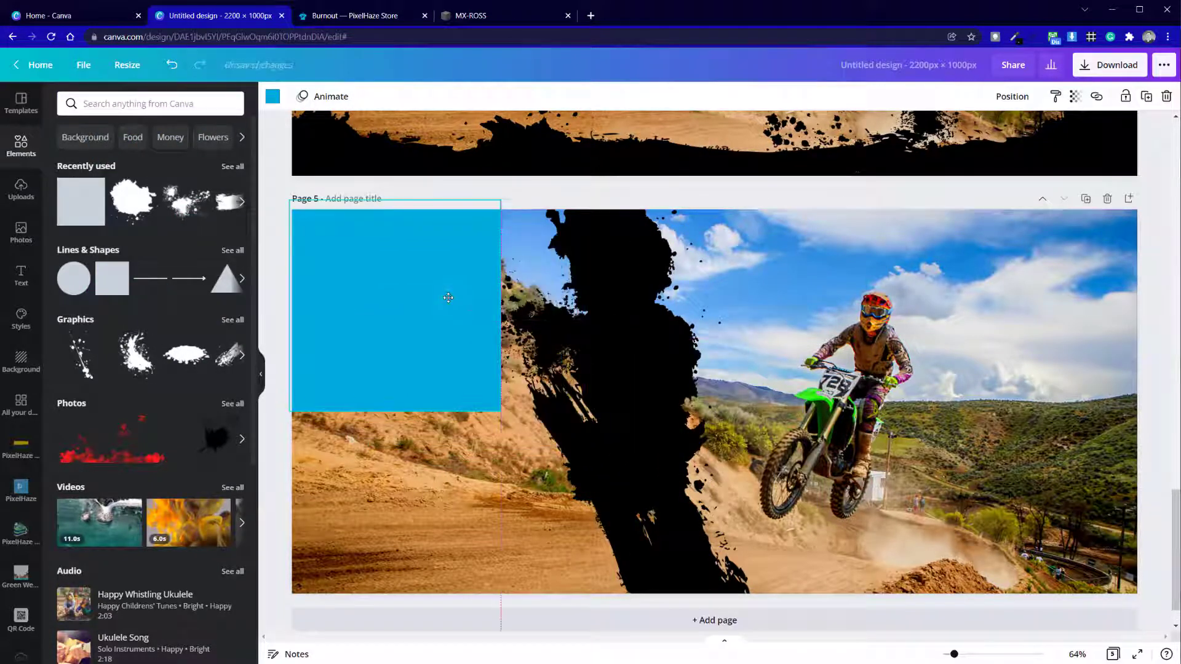
left_click_drag(503, 415, 649, 558)
left_click_drag(477, 579, 517, 583)
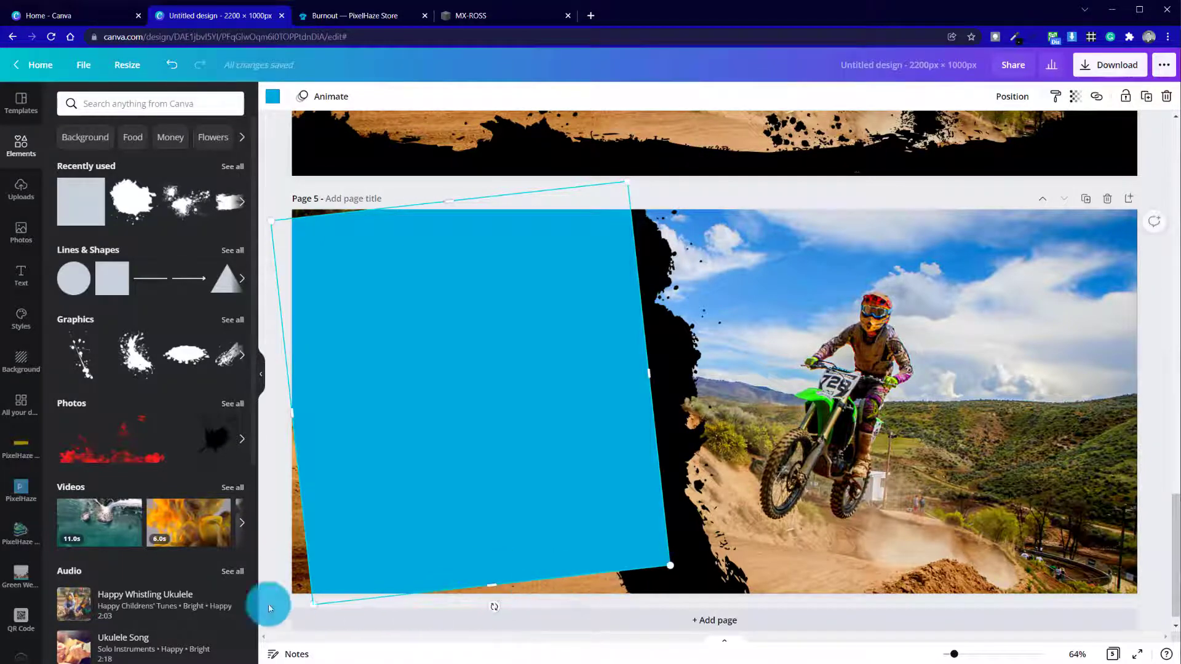
left_click_drag(314, 610, 283, 654)
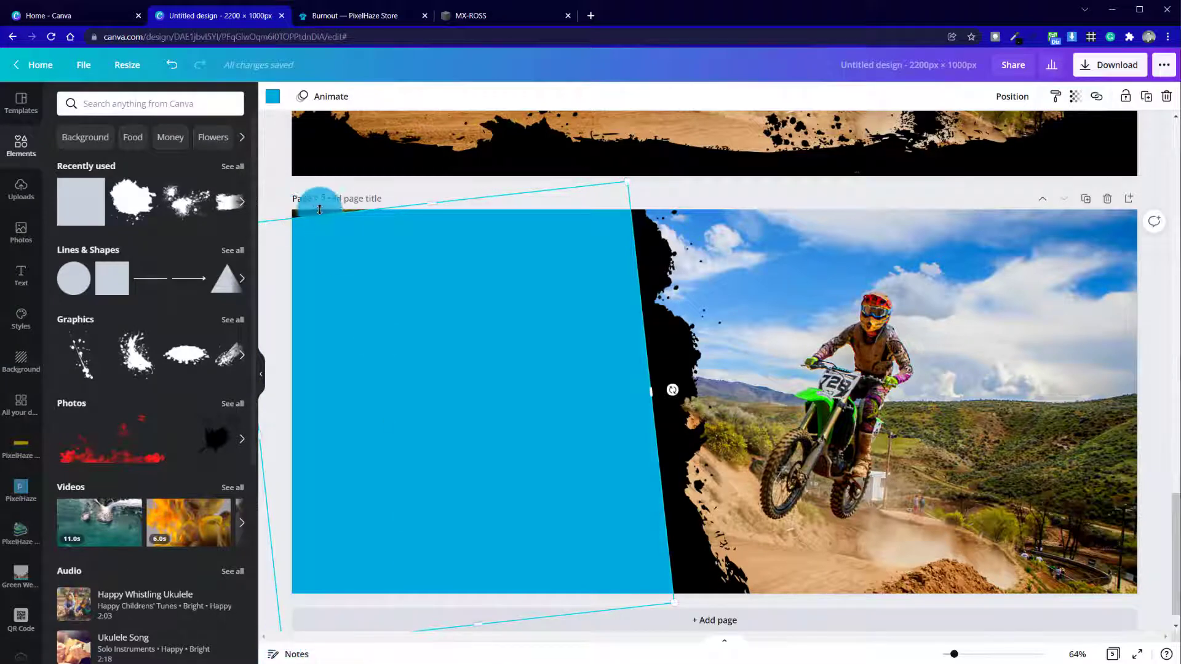
left_click_drag(433, 203, 430, 175)
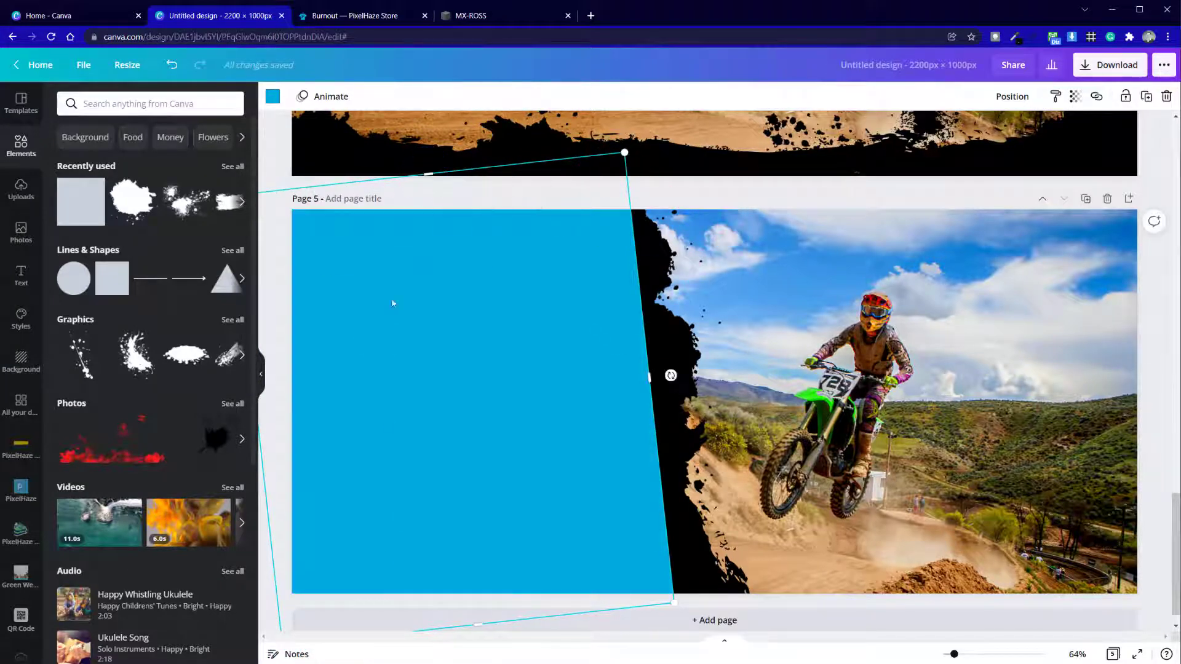
Fill the tilted square with black to merge it with the splatter edge
left_click(271, 99)
left_click(69, 371)
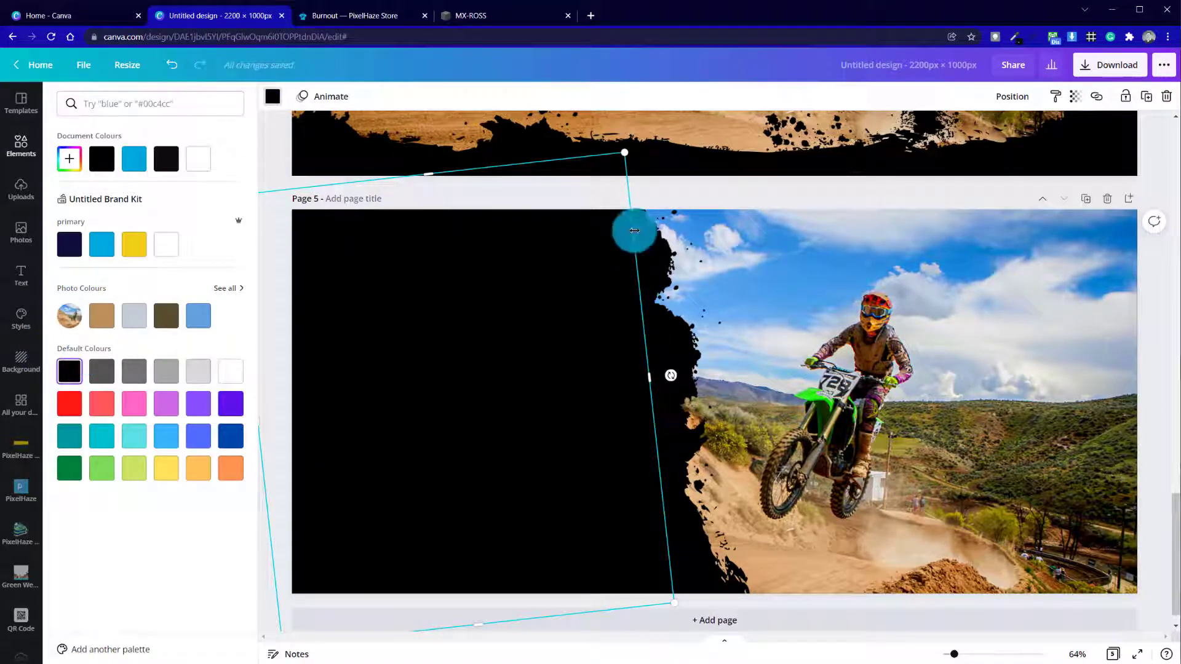
key("Escape")
key("Escape")
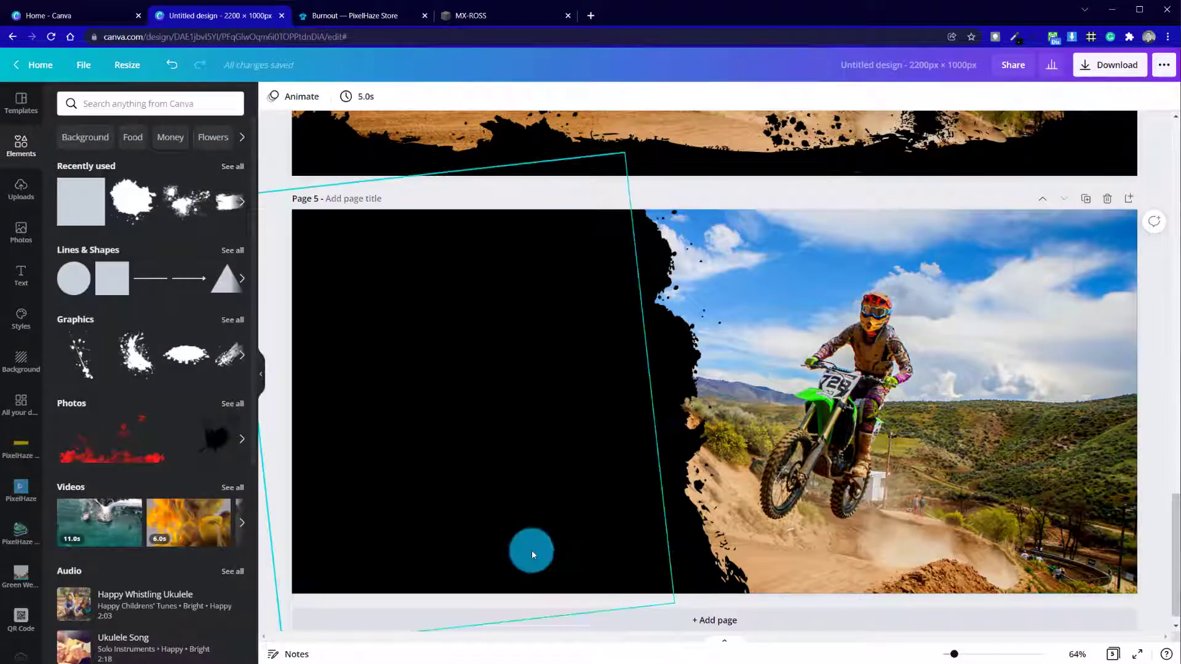
Adjust the crop of page 5's background photo so the motocross rider sits further right of the splatter edge
scroll(518, 442, "up", 5)
scroll(671, 396, "down", 5)
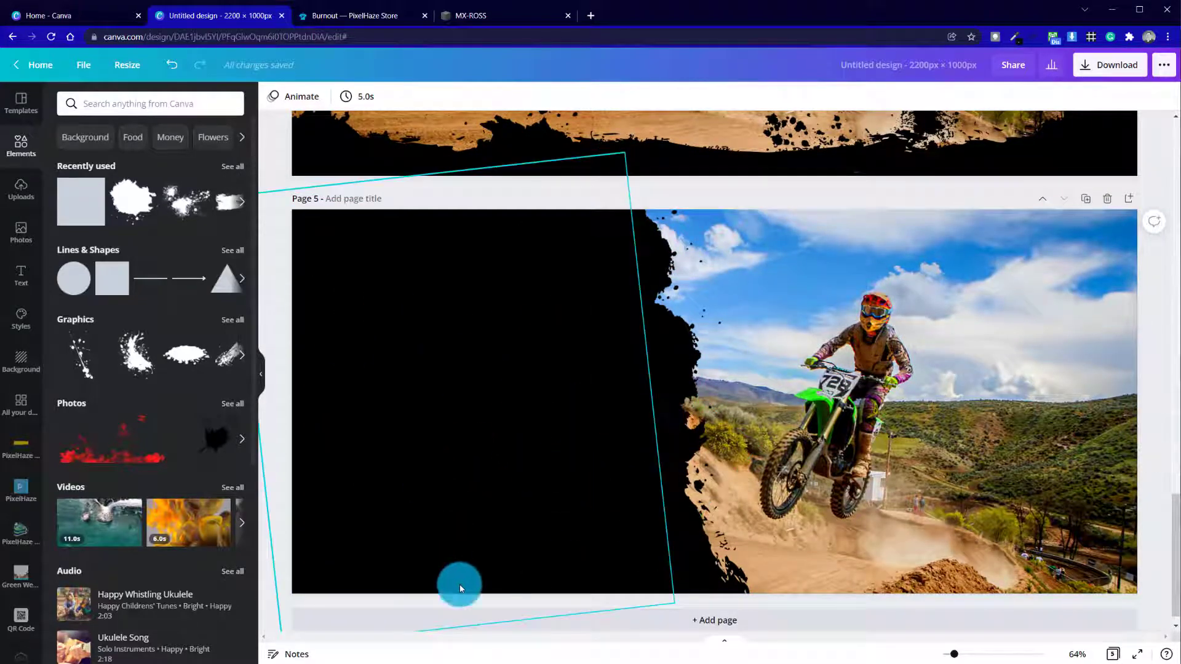
double_click(950, 418)
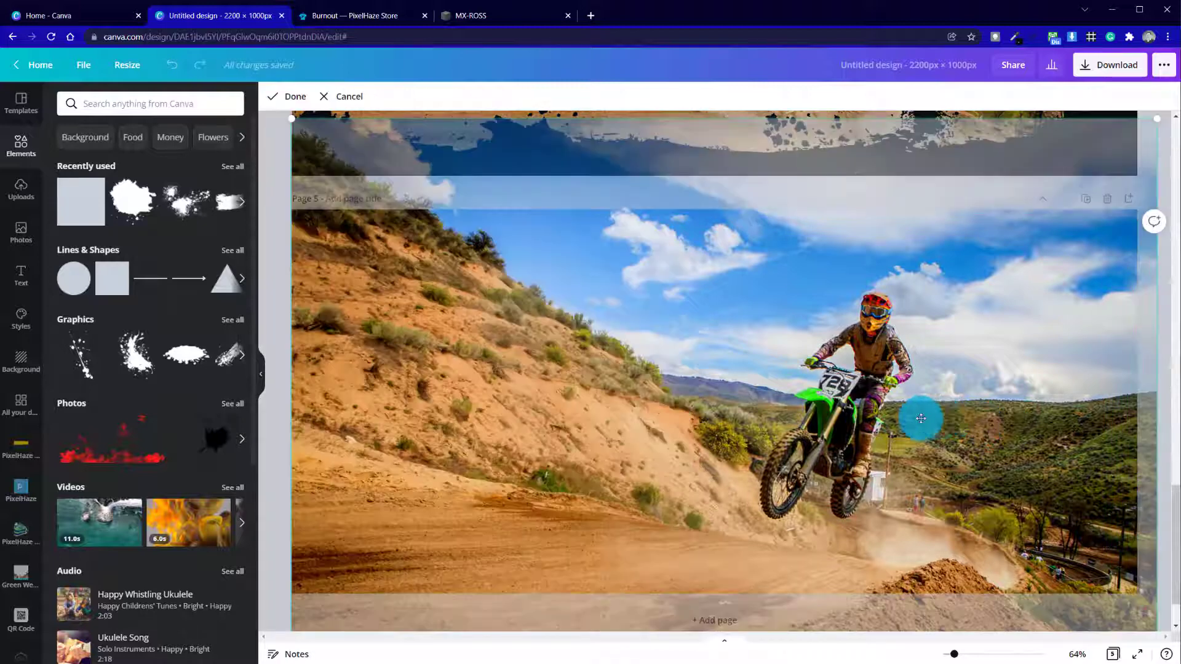
left_click_drag(921, 419, 1174, 8)
left_click_drag(907, 370, 675, 409)
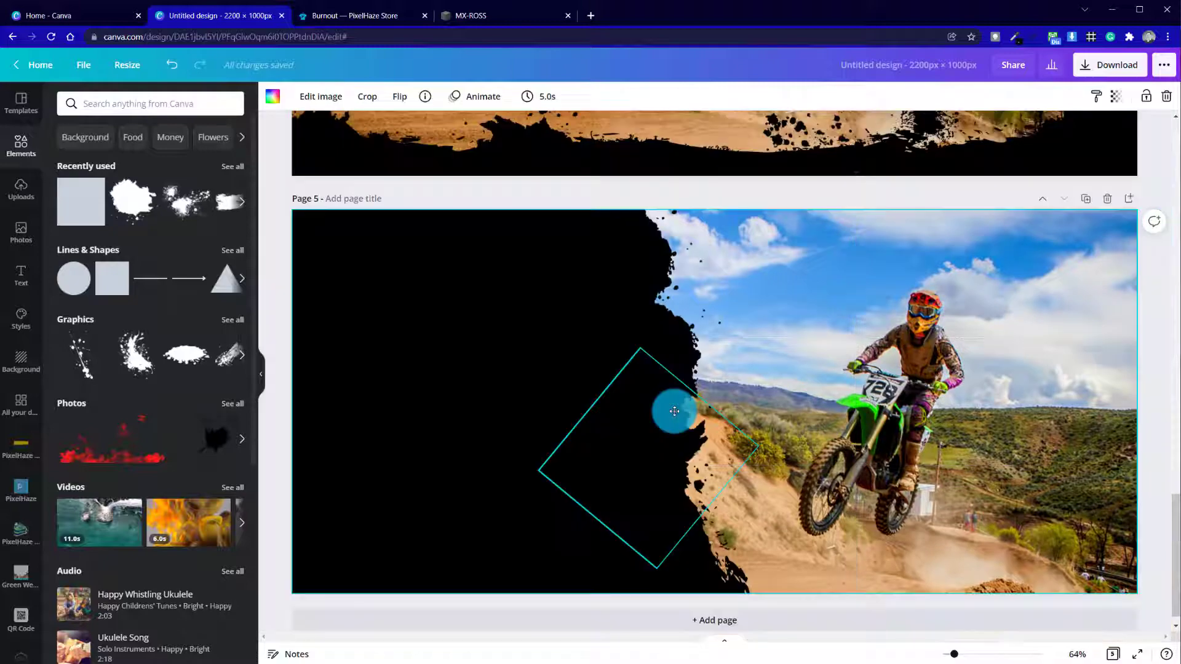
left_click(1074, 360)
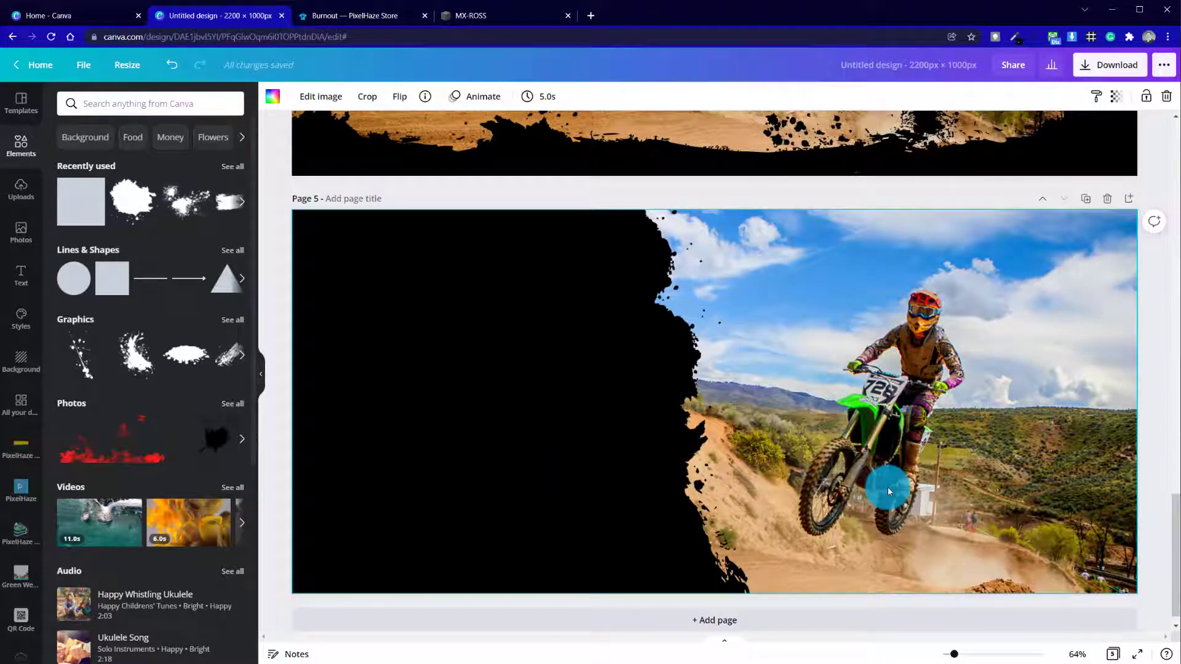
Add the motocross photo of the rider on the red number 777 bike to page 5, enlarged to cover the banner's right side
left_click(20, 233)
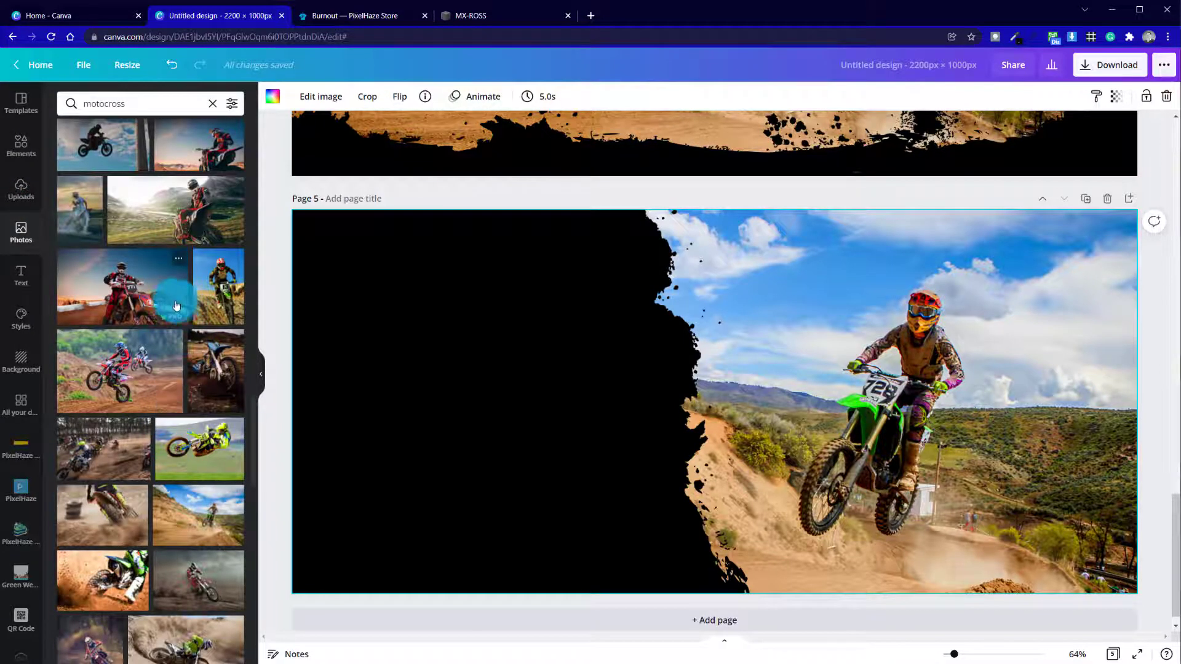
left_click(136, 289)
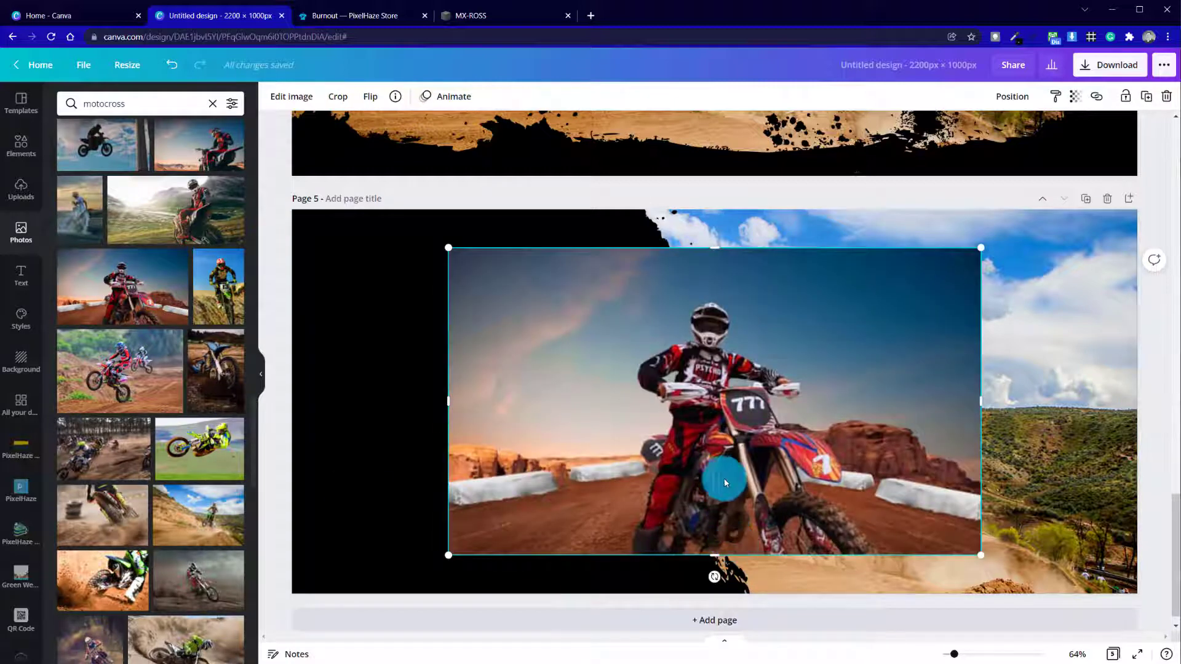
left_click_drag(719, 480, 896, 416)
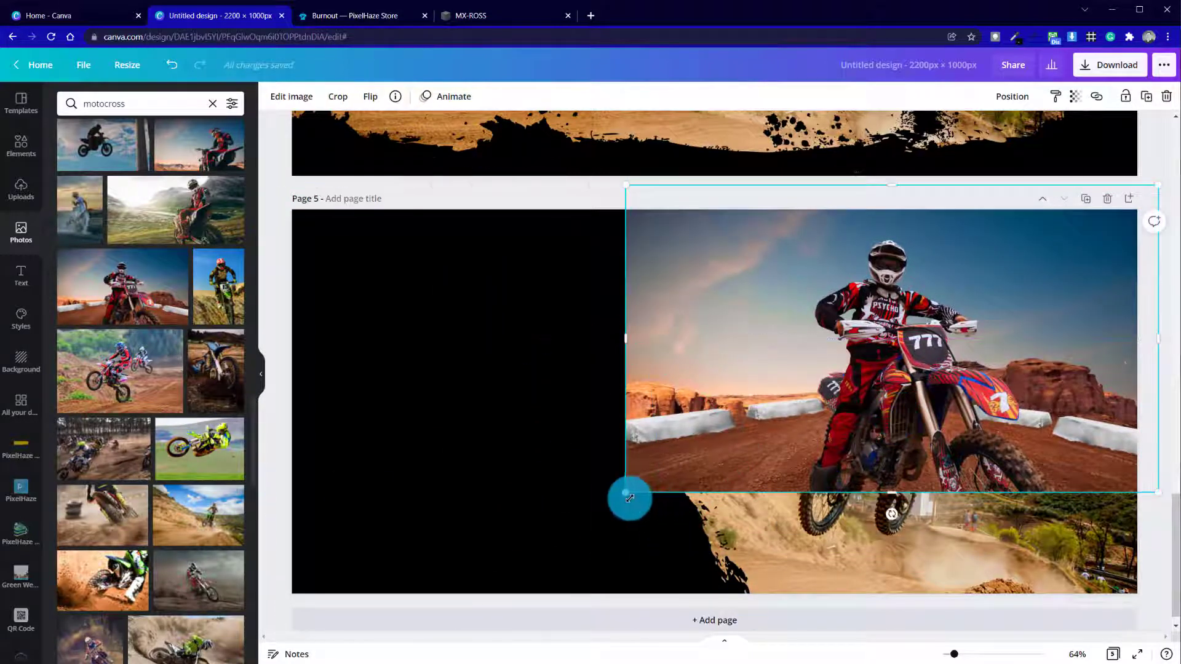
left_click_drag(898, 496, 891, 607)
left_click(689, 422)
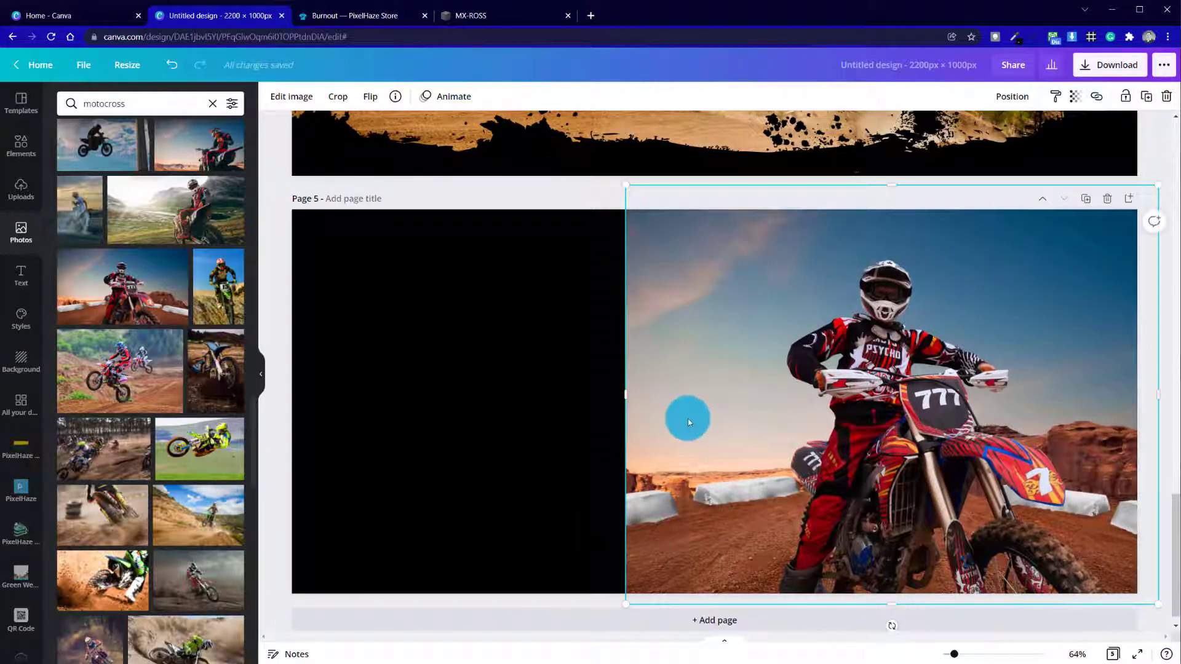
left_click_drag(861, 463, 864, 463)
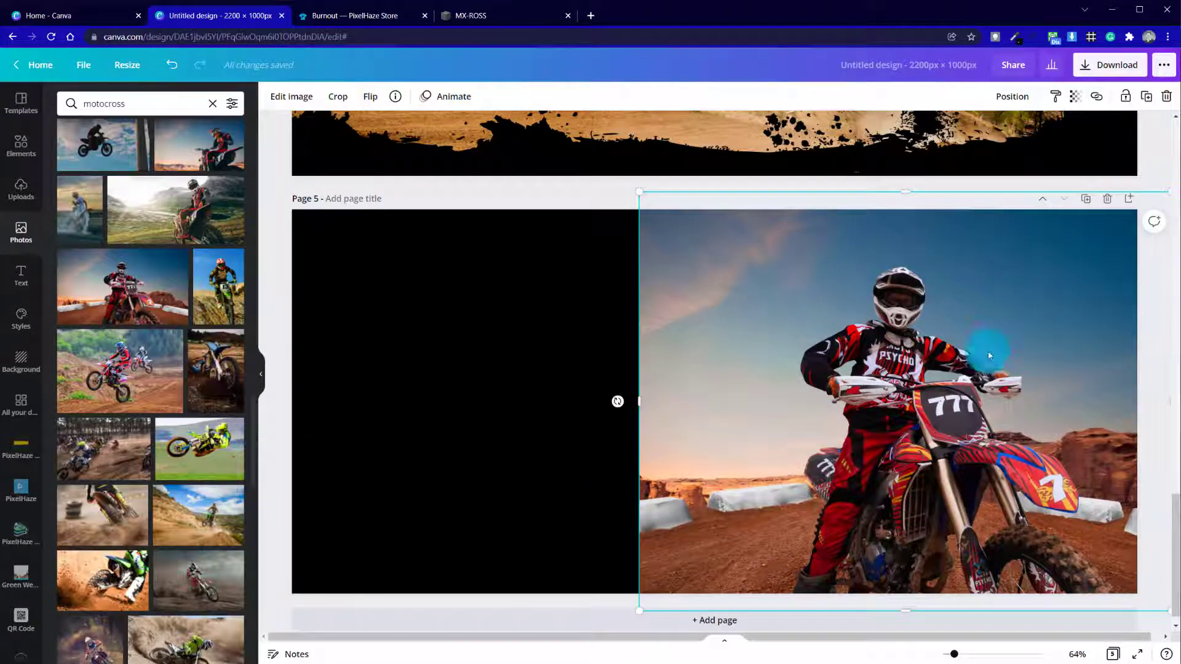
left_click_drag(916, 421, 836, 395)
Send the red bike photo backward behind the black splatter edge on page 5
right_click(828, 370)
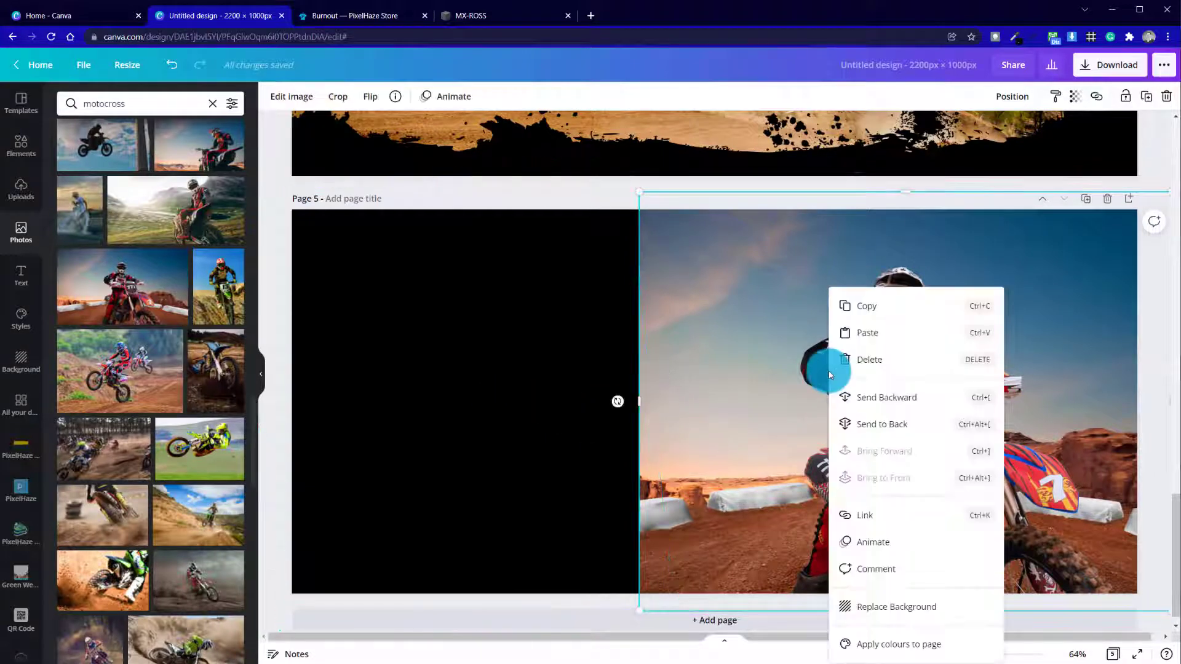
left_click(870, 403)
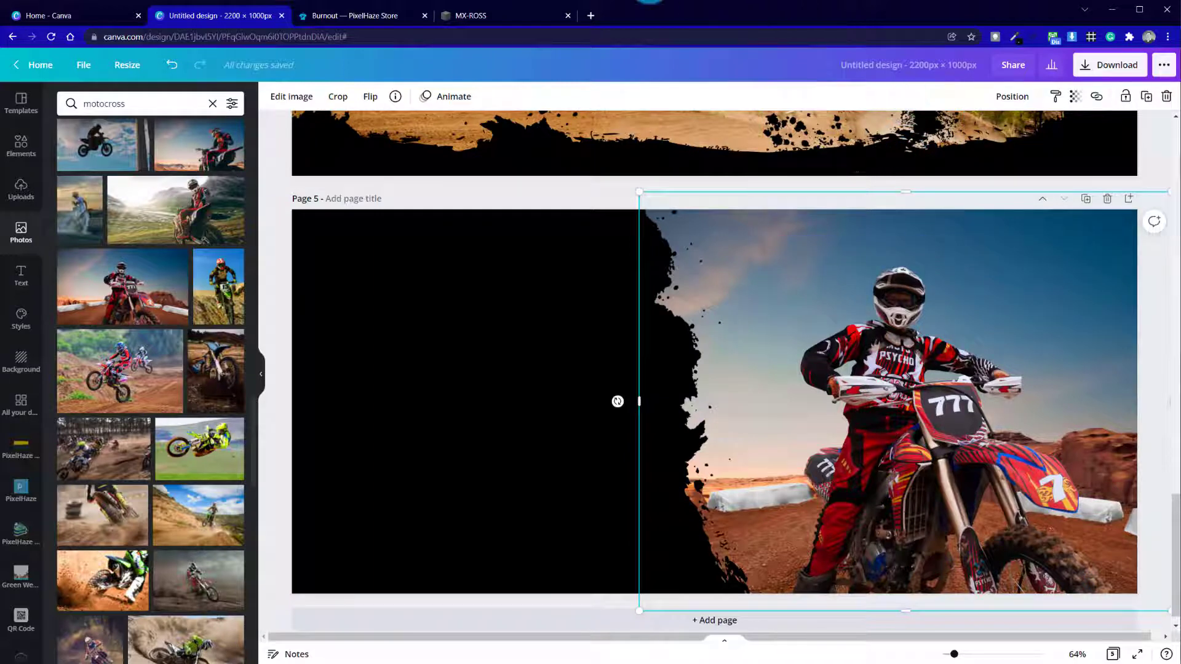
left_click(281, 192)
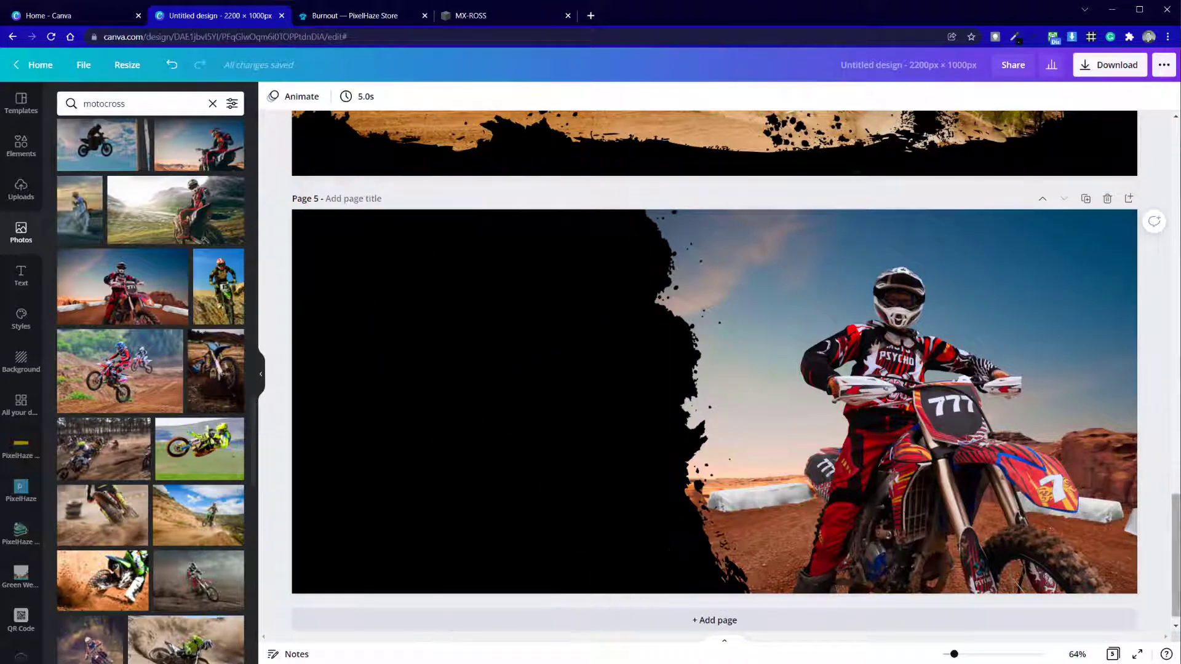
Adjust the red bike photo to vibrance 28, contrast 15, brightness -4 and shadows -52
left_click(1003, 386)
left_click(881, 360)
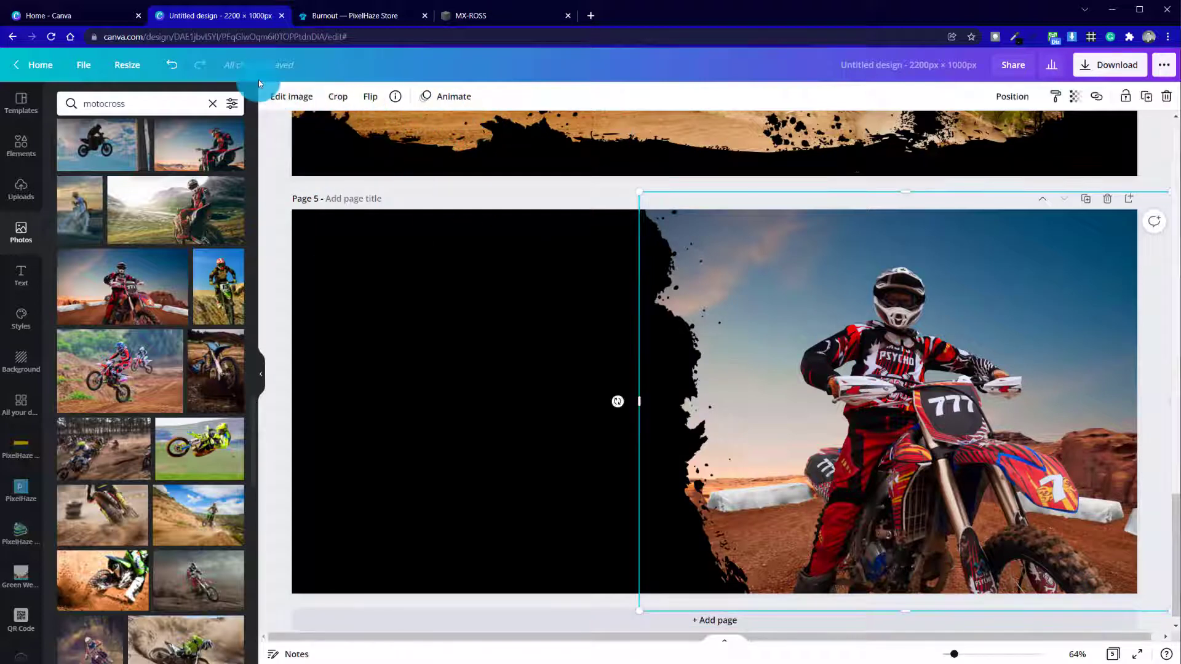
left_click(284, 95)
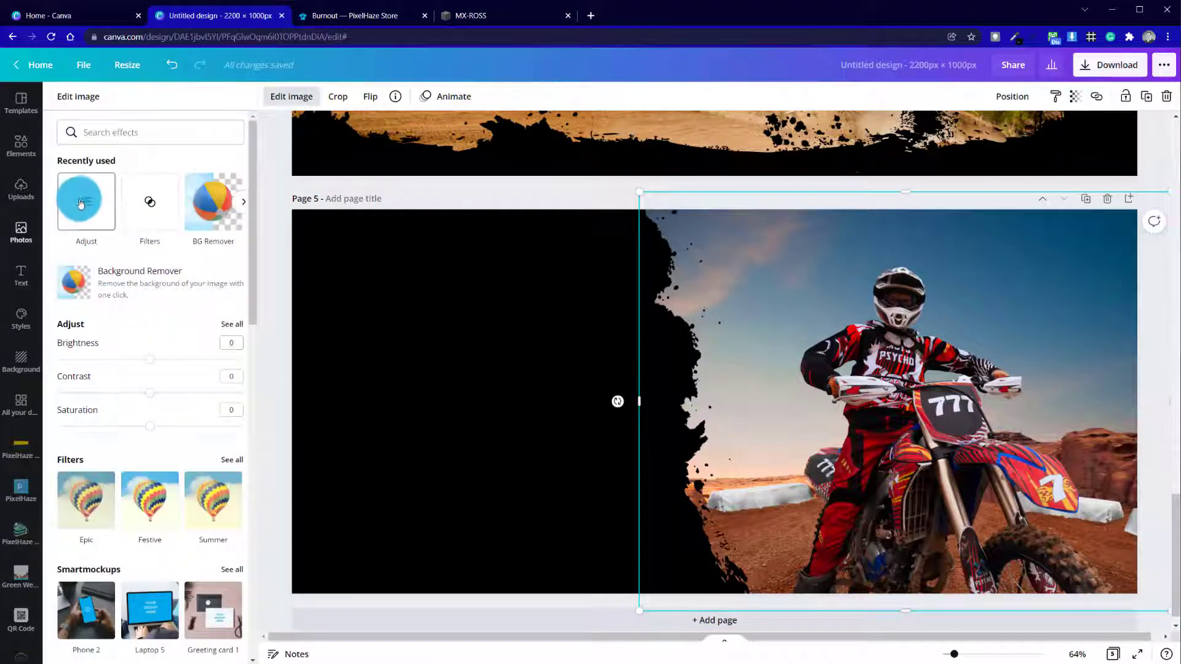
left_click(92, 205)
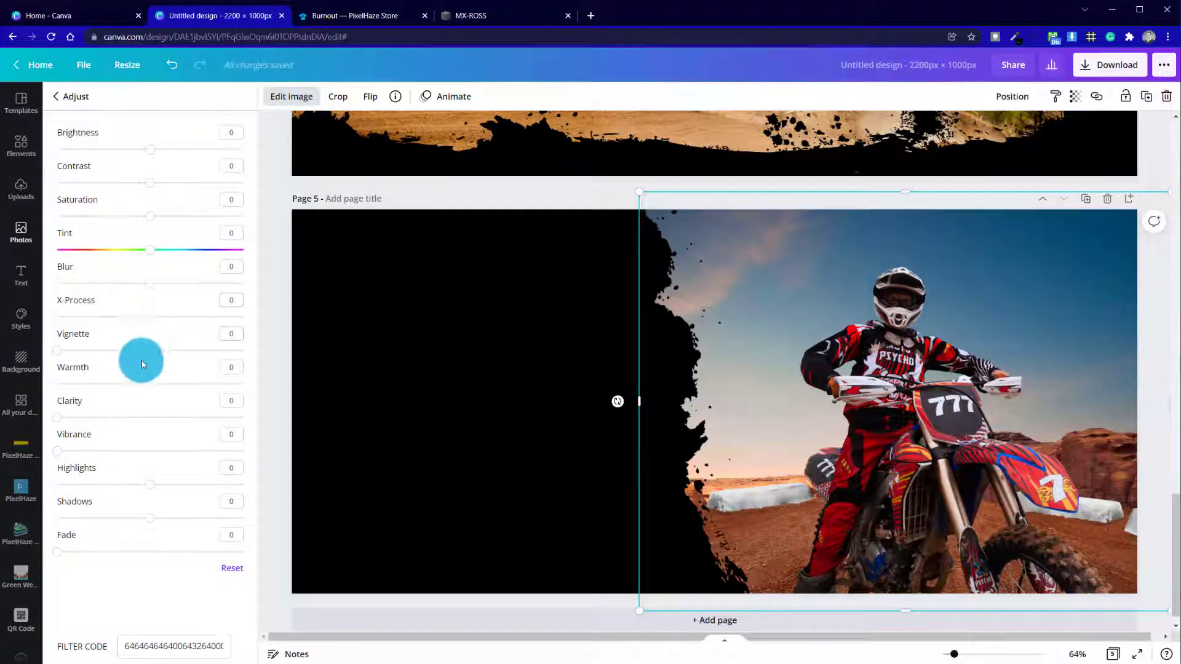
left_click_drag(62, 455, 123, 460)
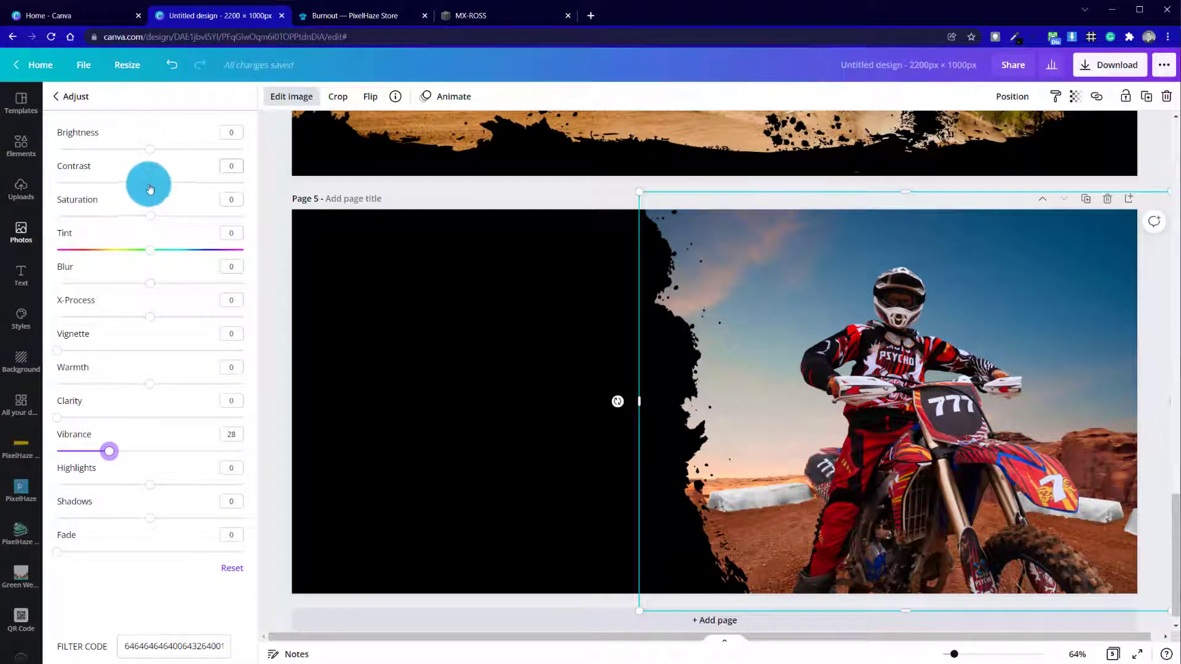
left_click_drag(149, 188, 169, 186)
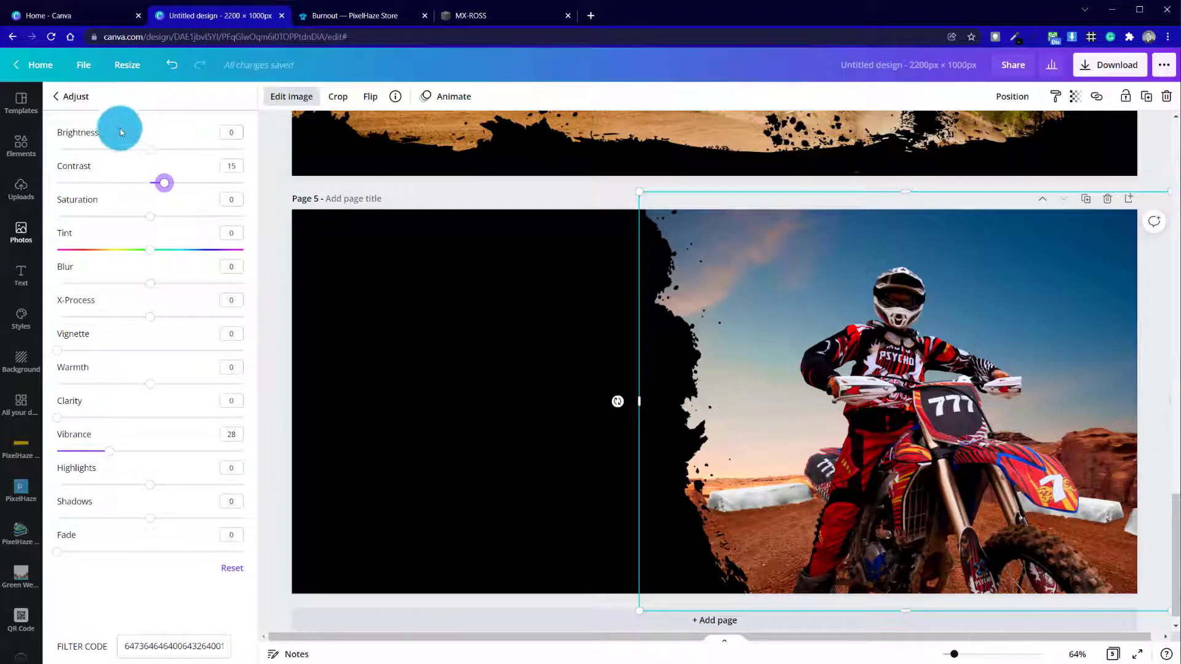
mouse_move(150, 150)
left_mouse_down()
mouse_move(137, 150)
mouse_move(150, 152)
left_mouse_up()
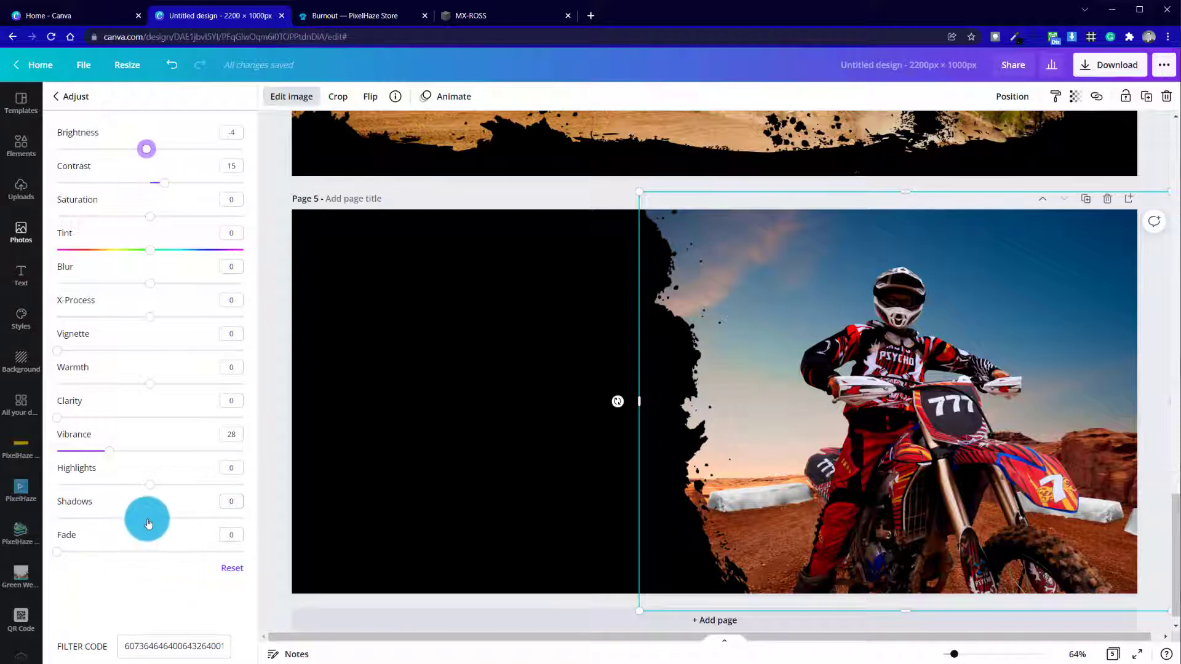
left_click_drag(150, 522, 104, 514)
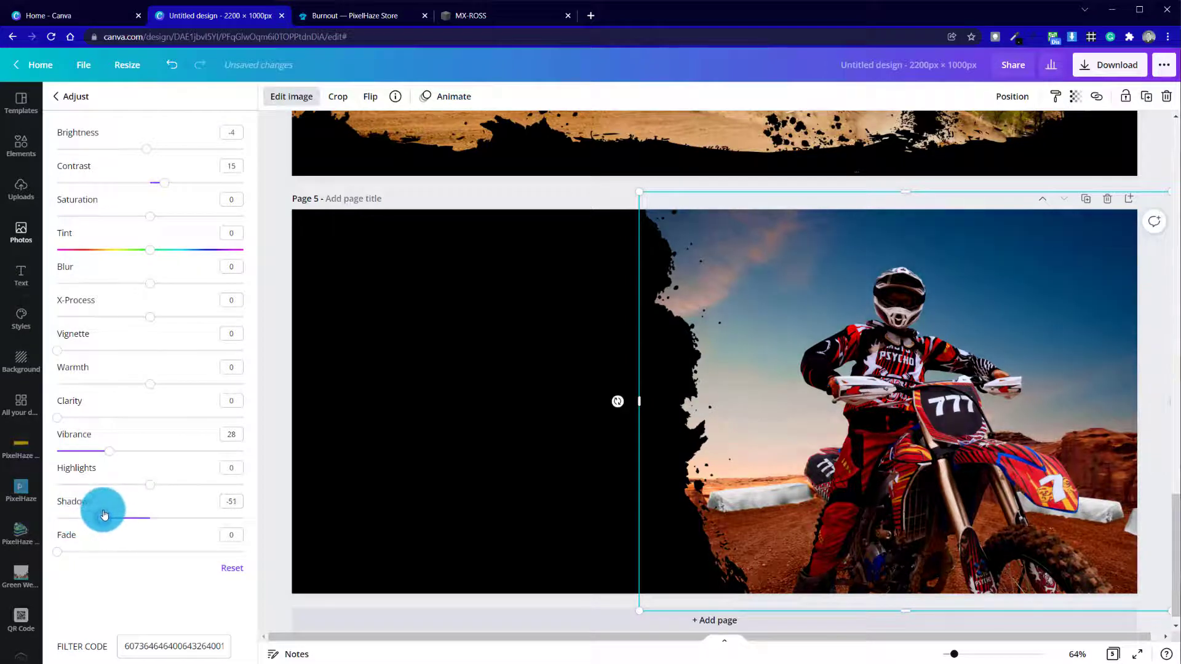
left_click(1175, 382)
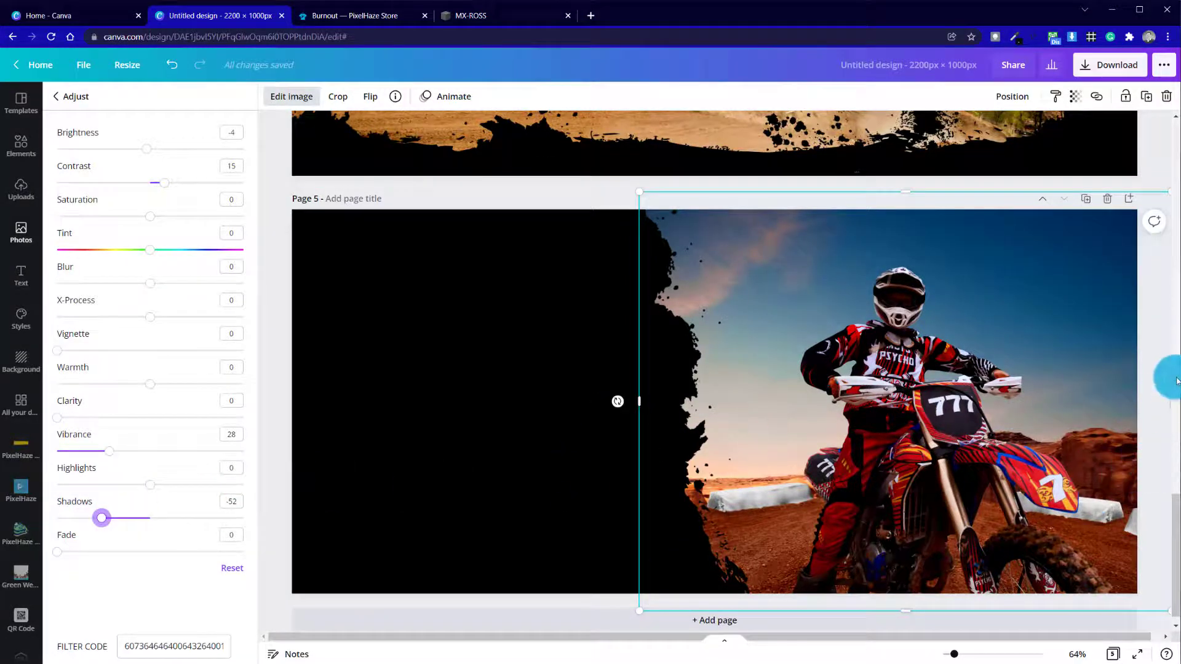
left_click(278, 182)
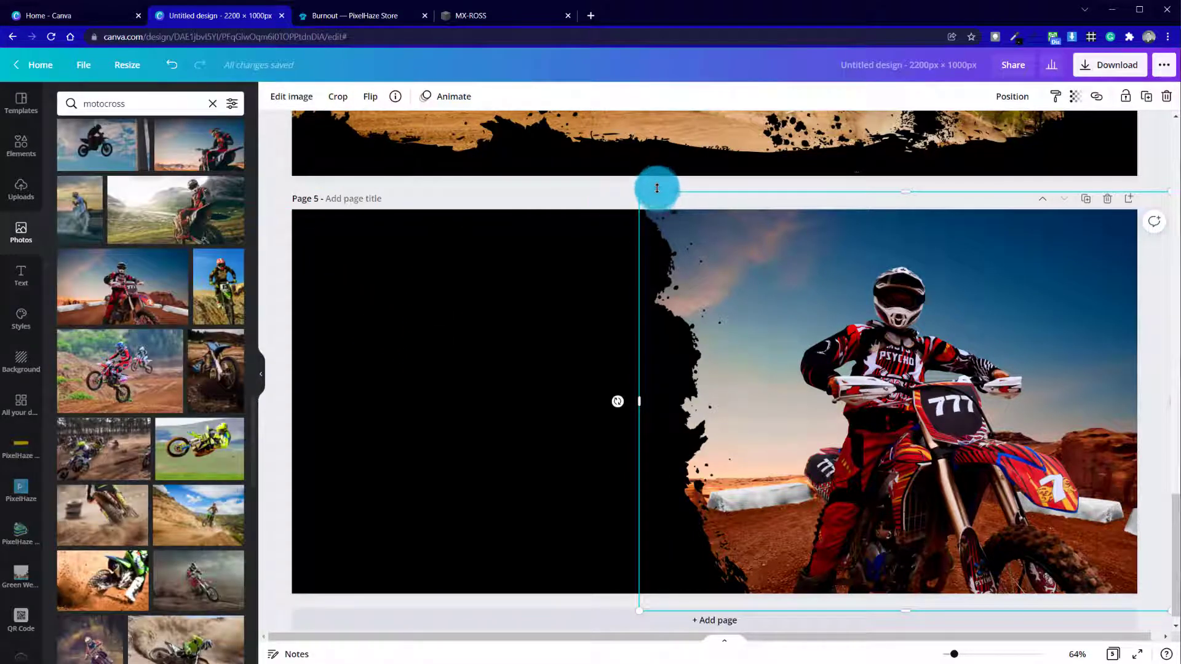
left_click_drag(659, 182, 806, 439)
Download only page 4 of the design as a JPG
scroll(808, 434, "up", 5)
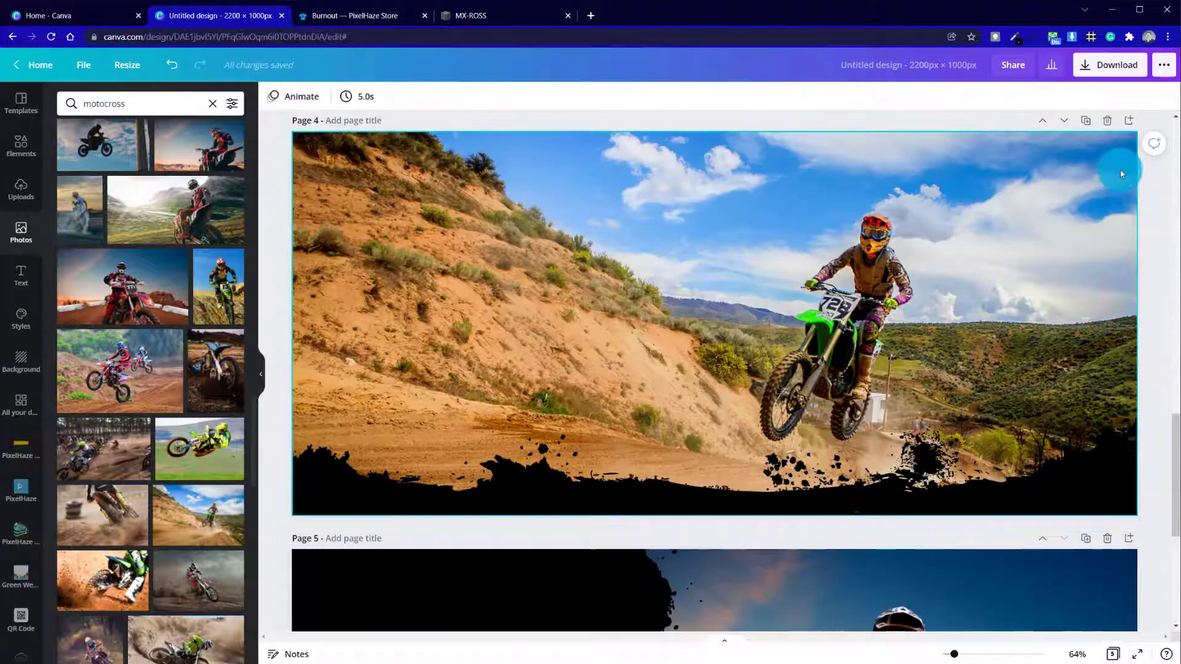
left_click(1107, 66)
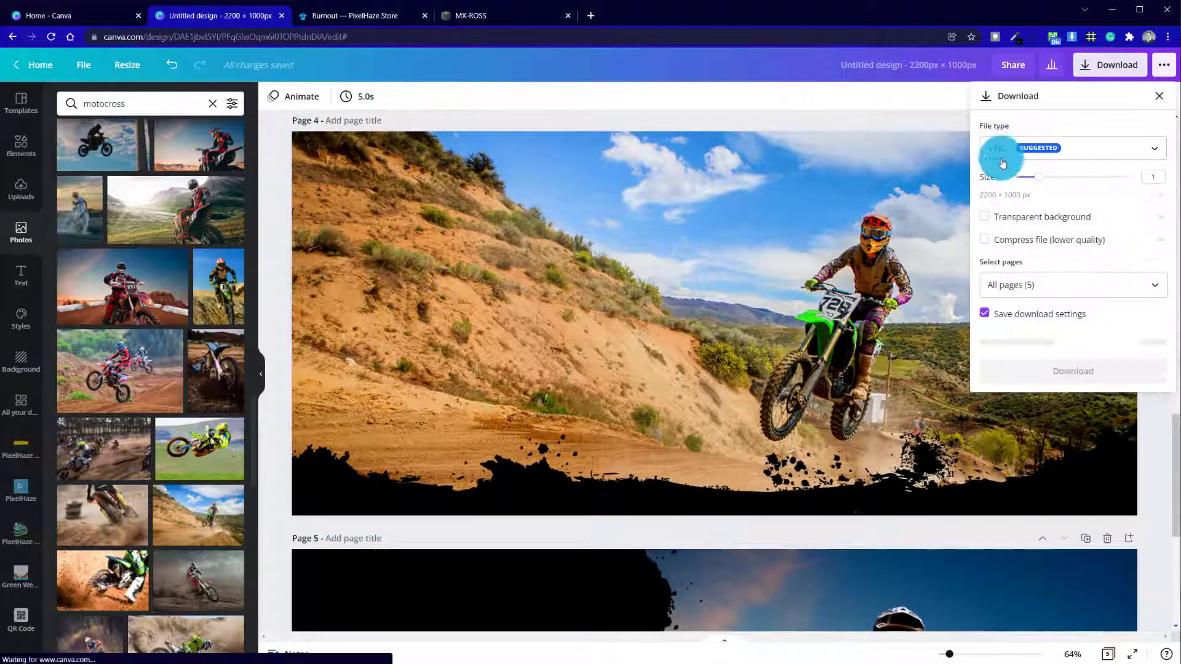
left_click(1037, 147)
left_click(1030, 190)
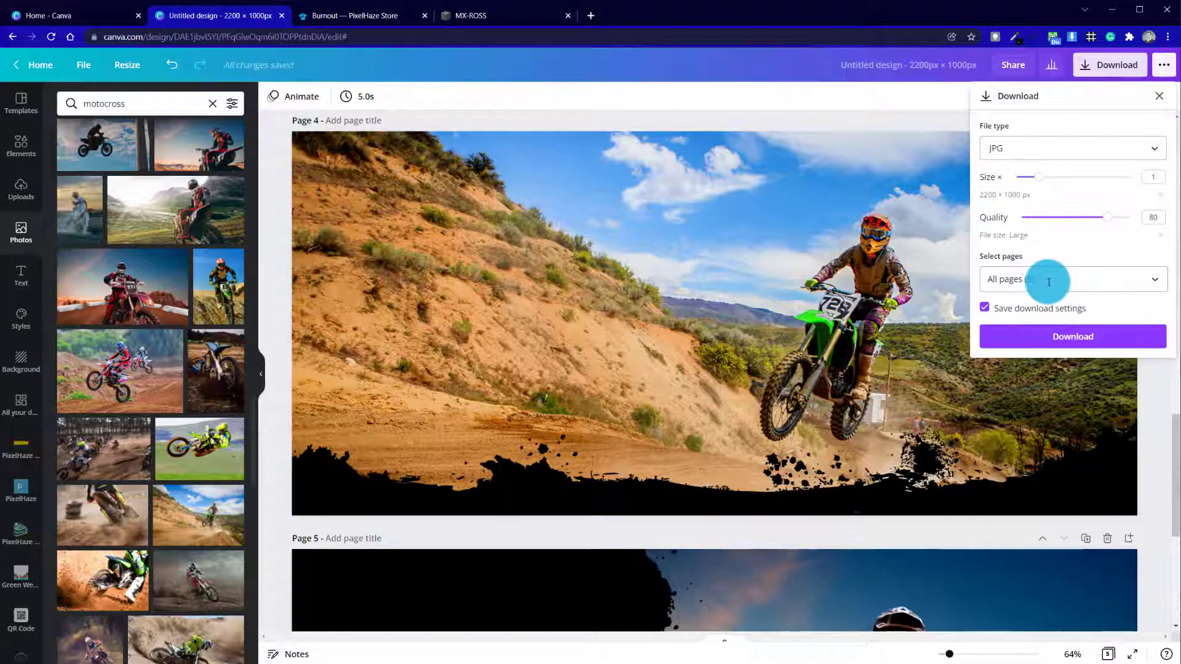
left_click(1156, 286)
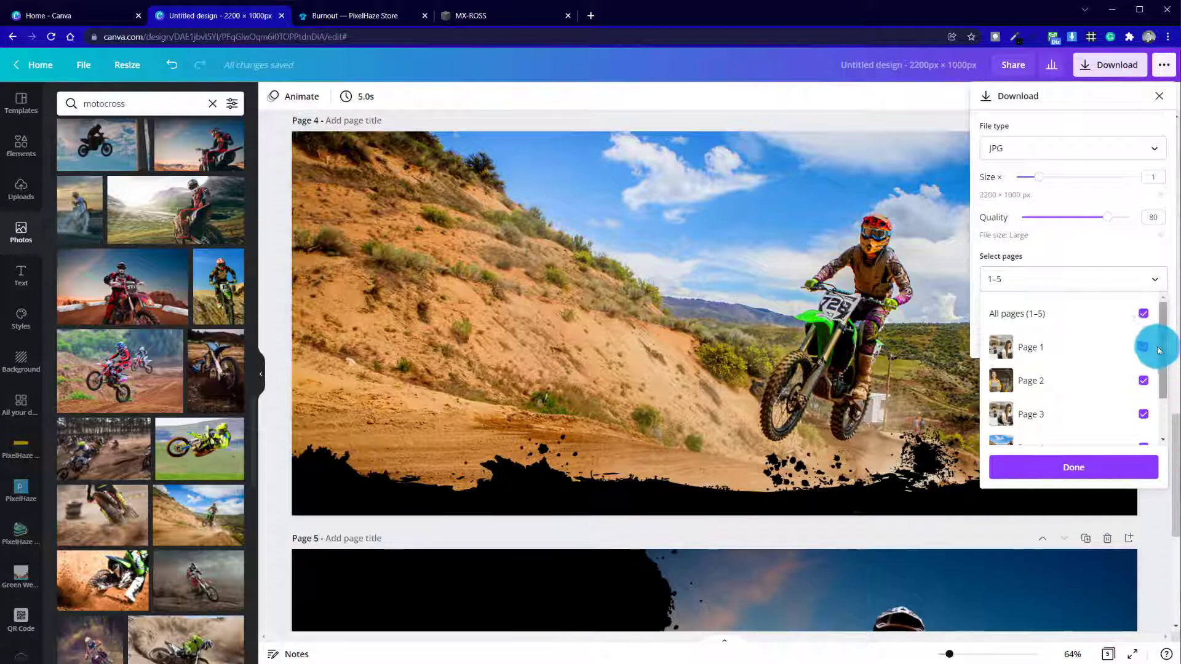
left_click(1136, 324)
scroll(1139, 343, "down", 2)
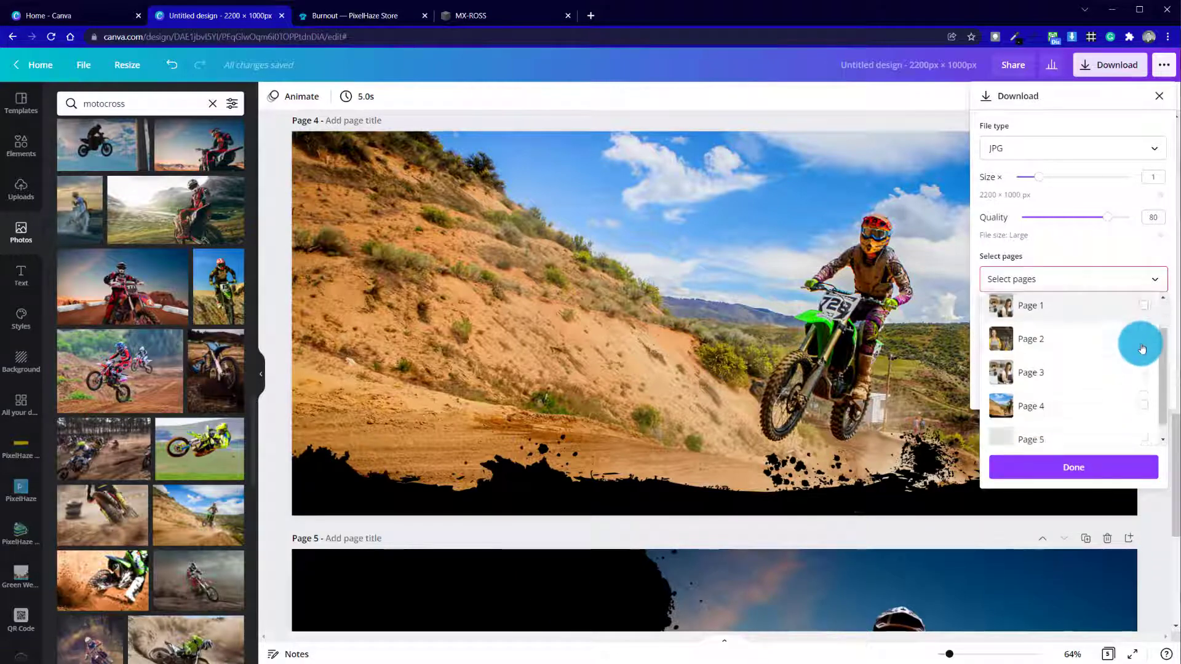
left_click(1143, 391)
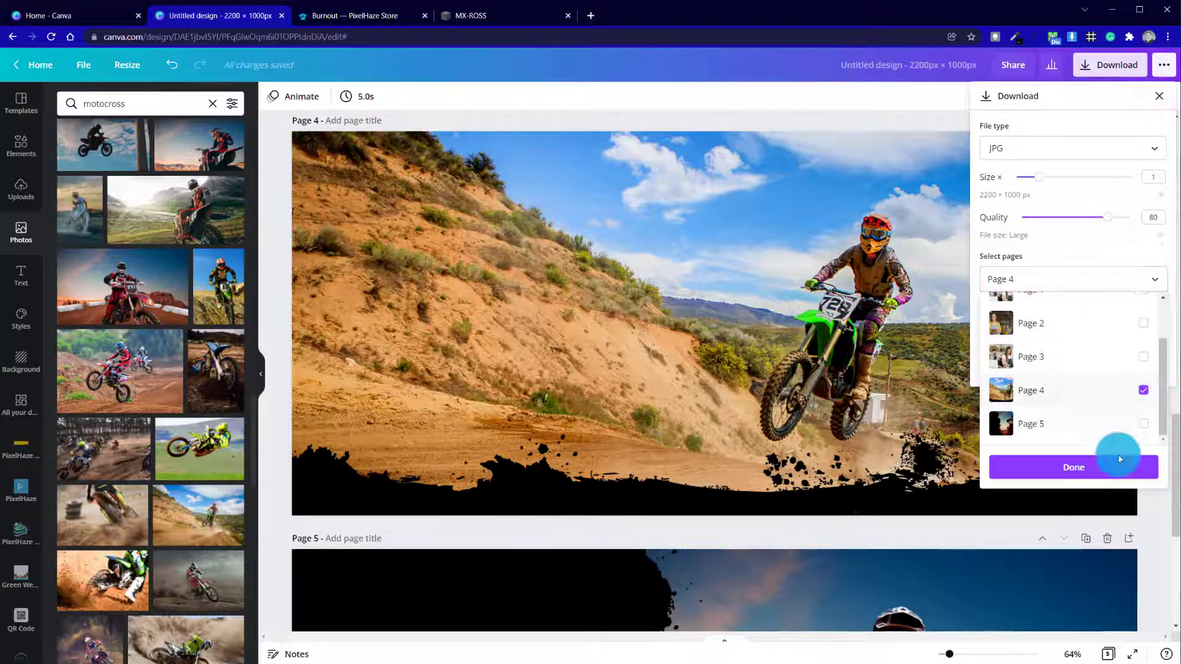
left_click(1073, 467)
left_click(1070, 344)
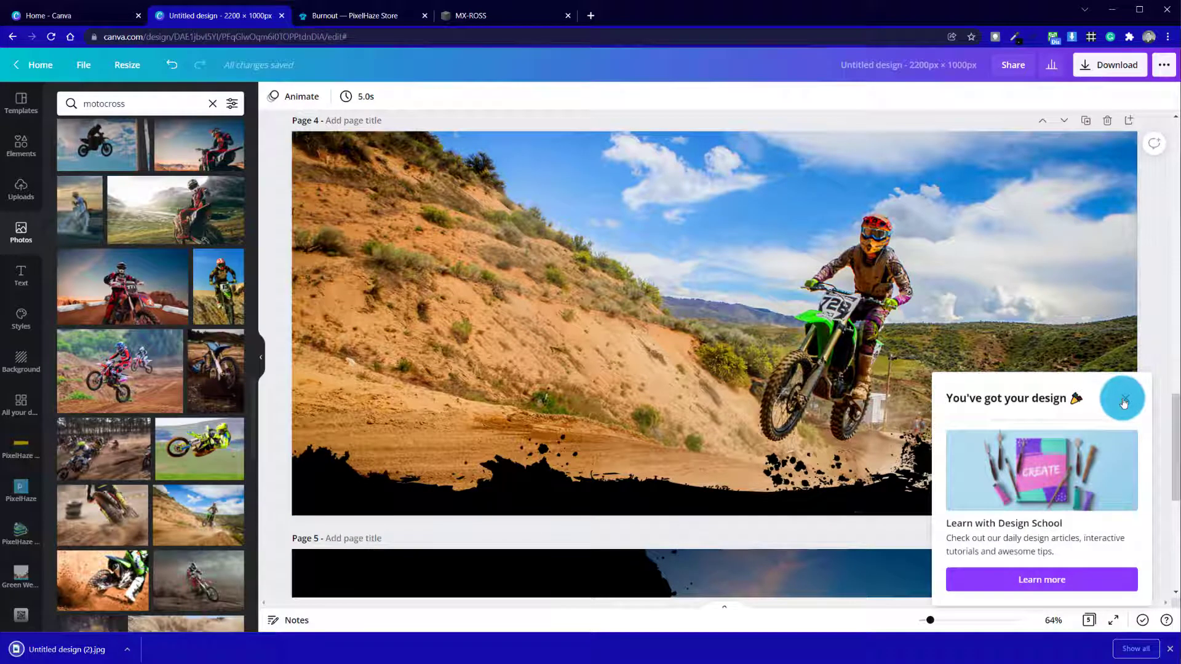
left_click(1122, 403)
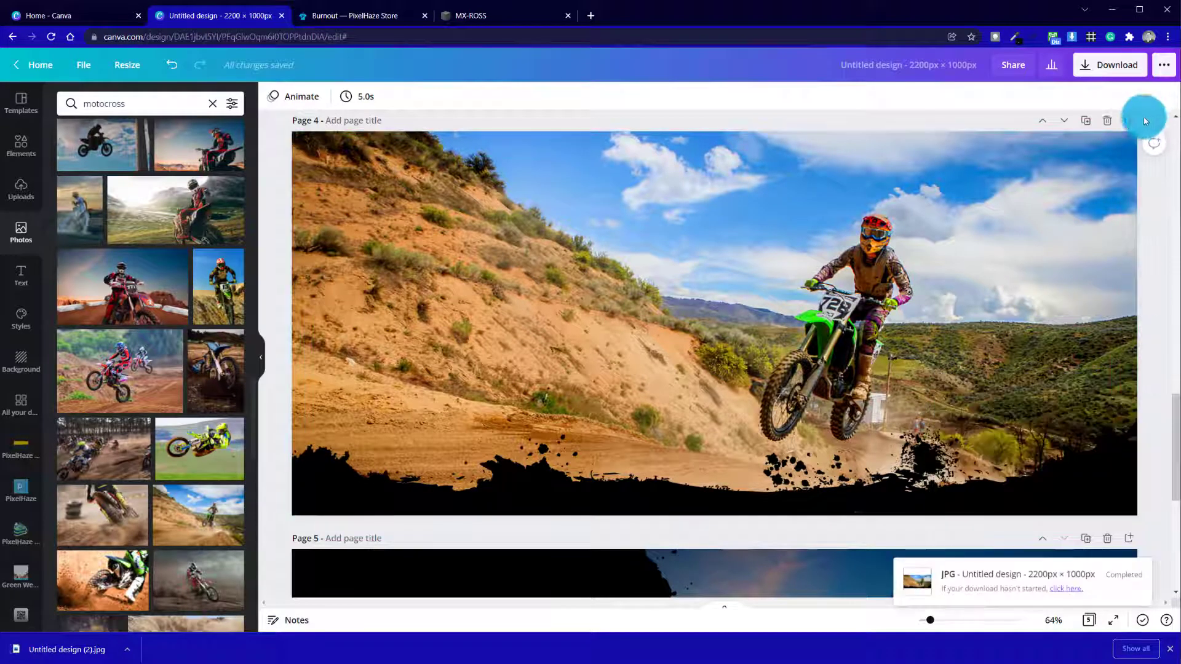
Download only page 5 of the design, keeping the JPG file type
left_click(1086, 69)
left_click(1066, 286)
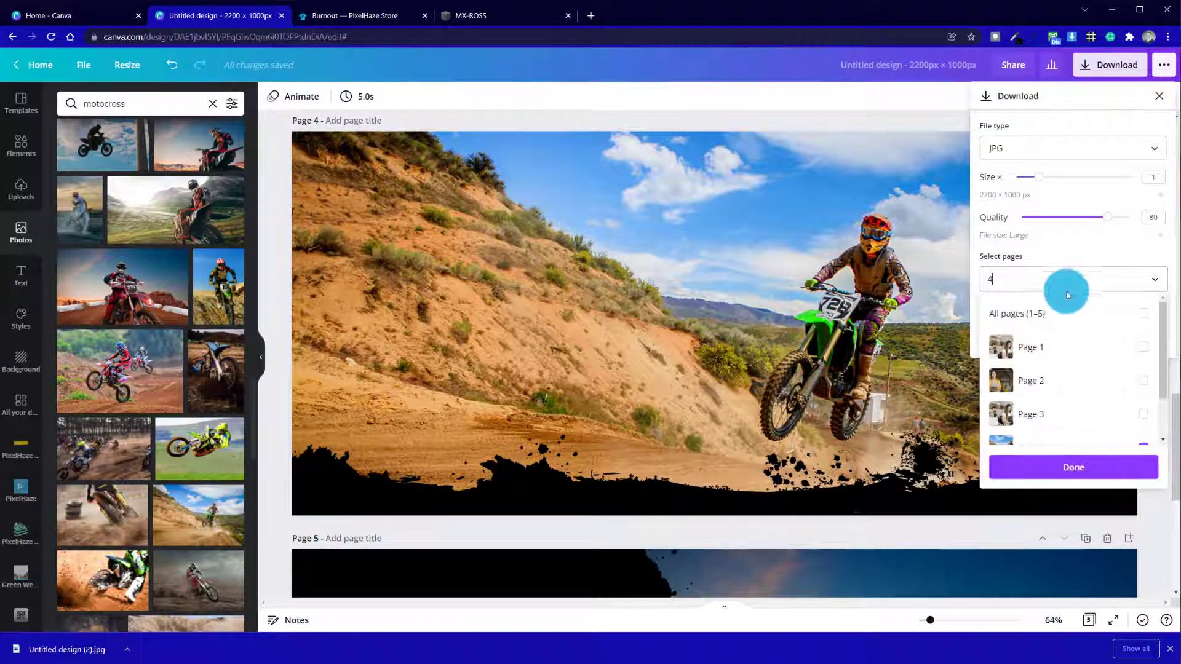
scroll(1049, 395, "down", 2)
left_click(1147, 398)
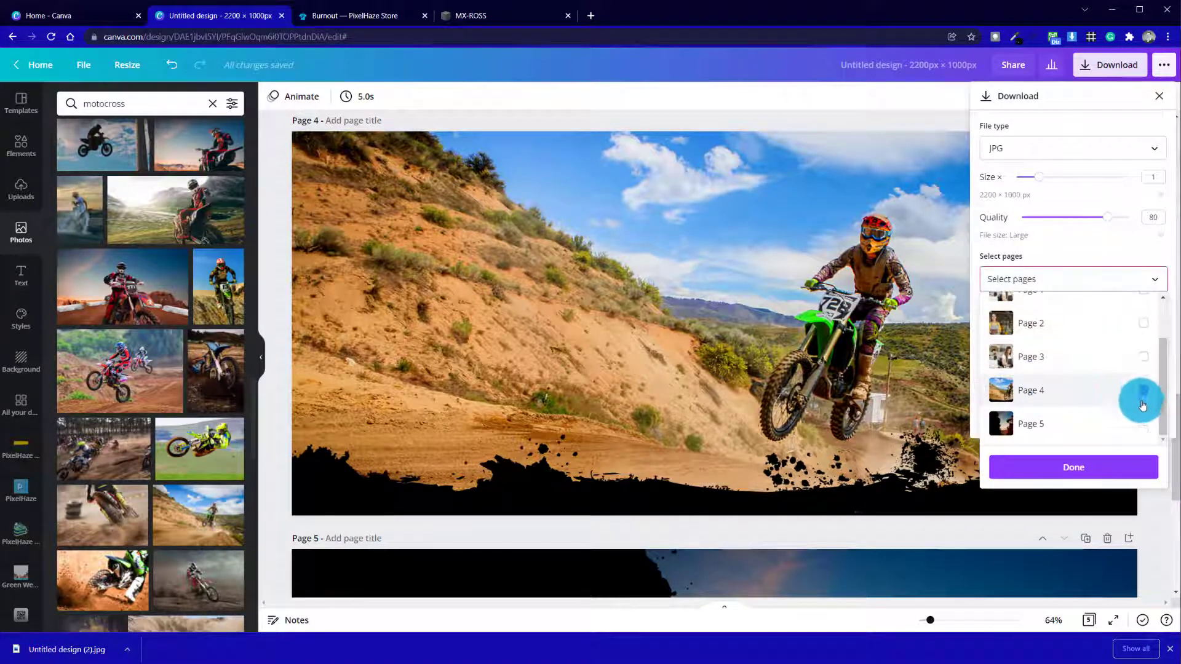
left_click(1144, 423)
left_click(1073, 470)
left_click(1084, 332)
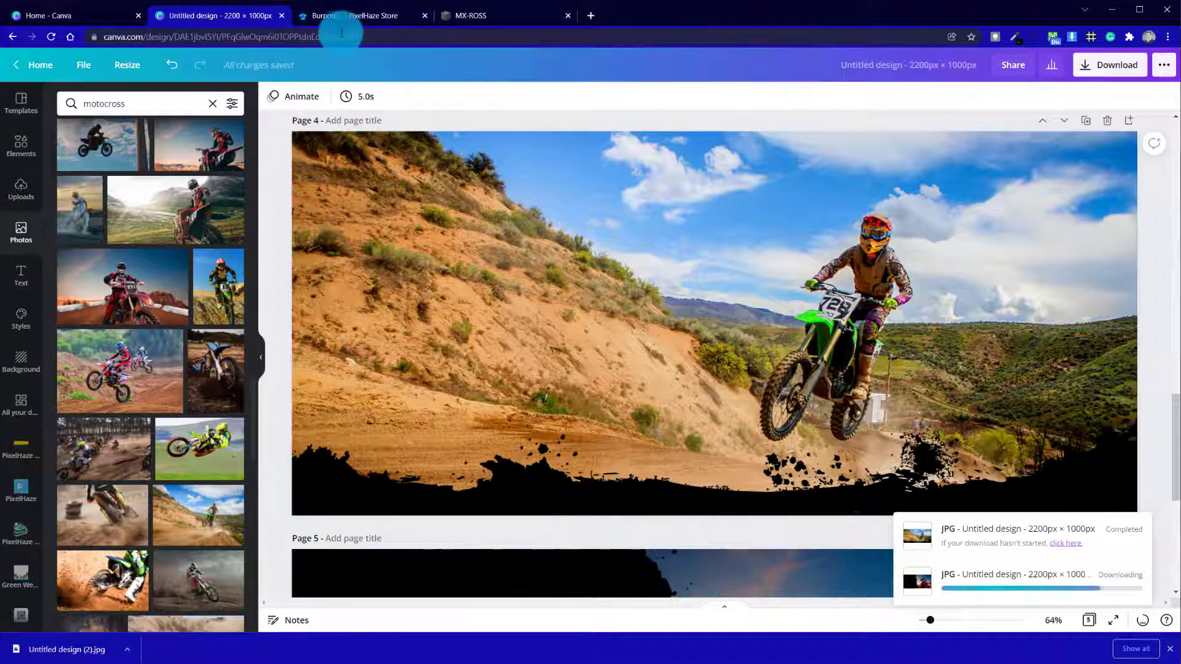
Switch to the MX-ROSS Squarespace site and add a left-aligned "Make it stand out." headline section with a full-width background image to the Home page
left_click(476, 16)
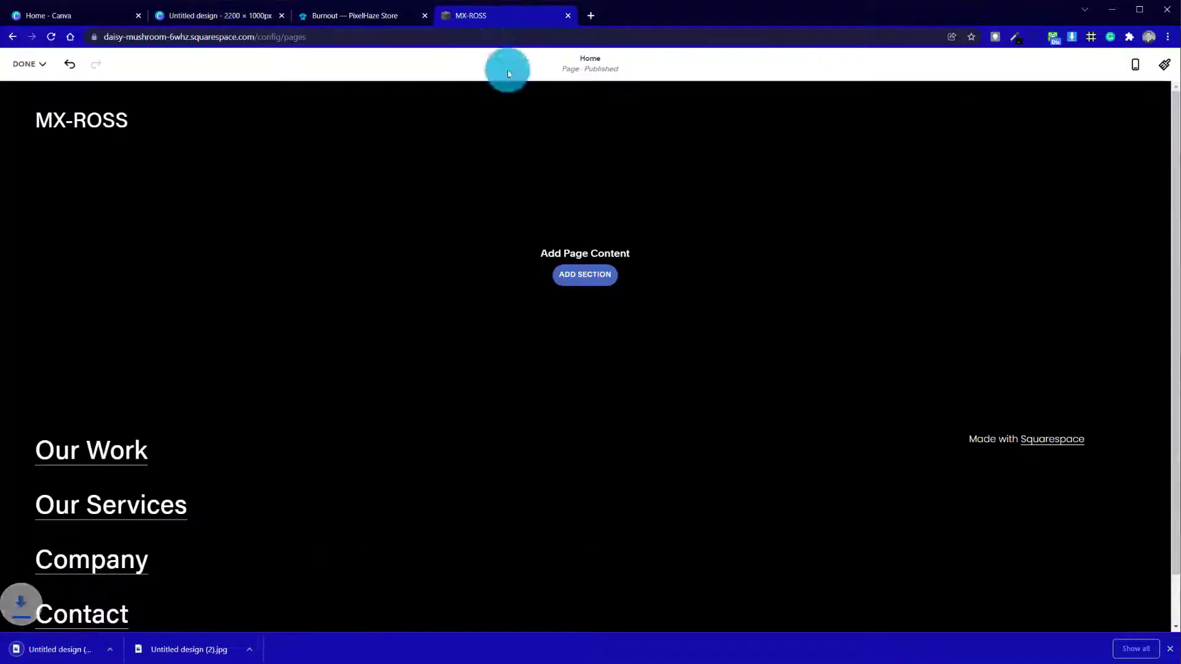
left_click(600, 279)
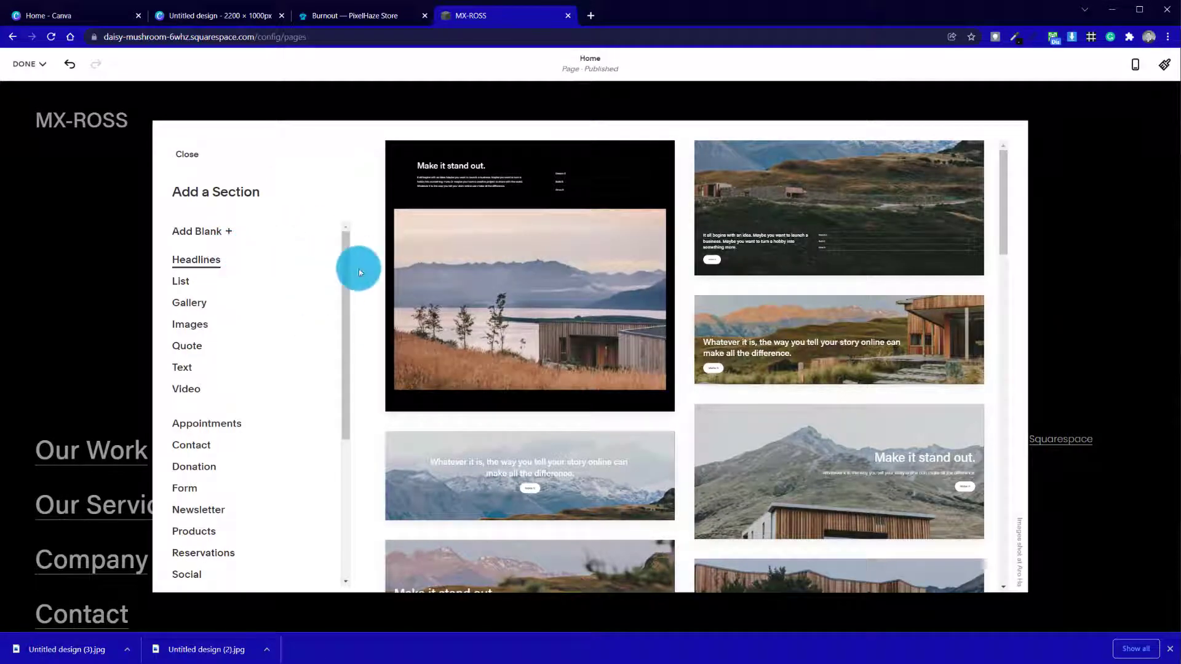
scroll(590, 369, "down", 1)
scroll(590, 369, "down", 3)
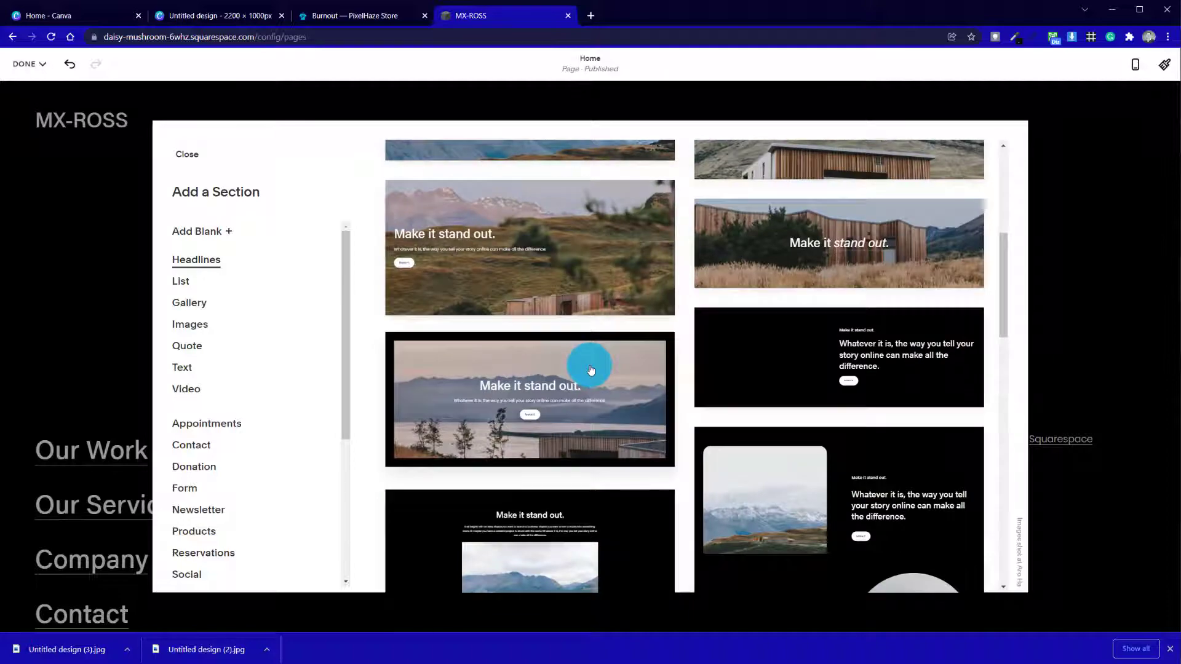
left_click(521, 271)
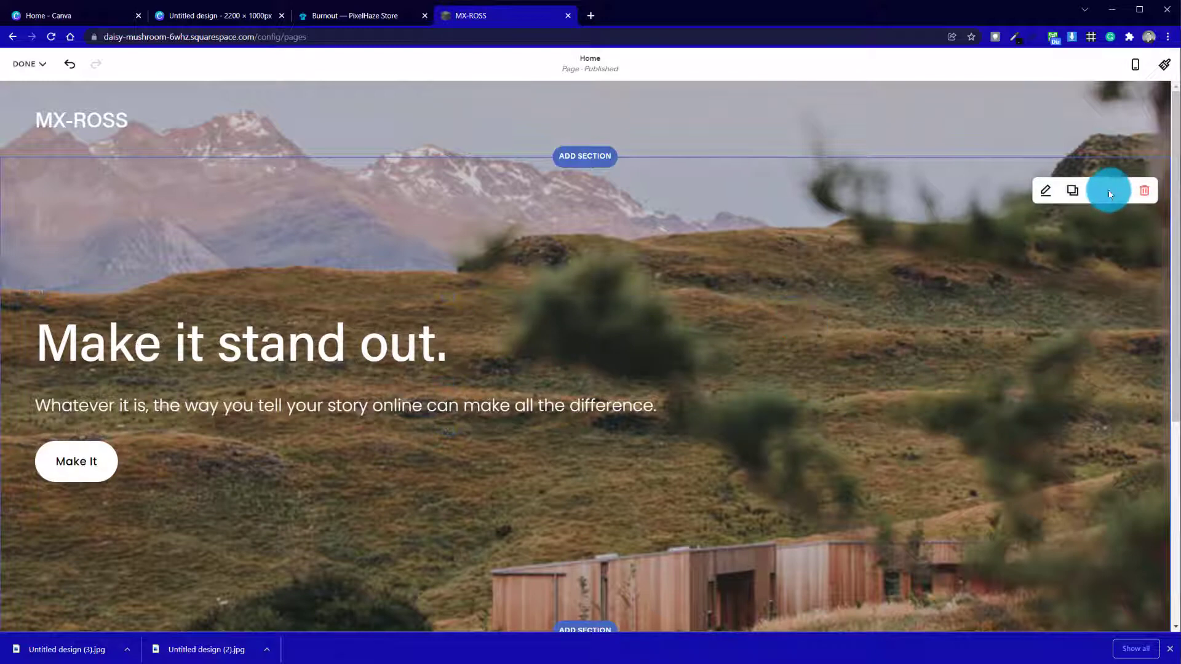
Set the headline section's height to M and remove its default background image
left_click(1046, 191)
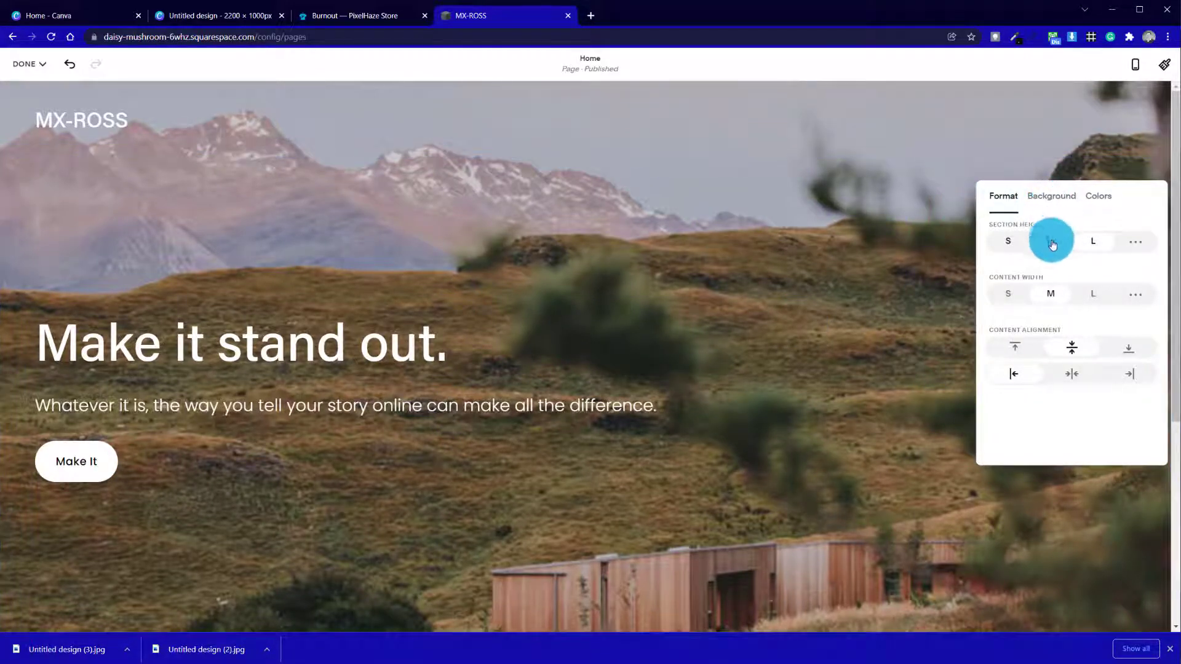
left_click(1050, 240)
left_click(1045, 197)
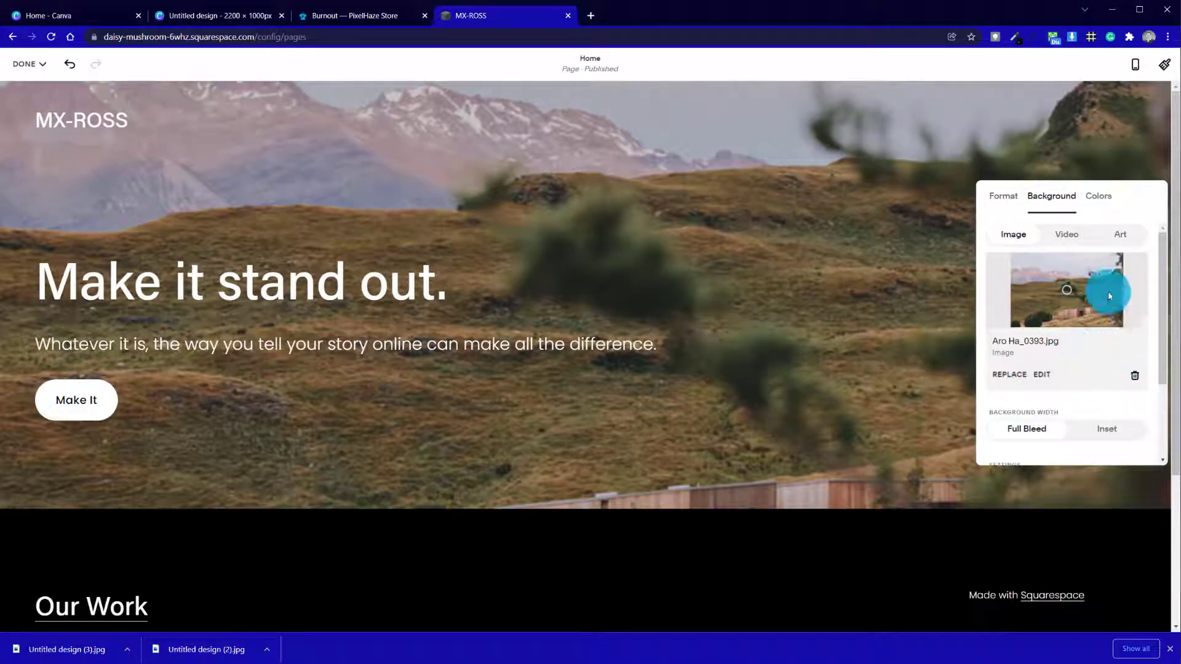
left_click(1133, 376)
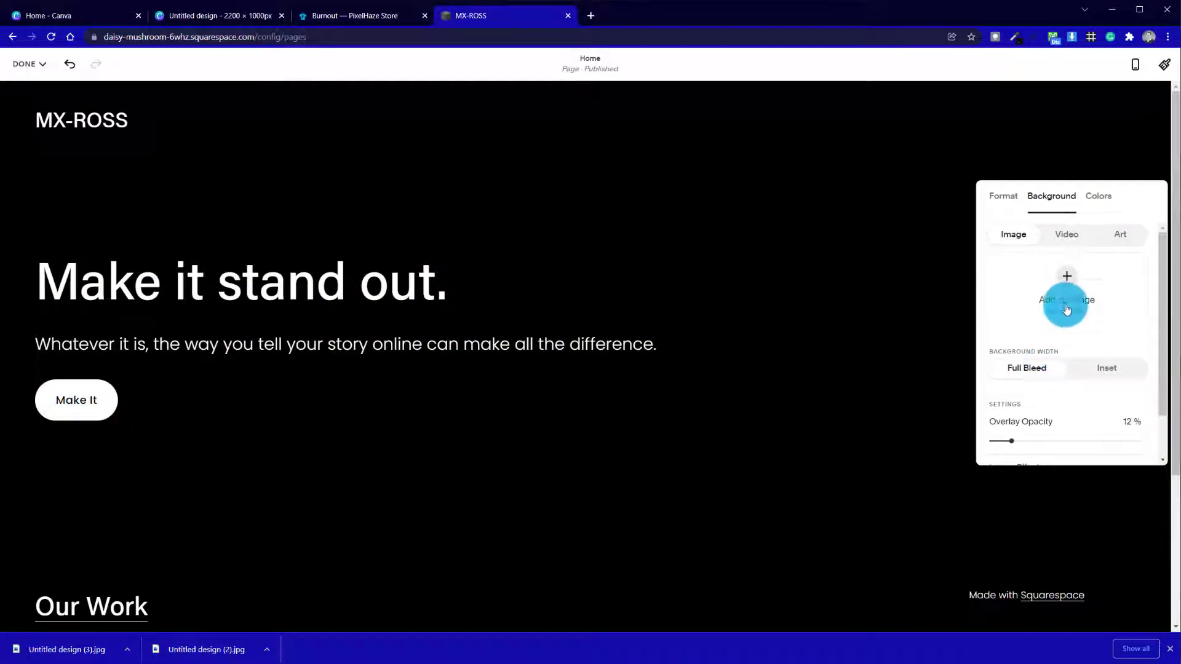
left_click(1068, 278)
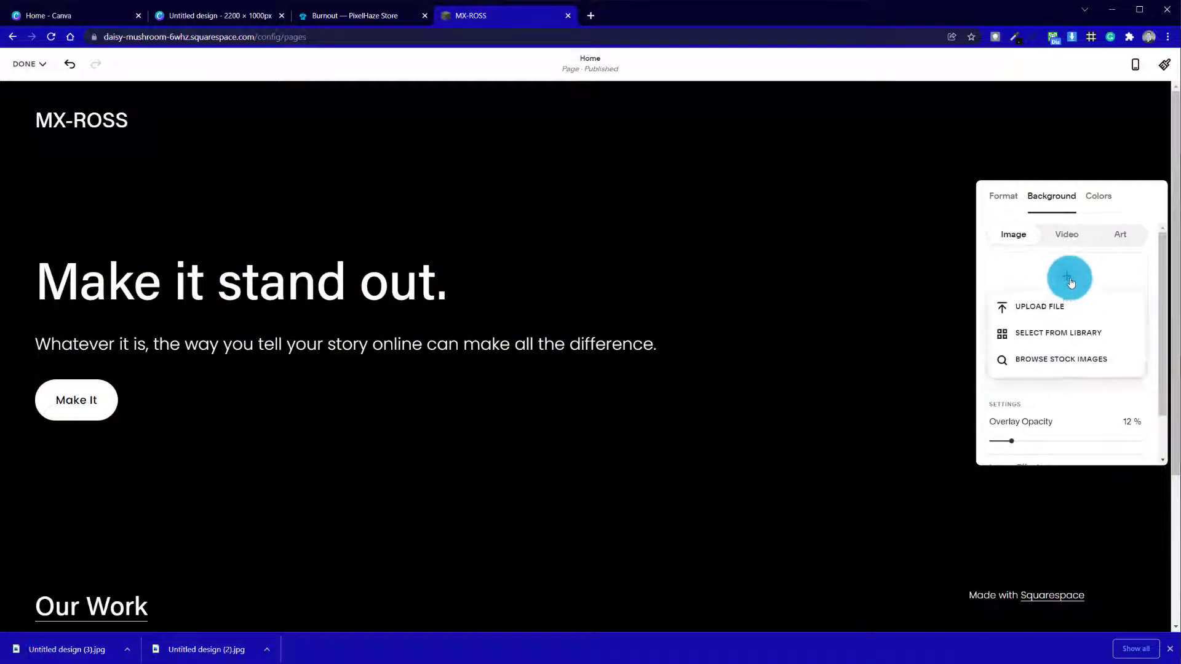
left_click(1031, 335)
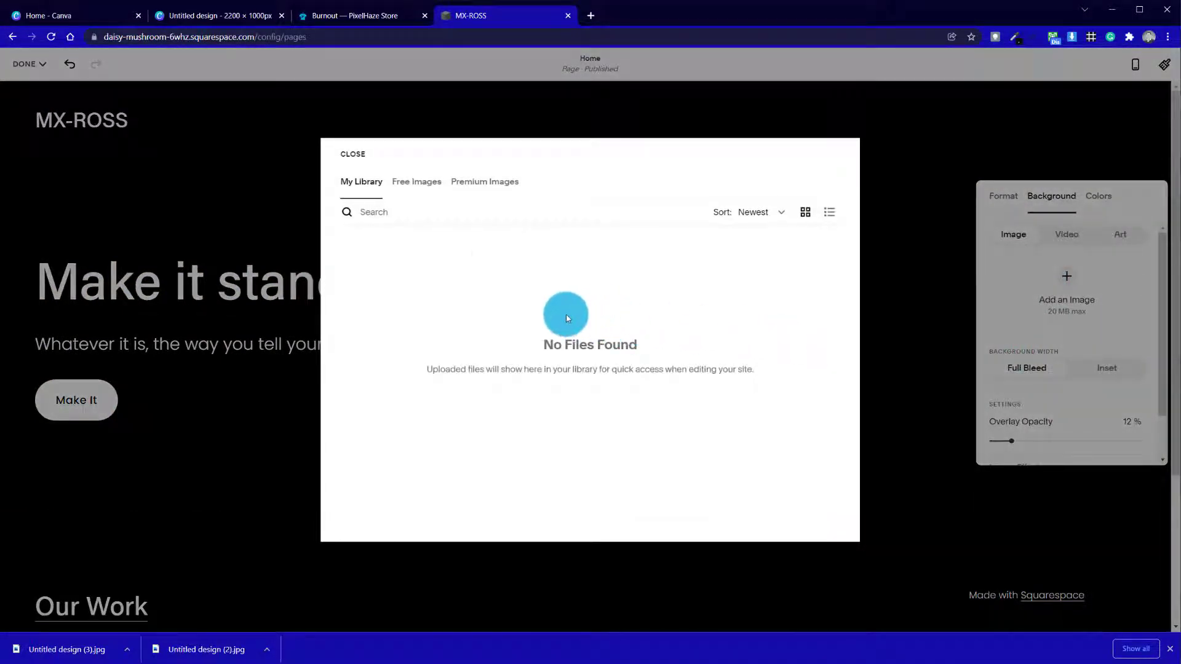
left_click(353, 154)
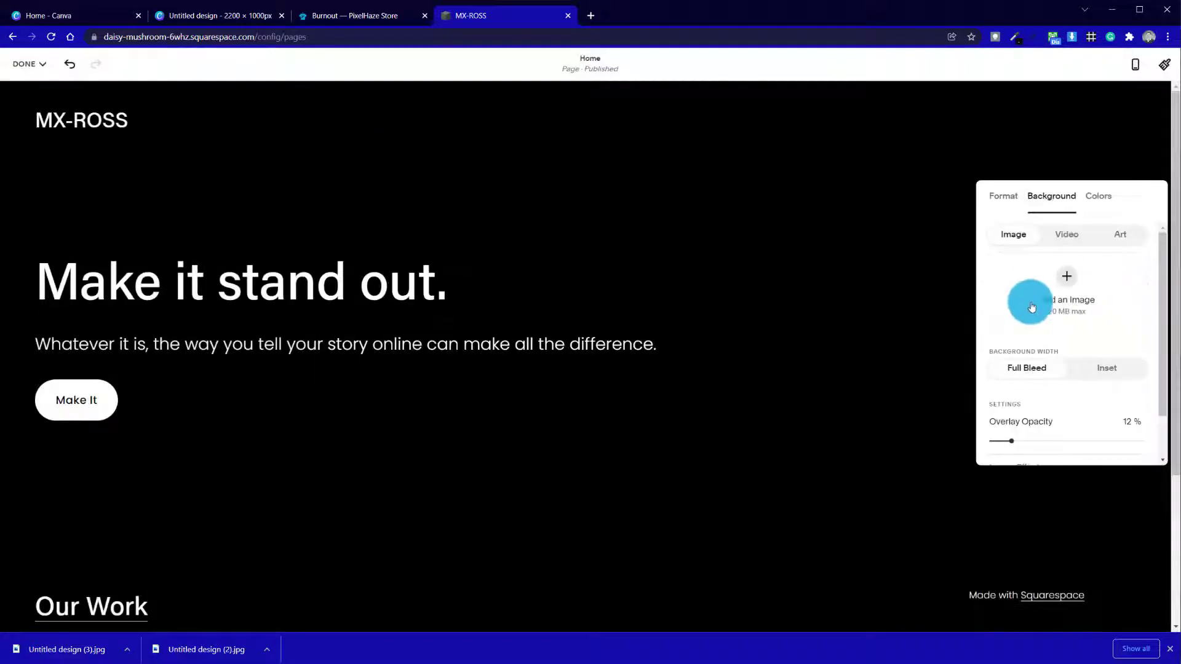
Upload "Untitled design (2).jpg" from Downloads as the headline section's background image and shift its focal point down to reveal the black splatter edge
left_click(1064, 280)
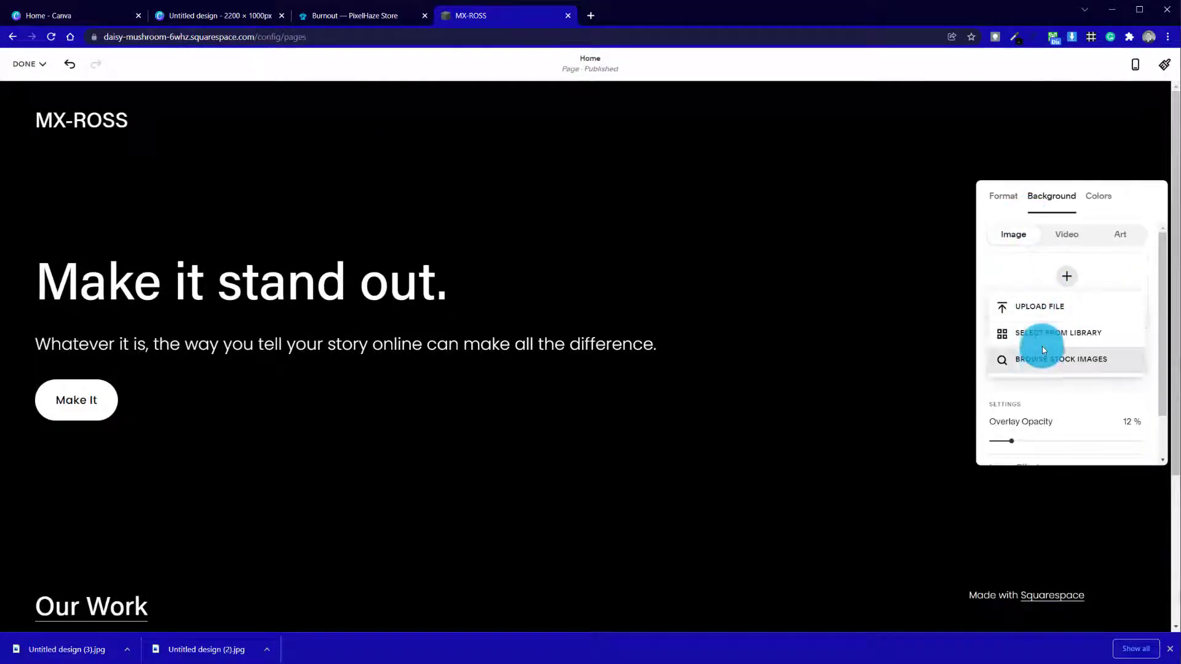
left_click(1036, 307)
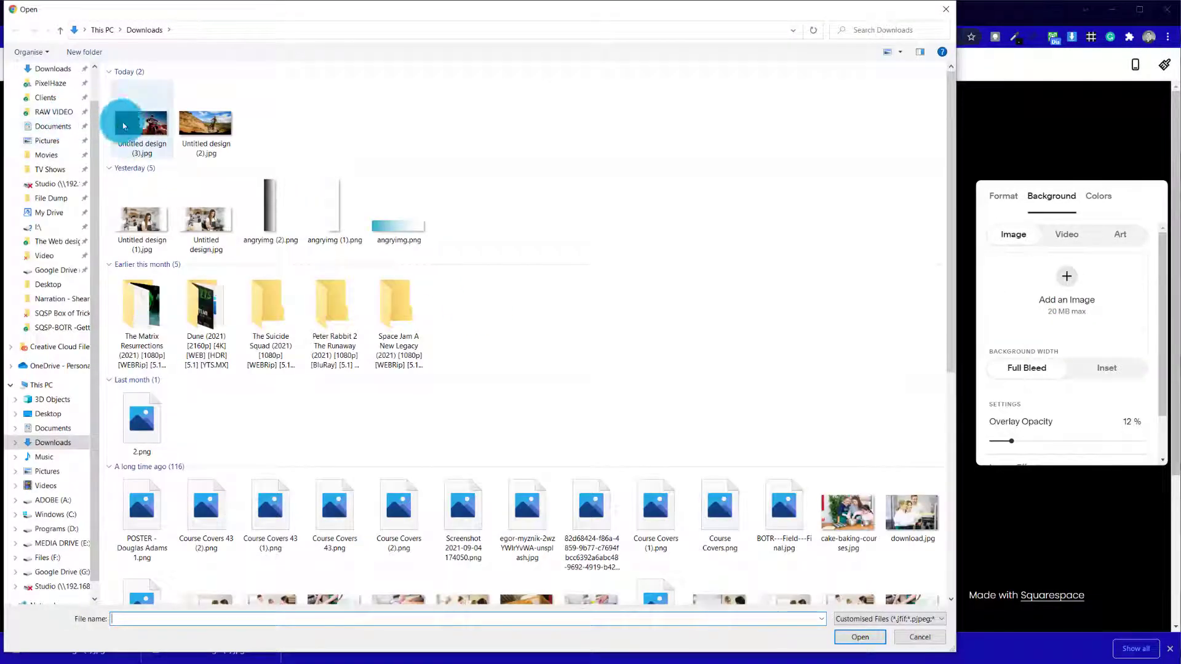
left_click(225, 150)
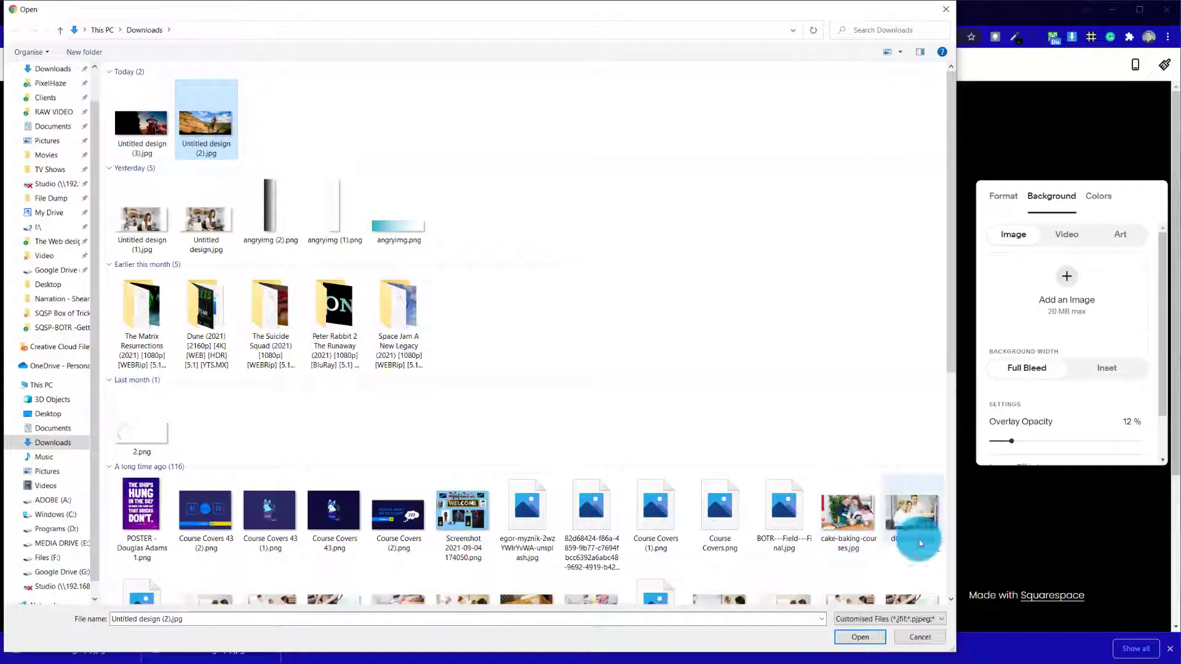
left_click(855, 637)
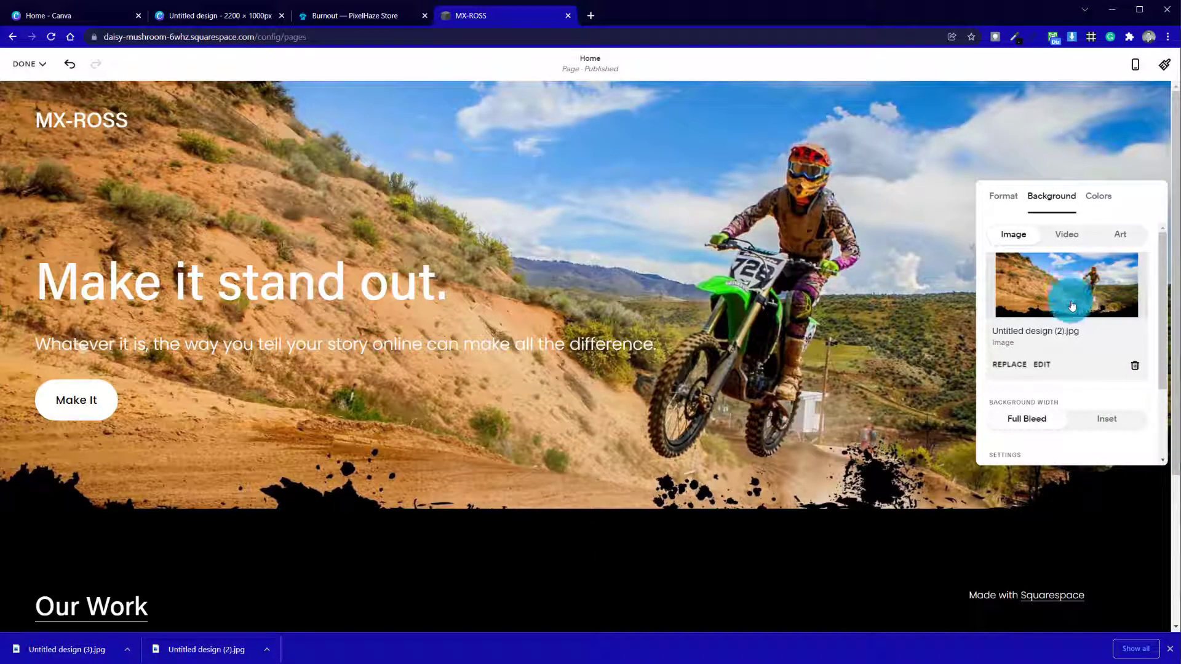
left_click_drag(1067, 327, 1058, 344)
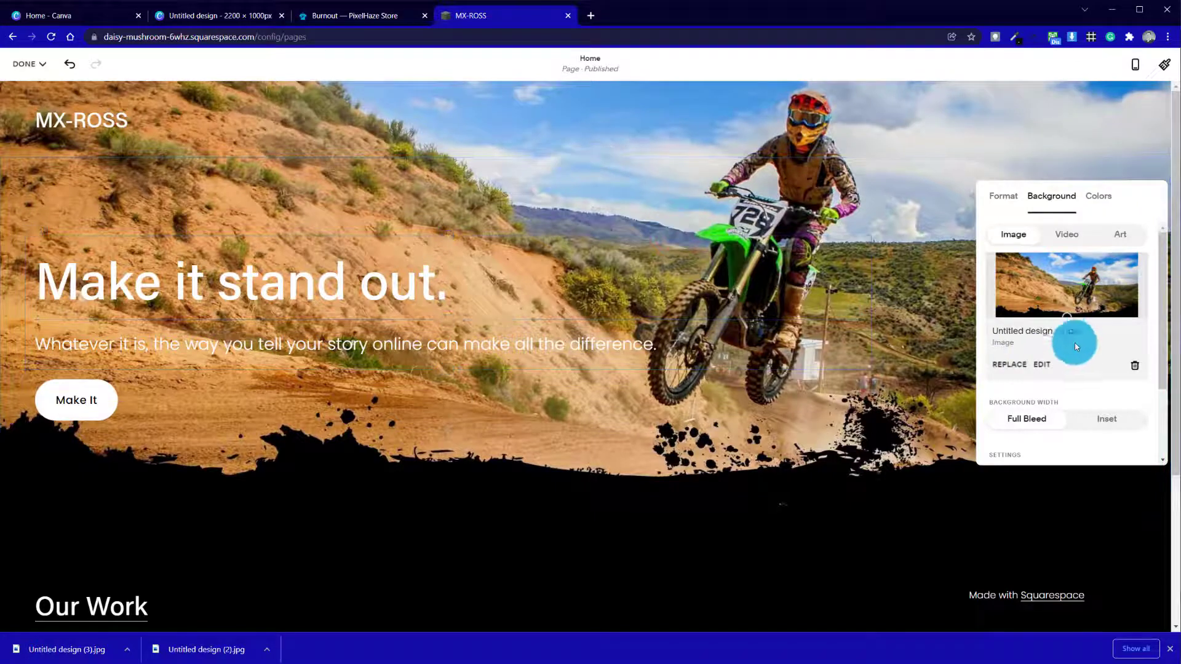
Set the background image's overlay opacity to 62% to darken it behind the headline text
scroll(1075, 346, "down", 2)
left_click_drag(1009, 388, 1095, 387)
scroll(677, 367, "down", 3)
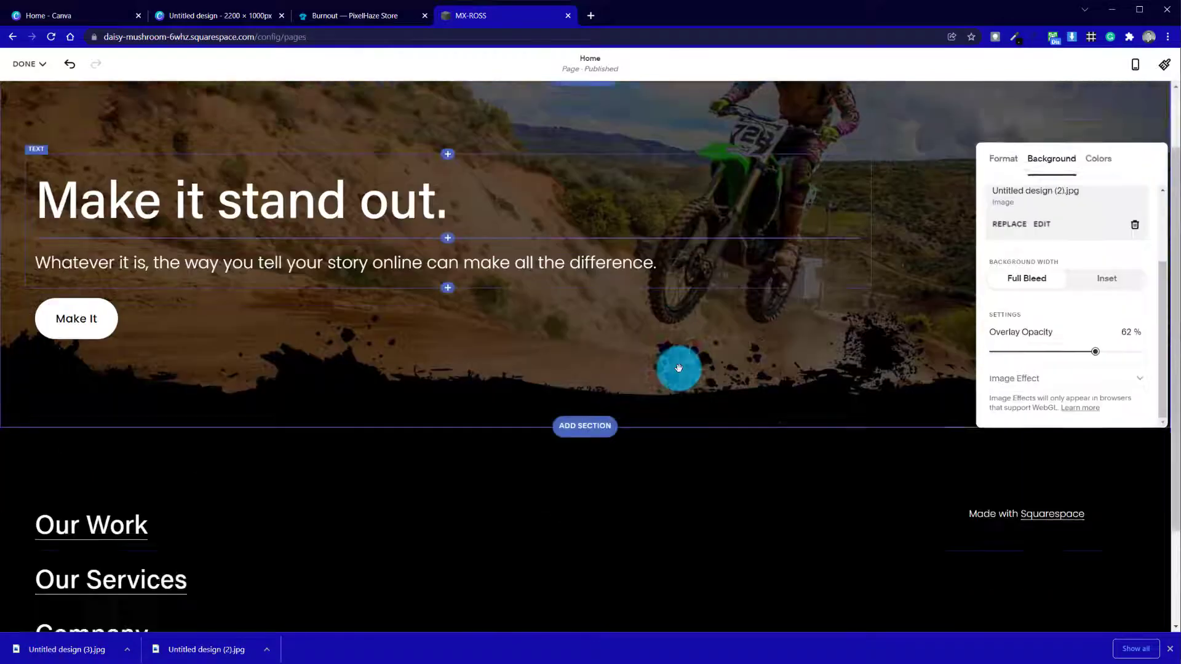
scroll(678, 368, "up", 3)
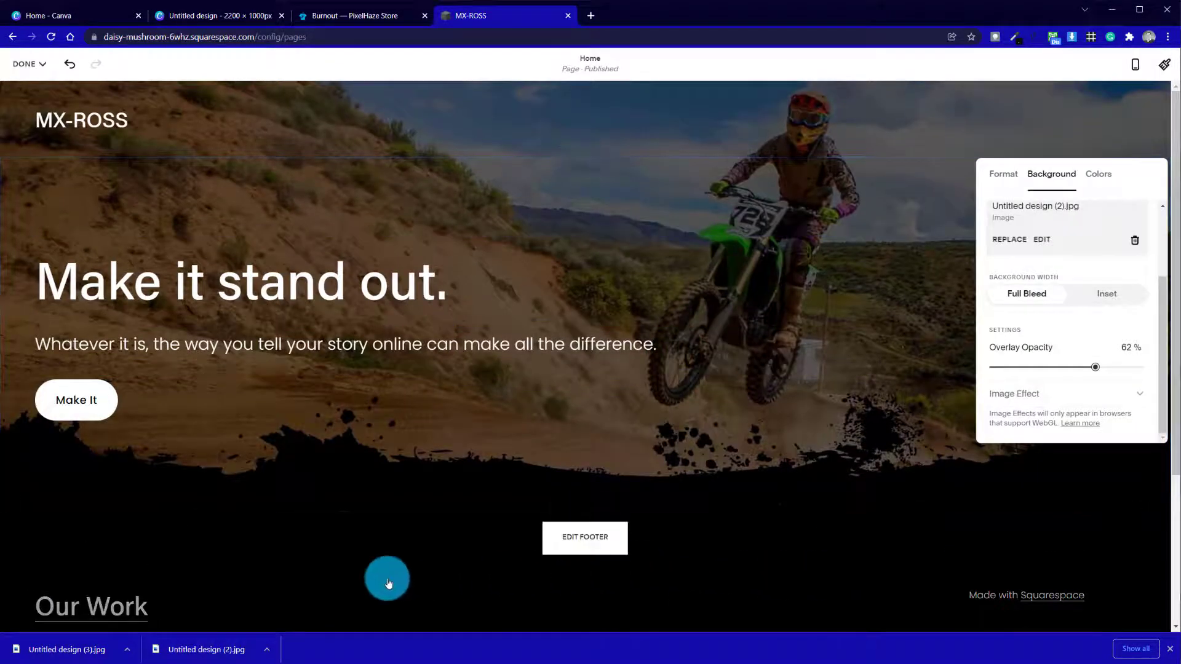
Save the changes made to the Home page
left_click(344, 533)
scroll(431, 418, "up", 5)
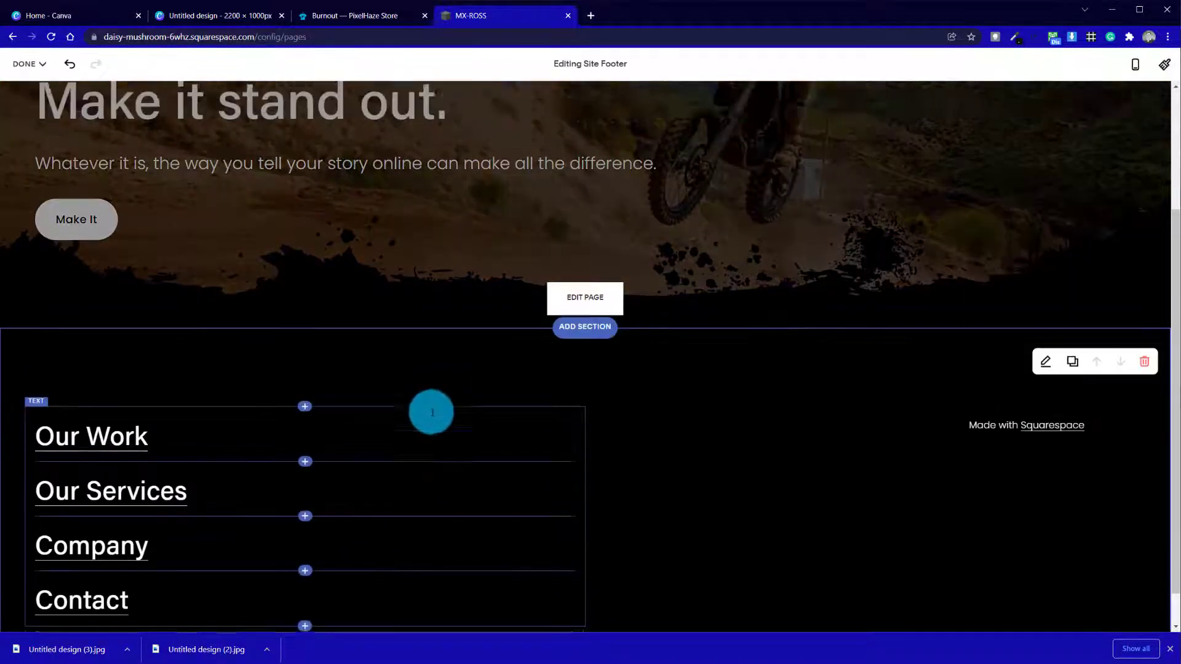
left_click(30, 64)
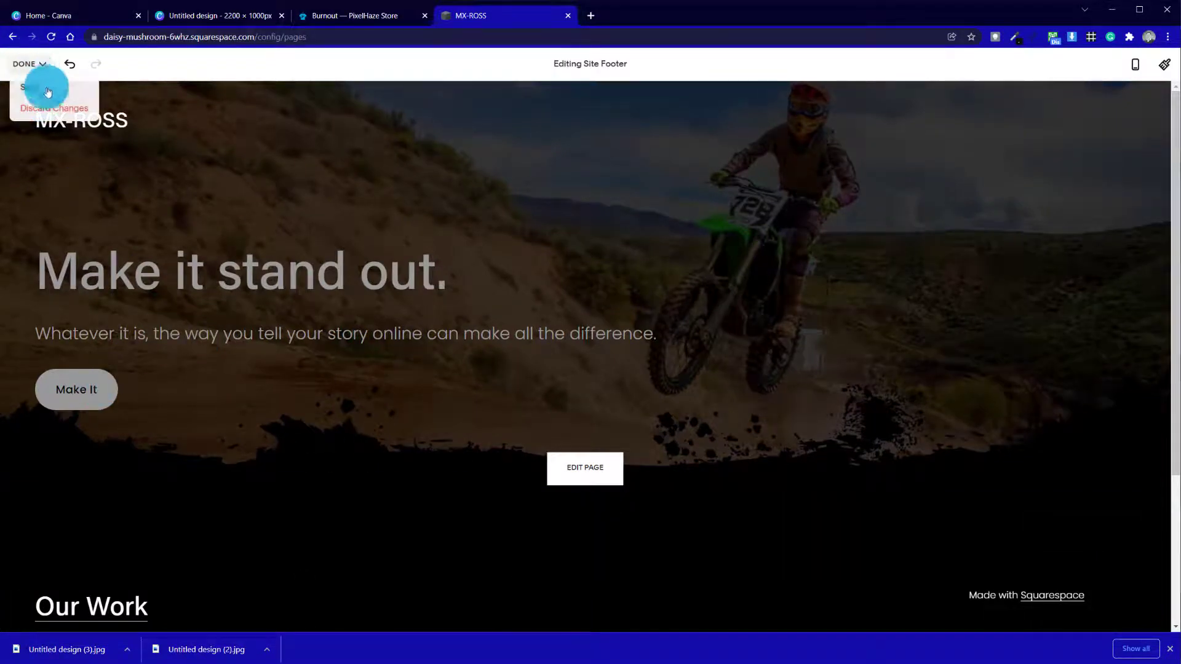
left_click(37, 85)
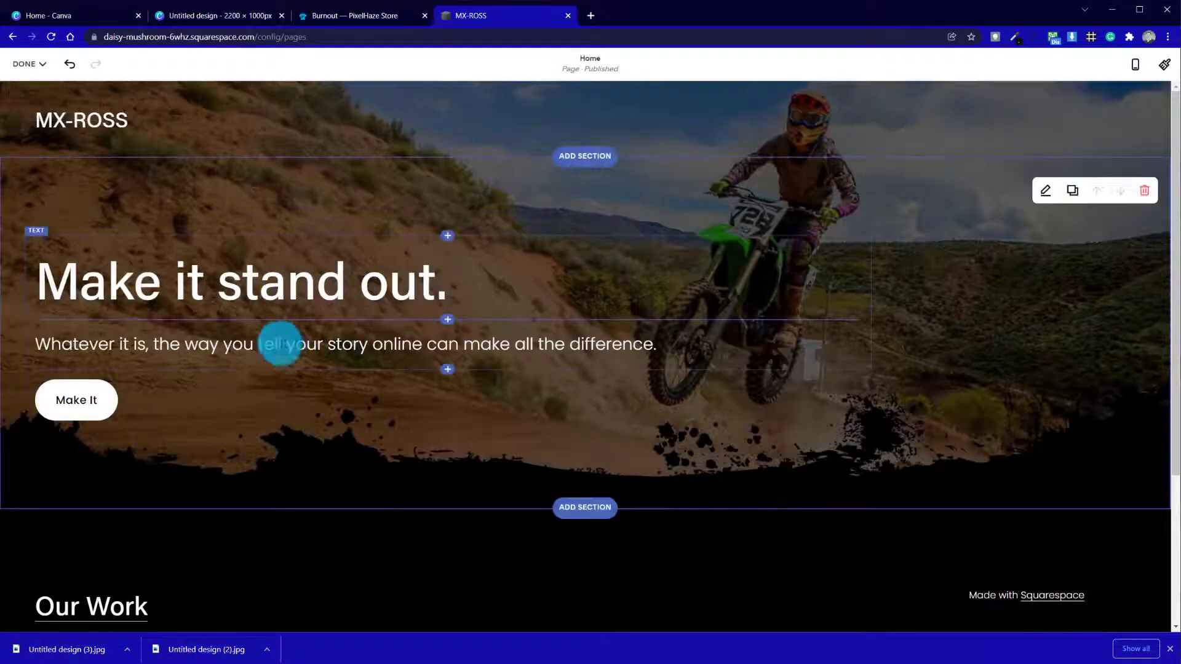
Delete the "Make It" button block from the headline section and confirm its removal
left_click(128, 342)
left_click_drag(682, 336, 8, 335)
left_click(117, 400)
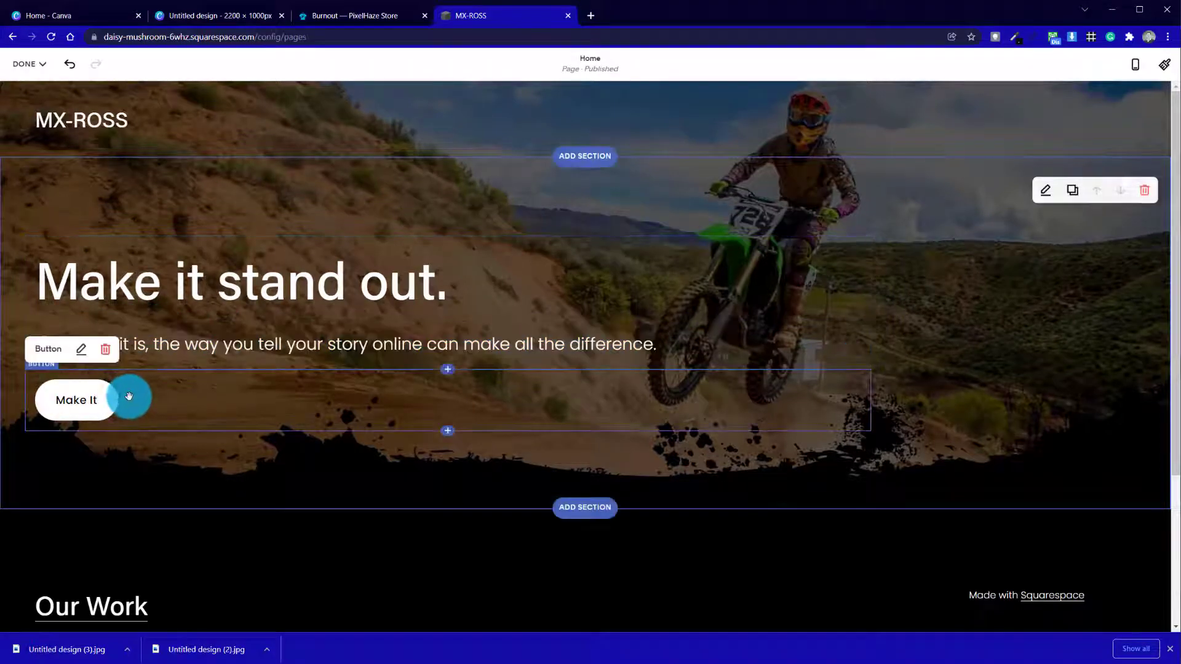
left_click(105, 361)
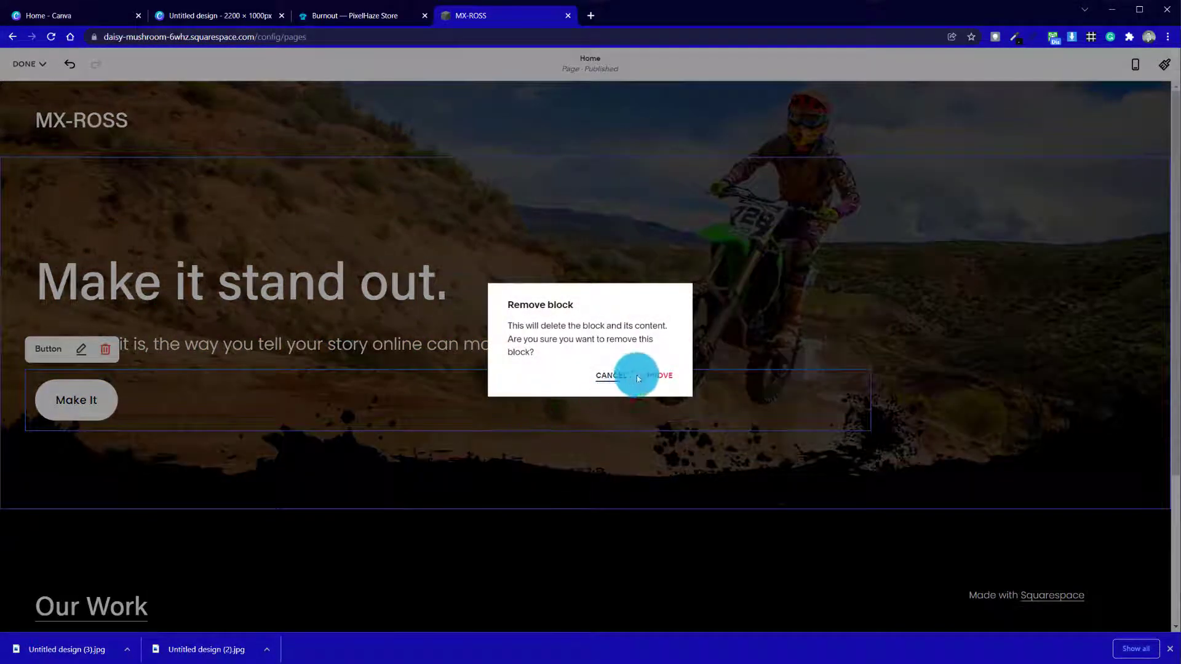
left_click(645, 376)
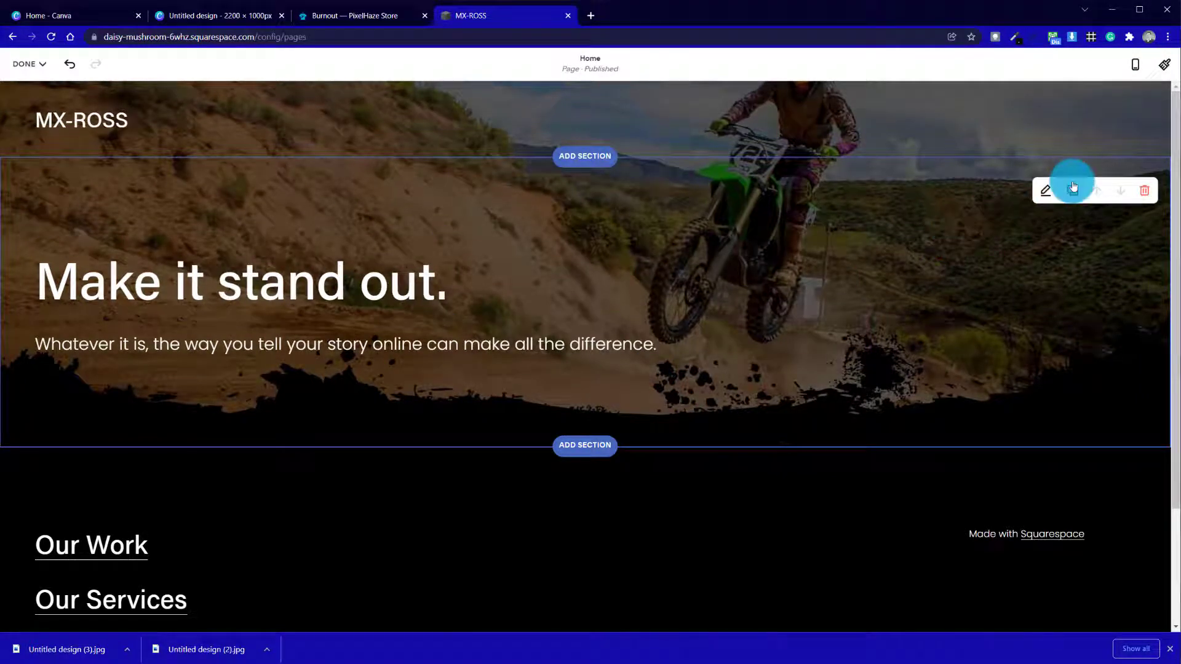
Give the "Make it stand out." section a custom section height of 86
left_click(1053, 192)
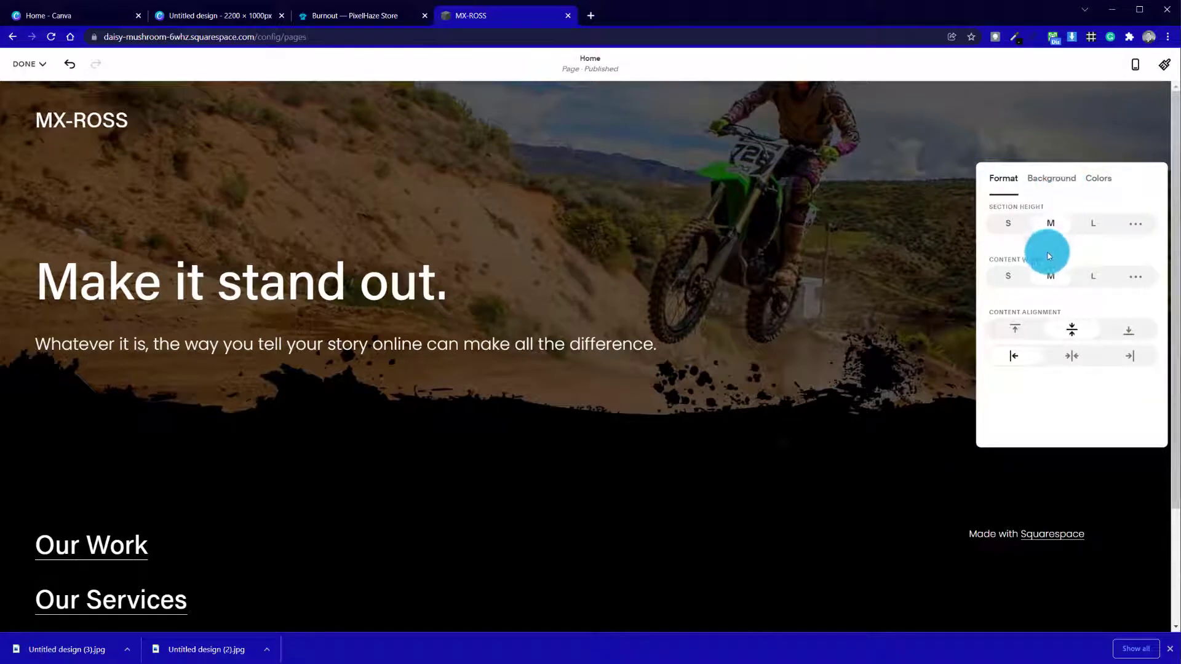
left_click(1137, 228)
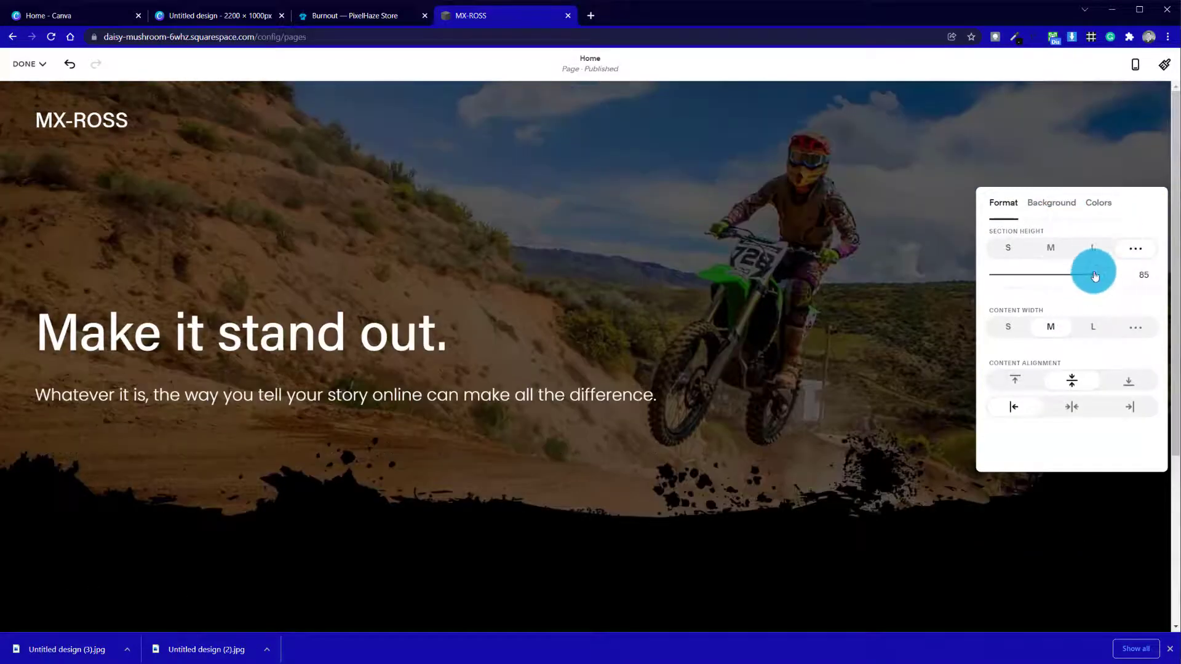
mouse_move(1093, 275)
left_mouse_down()
mouse_move(1075, 269)
mouse_move(1096, 270)
left_mouse_up()
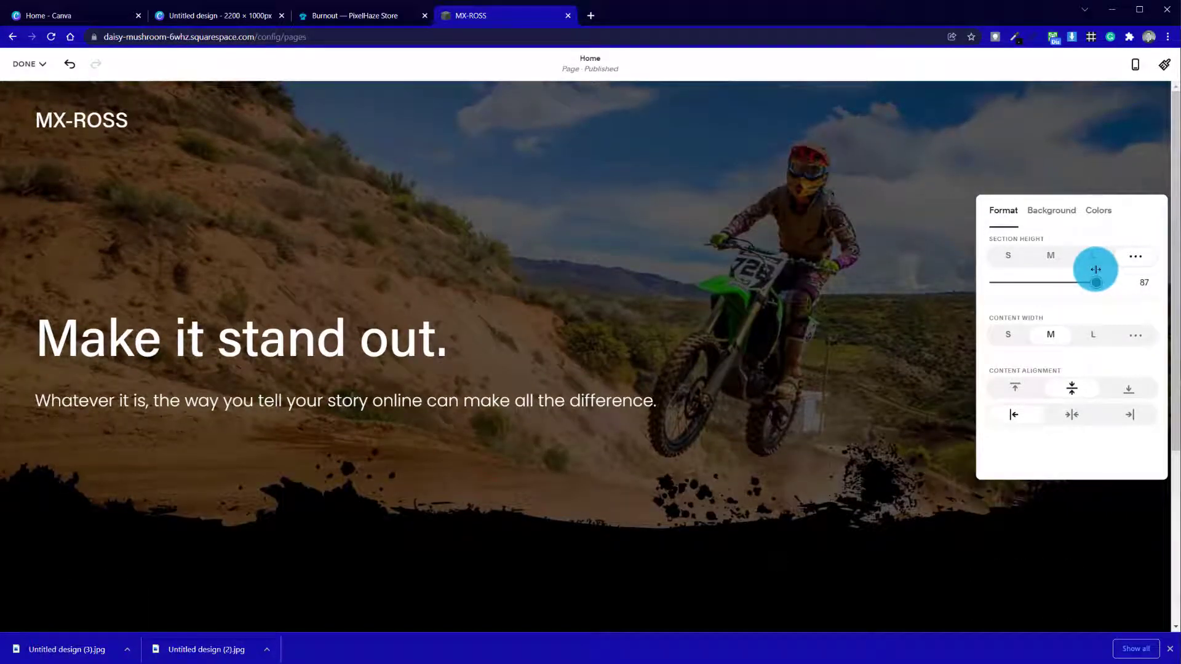
left_click_drag(1095, 269, 1094, 270)
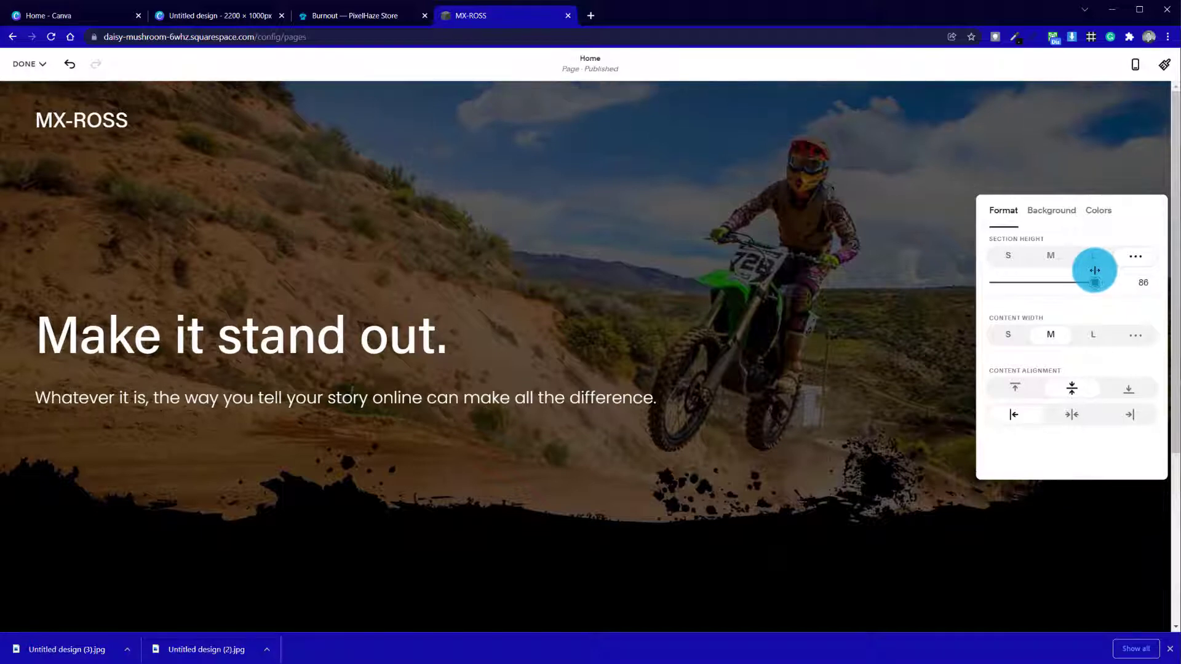
left_click(1064, 258)
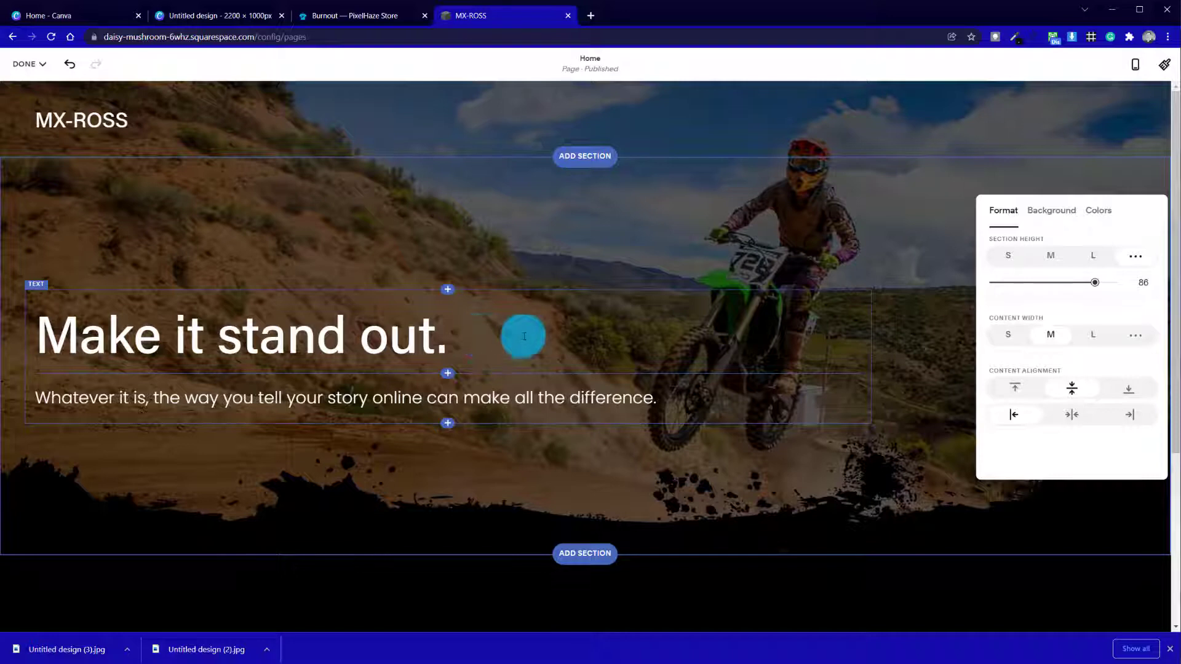
left_click(514, 575)
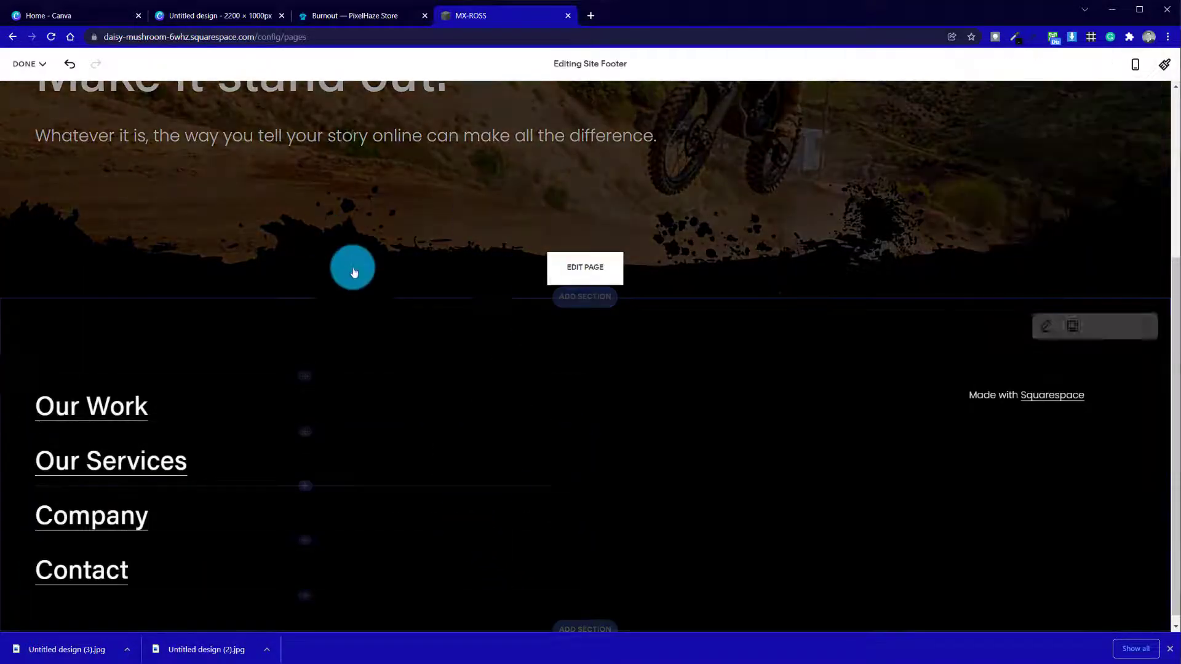
scroll(533, 372, "up", 4)
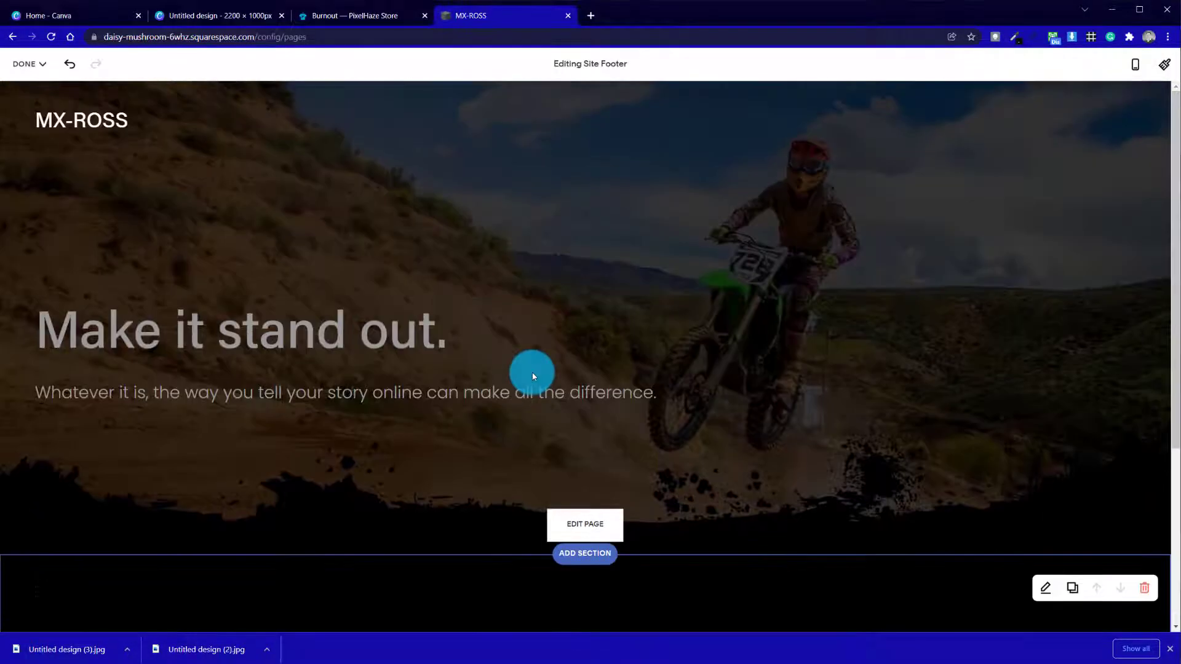
left_click(581, 553)
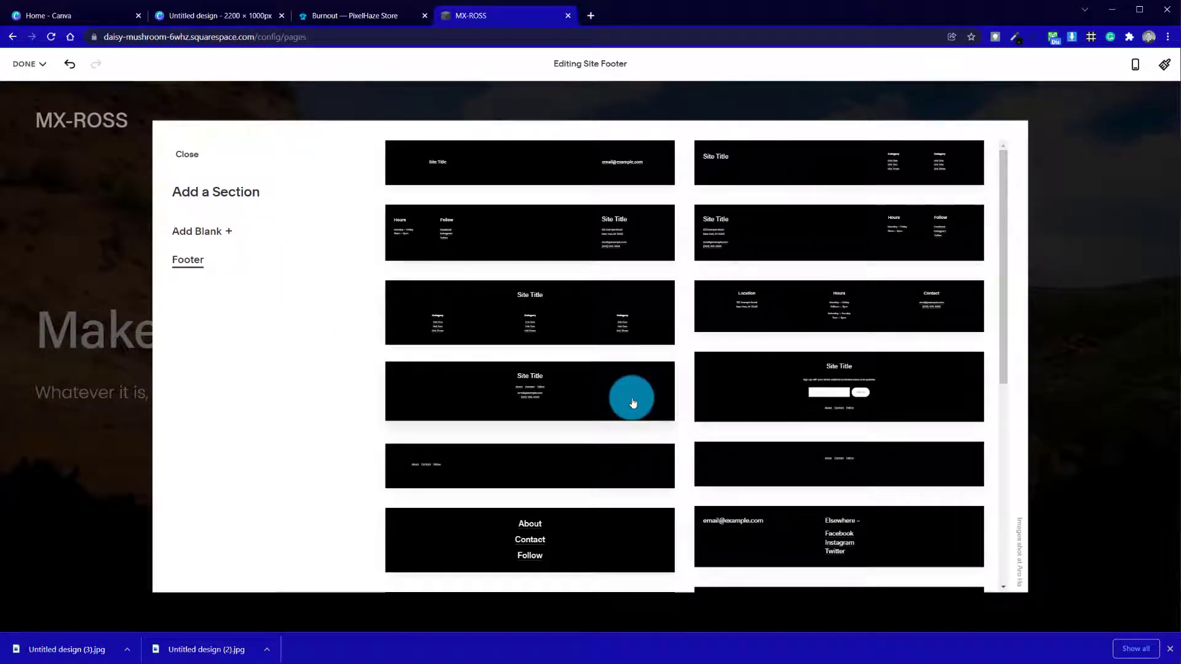
scroll(632, 402, "down", 5)
scroll(628, 397, "up", 5)
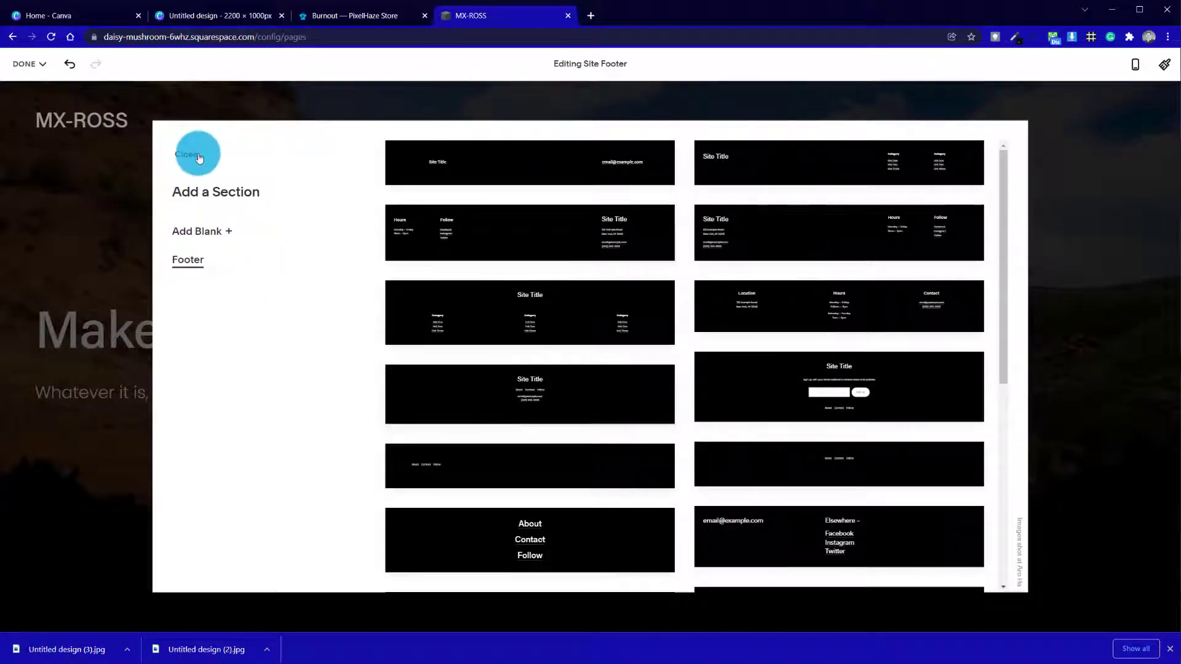
left_click(198, 158)
left_click(636, 423)
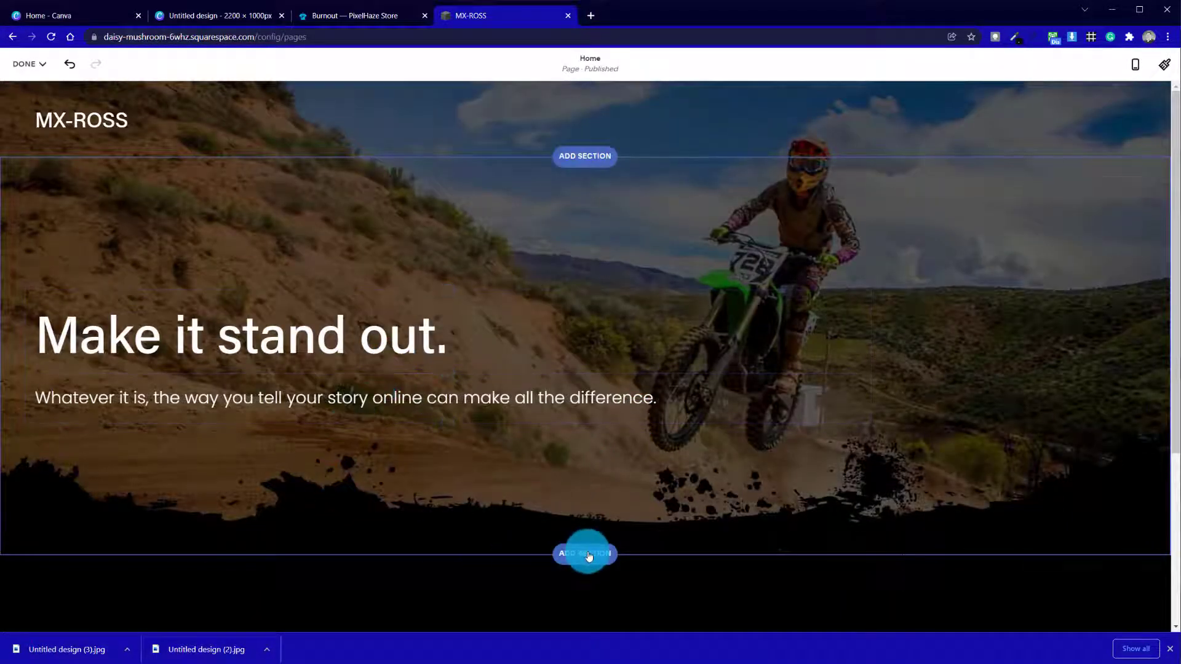
Add a centred single-quote section from the Quote layouts directly below the motocross headline section
left_click(587, 554)
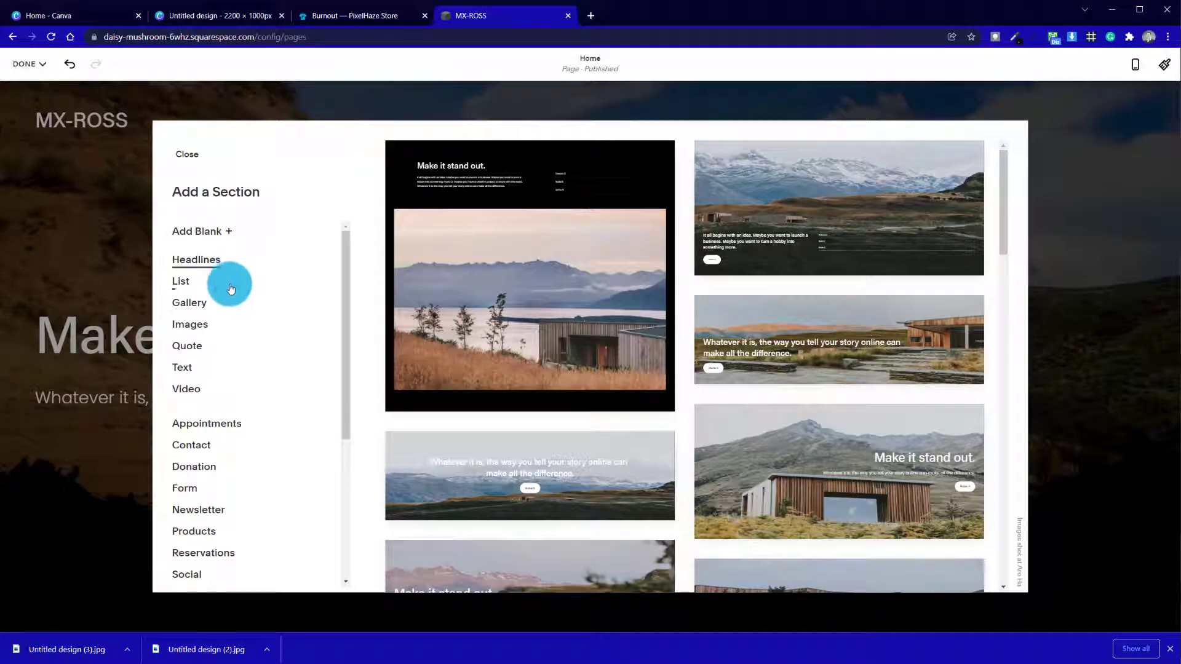
left_click(194, 349)
left_click(589, 186)
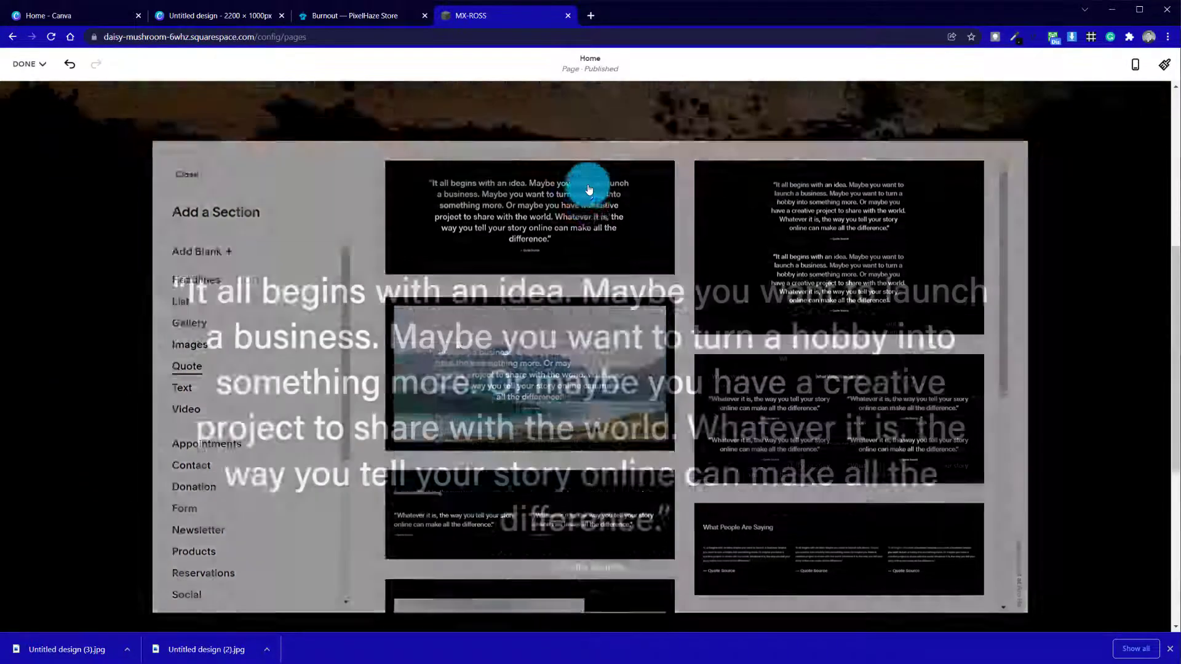
scroll(335, 318, "up", 7)
scroll(336, 323, "down", 2)
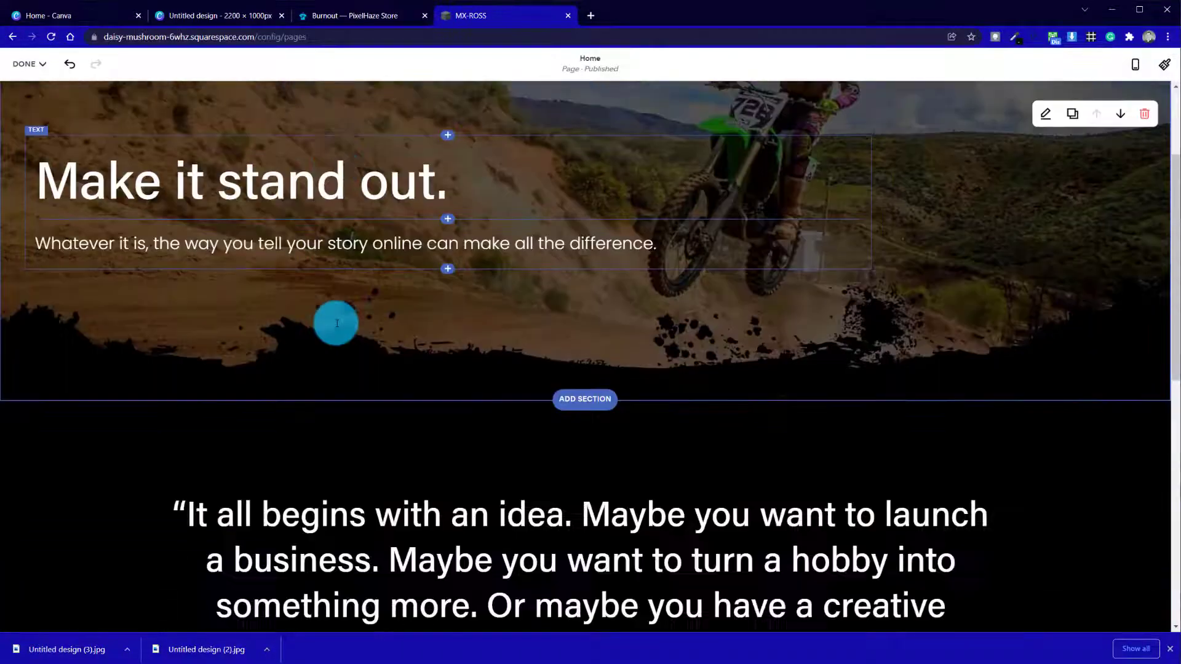
Start adding another page section between the quote section and the footer
scroll(336, 323, "down", 10)
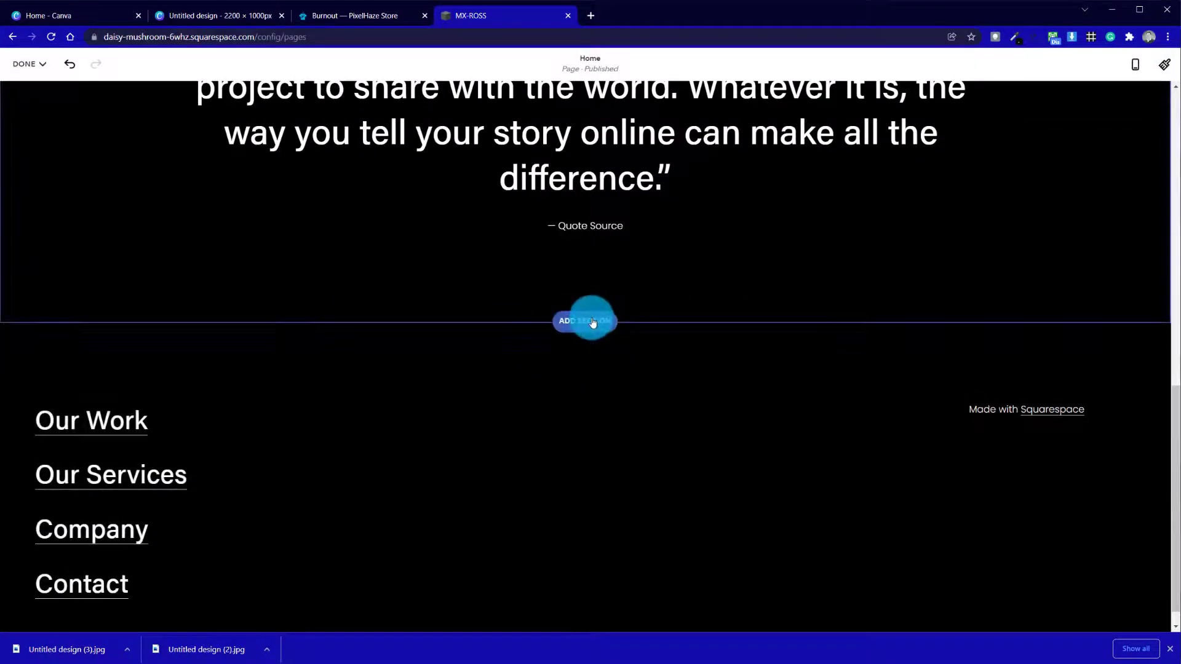
left_click(588, 321)
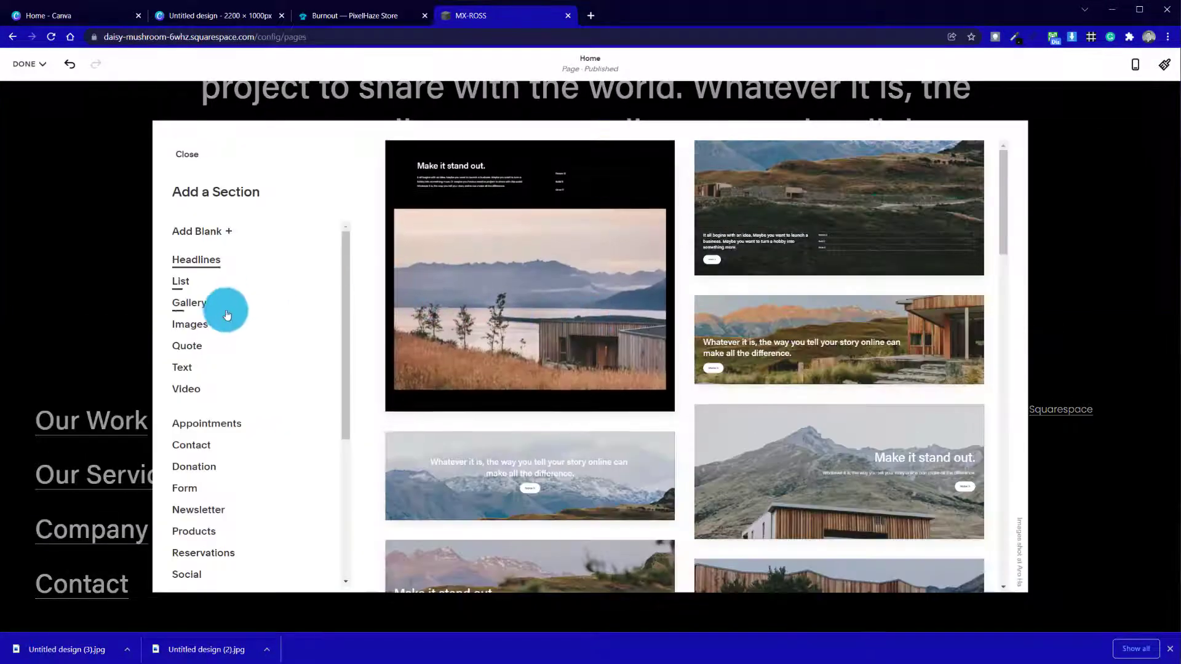